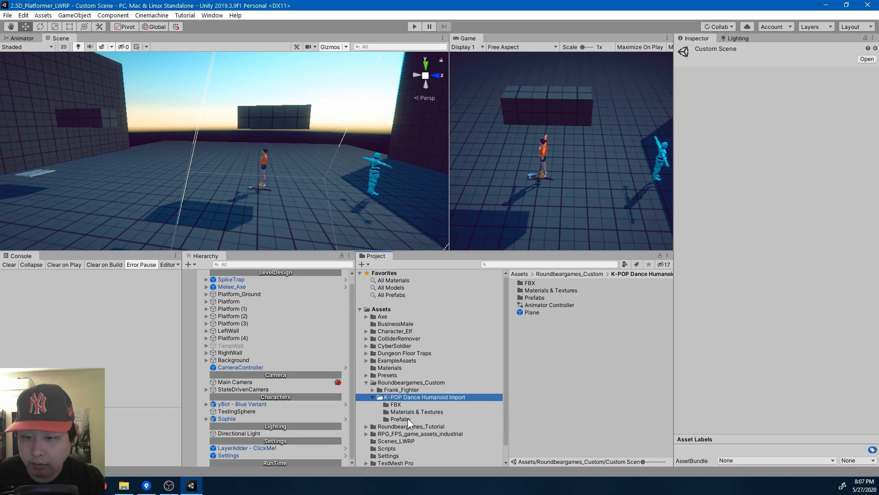
Step: Add the Kpop Idle Clean Prefab from the K-POP Dance Humanoid Import prefabs as a child of the Sophie character
{"action": "left_click", "coordinate": [551, 289]}
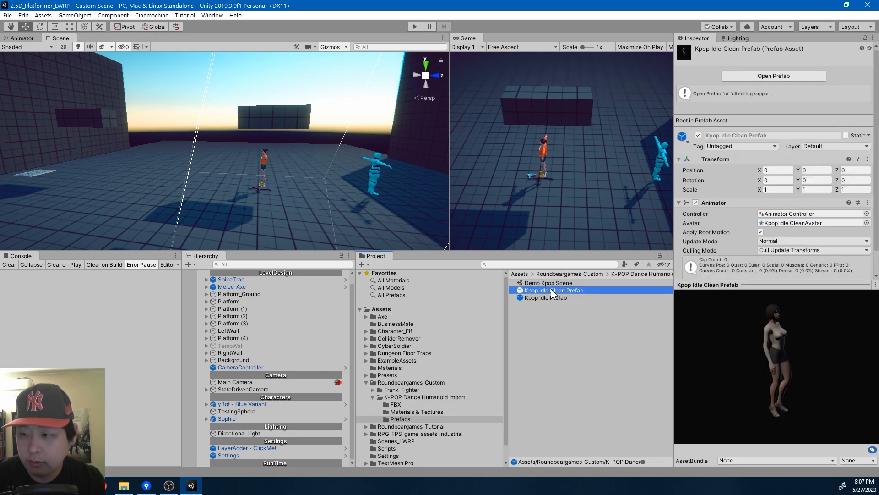
{"action": "left_click_drag", "start_coordinate": [399, 340], "coordinate": [230, 419]}
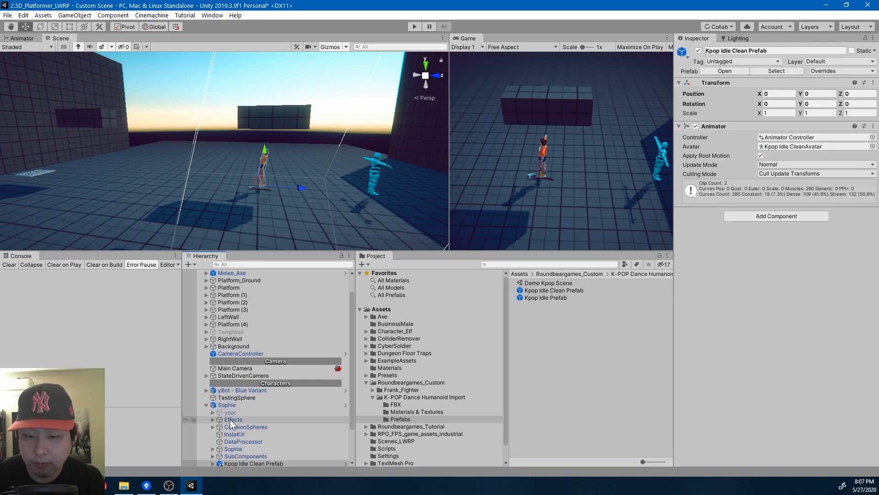
{"action": "double_click", "coordinate": [237, 464]}
Step: Deactivate the original Sophie model nested inside the Sophie character
{"action": "right_click_drag", "start_coordinate": [245, 178], "coordinate": [609, 208]}
{"action": "key", "text": "w"}
{"action": "key", "text": "d"}
{"action": "scroll", "coordinate": [300, 419], "scroll_direction": "down", "scroll_amount": 1}
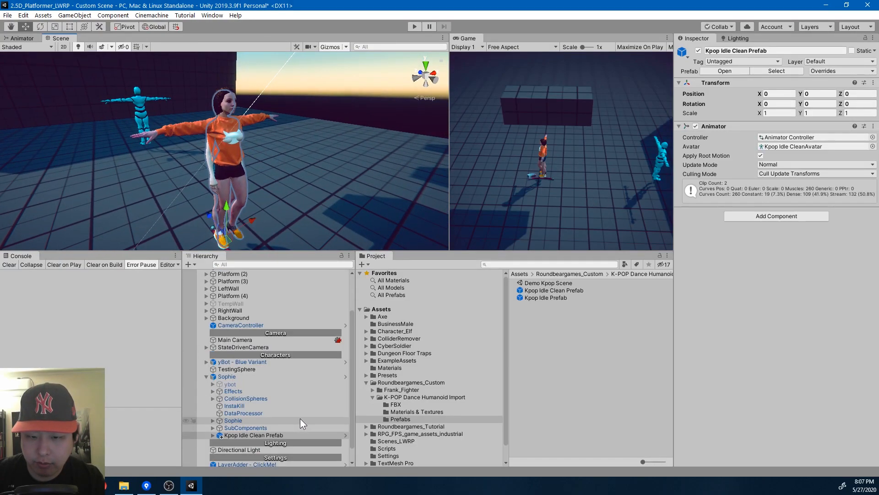
{"action": "left_click", "coordinate": [244, 420]}
{"action": "key", "text": "alt+shift+a"}
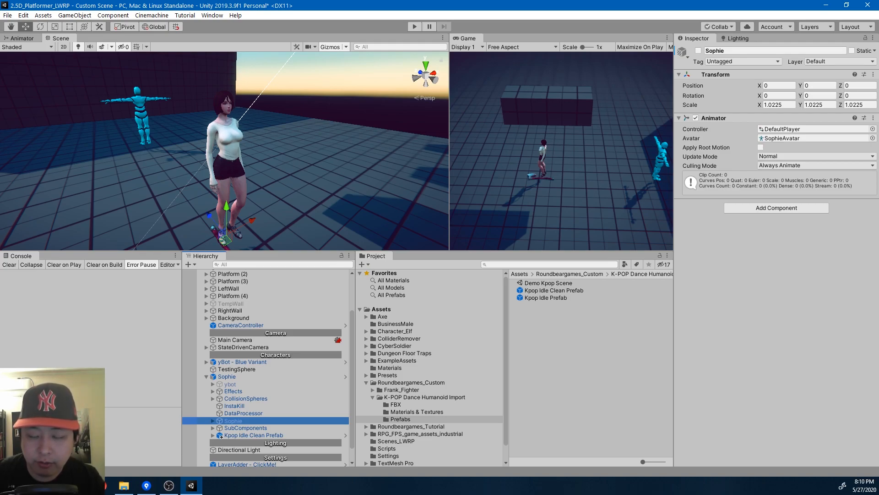
Step: Unparent the Kpop Idle Clean Prefab from Sophie and place it just above Sophie in the Characters section of the hierarchy
{"action": "left_click", "coordinate": [262, 433]}
{"action": "left_click_drag", "start_coordinate": [267, 436], "coordinate": [207, 374]}
{"action": "left_click", "coordinate": [206, 384]}
{"action": "left_click_drag", "start_coordinate": [337, 186], "coordinate": [289, 200], "text": "alt"}
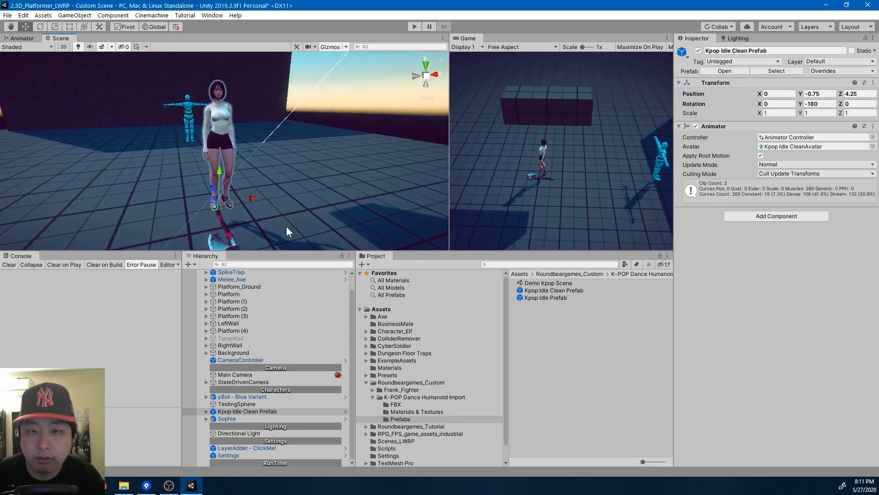
Step: Start the Ragdoll builder for the Kpop Idle Clean Prefab and assign mixamorig:Hips as the Pelvis
{"action": "right_click", "coordinate": [232, 411]}
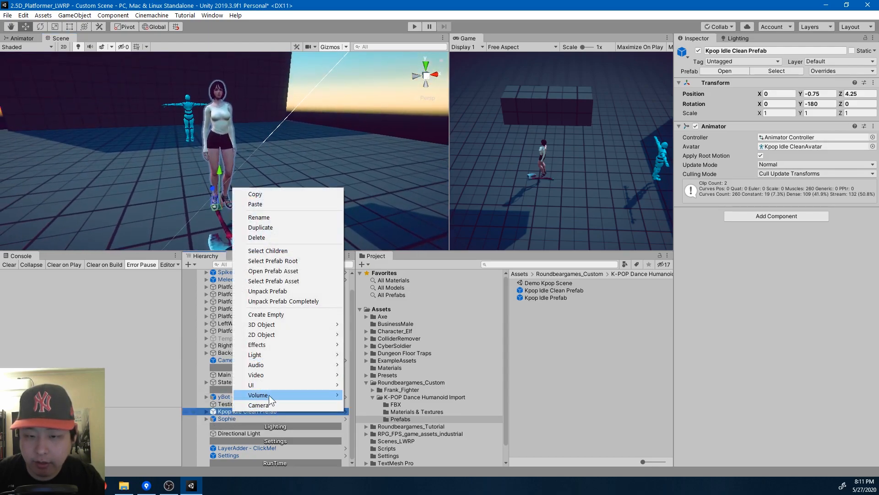
{"action": "mouse_move", "coordinate": [280, 323]}
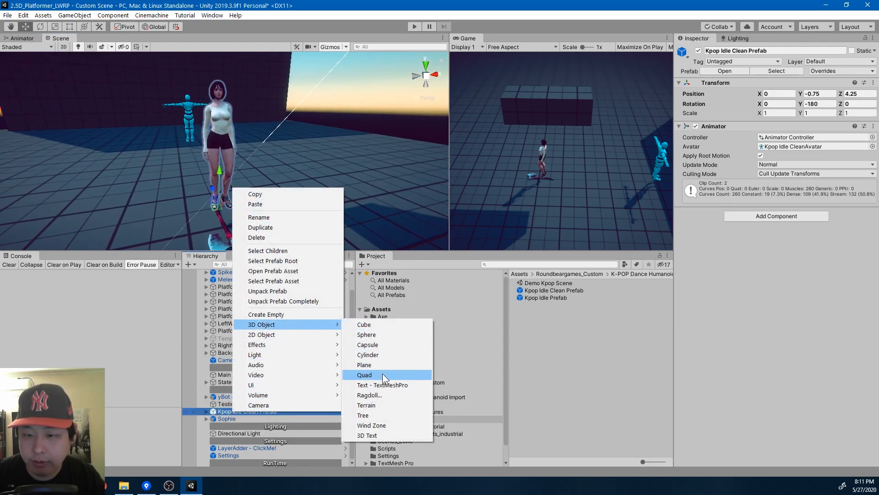
{"action": "left_click", "coordinate": [378, 397]}
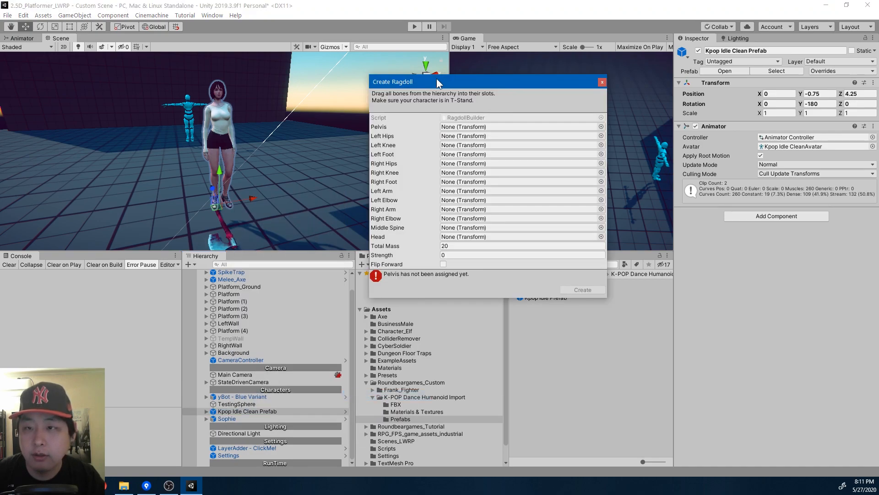
{"action": "left_click_drag", "start_coordinate": [440, 86], "coordinate": [480, 87]}
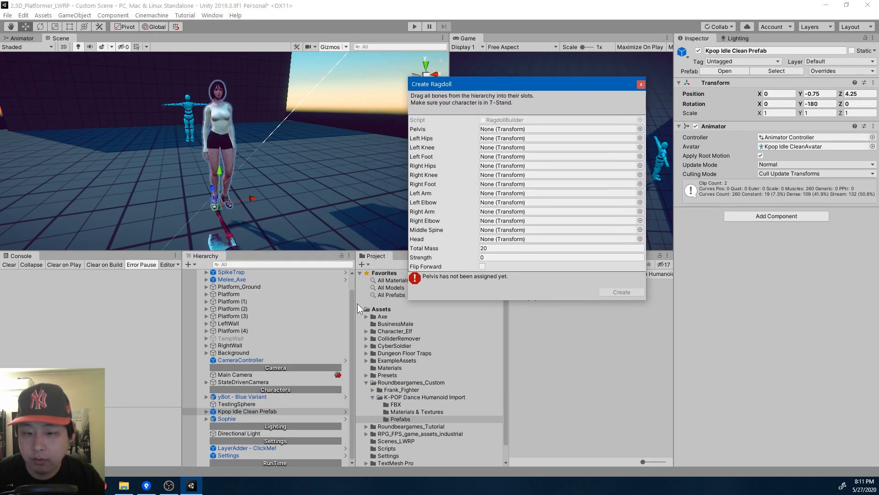
{"action": "left_click", "coordinate": [206, 410]}
{"action": "scroll", "coordinate": [284, 406], "scroll_direction": "down", "scroll_amount": 1}
{"action": "left_click", "coordinate": [254, 404]}
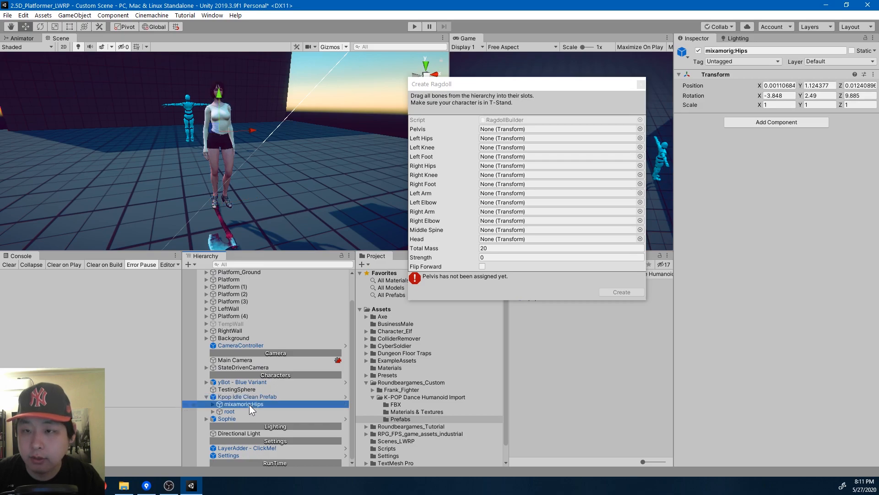
{"action": "left_click_drag", "start_coordinate": [259, 403], "coordinate": [499, 129]}
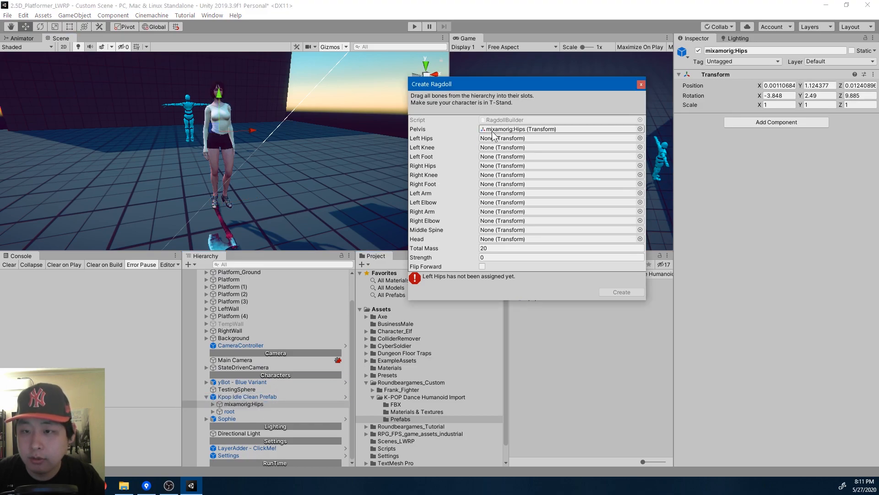
Step: Assign mixamorig:LeftUpLeg as the ragdoll's Left Hips and mixamorig:LeftLeg as its Left Knee
{"action": "left_click", "coordinate": [259, 402]}
{"action": "key", "text": "Right"}
{"action": "scroll", "coordinate": [259, 402], "scroll_direction": "down", "scroll_amount": 1}
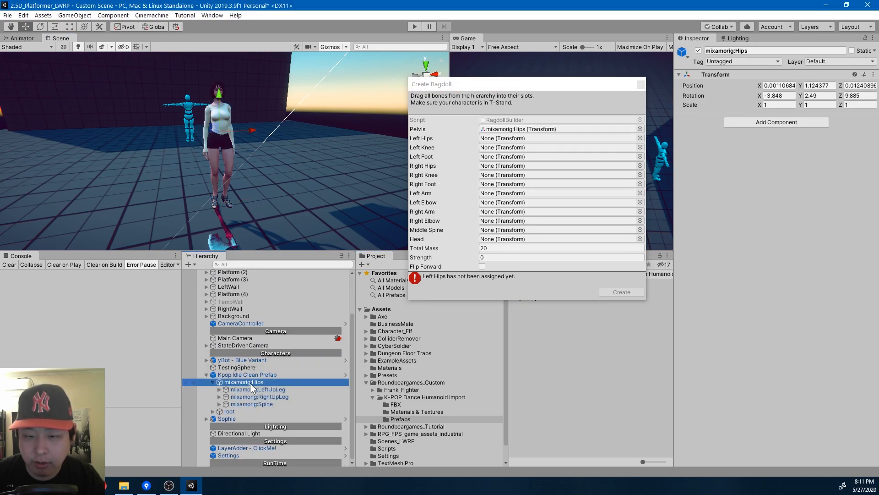
{"action": "left_click", "coordinate": [217, 389]}
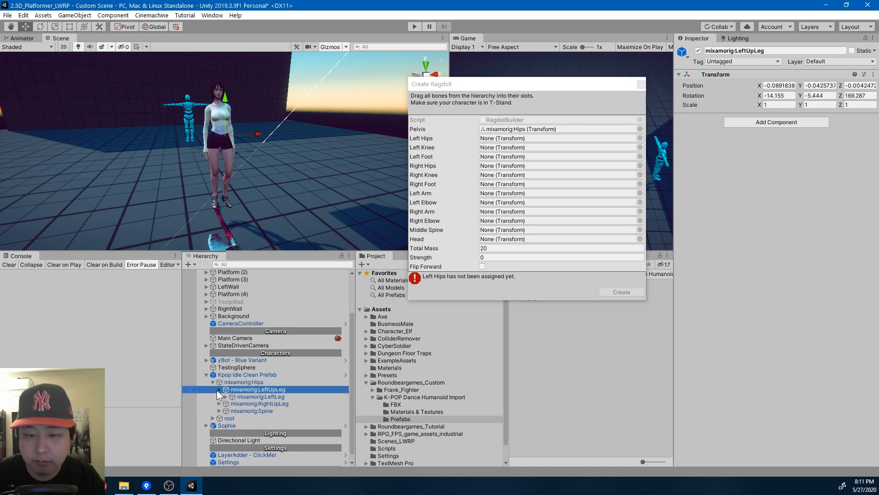
{"action": "left_click", "coordinate": [265, 398]}
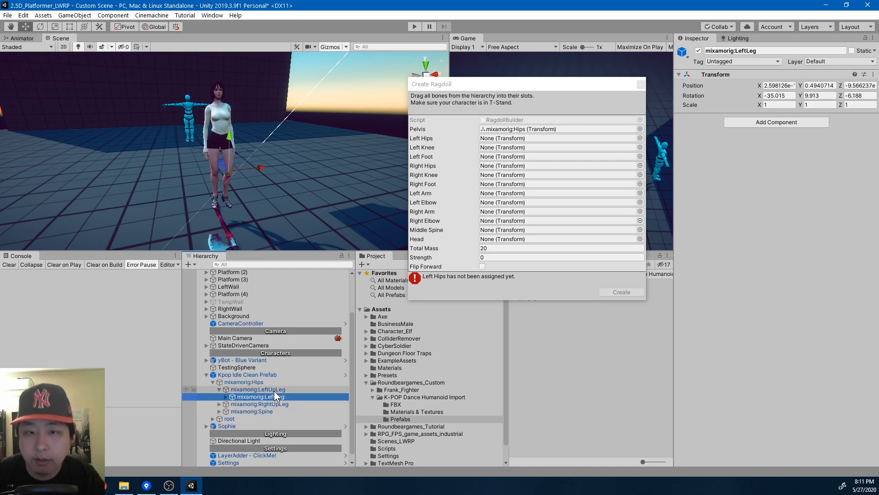
{"action": "left_click", "coordinate": [274, 390]}
{"action": "left_click_drag", "start_coordinate": [265, 389], "coordinate": [502, 139]}
{"action": "left_click_drag", "start_coordinate": [276, 397], "coordinate": [492, 147]}
Step: Assign mixamorig:LeftFoot as the ragdoll's Left Foot
{"action": "left_click", "coordinate": [248, 398]}
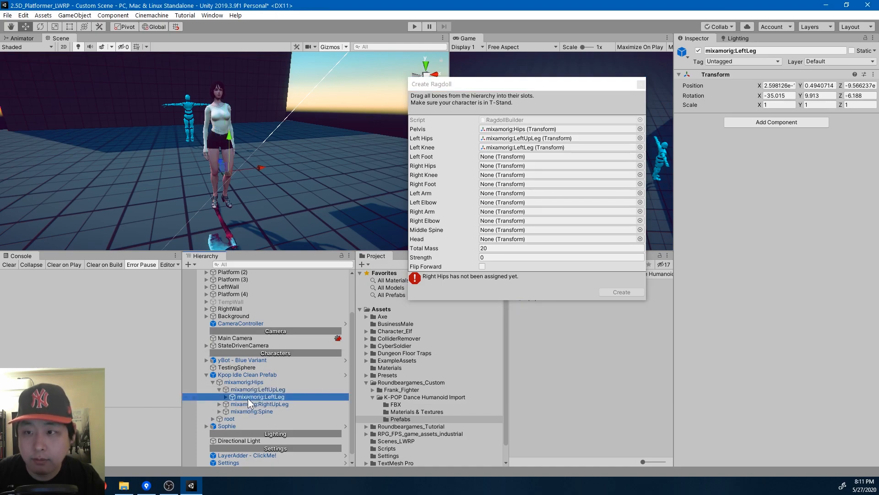
{"action": "left_click", "coordinate": [226, 397]}
{"action": "left_click", "coordinate": [284, 404]}
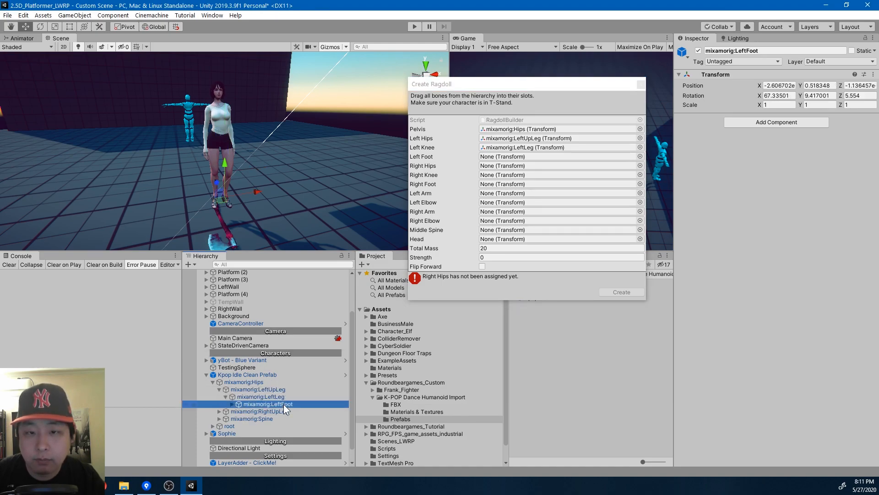
{"action": "left_click_drag", "start_coordinate": [284, 404], "coordinate": [486, 156]}
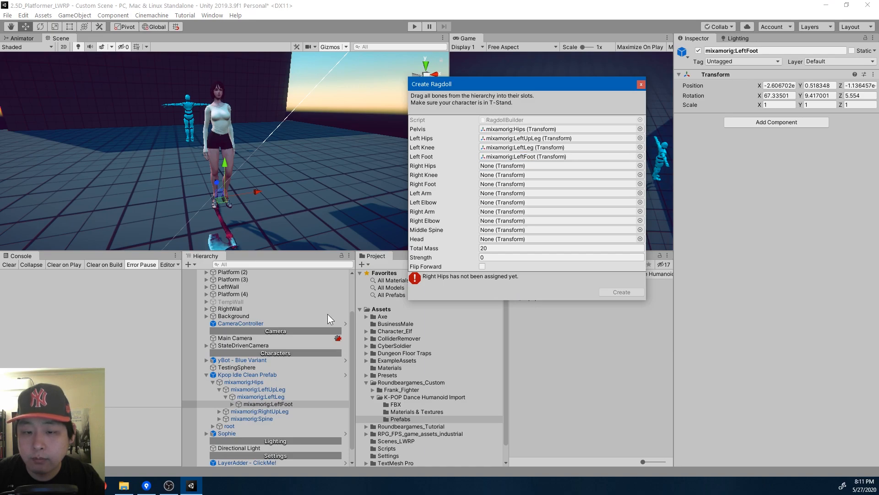
Step: Assign mixamorig:RightUpLeg, mixamorig:RightLeg and mixamorig:RightFoot as the ragdoll's Right Hips, Right Knee and Right Foot
{"action": "scroll", "coordinate": [269, 370], "scroll_direction": "down", "scroll_amount": 1}
{"action": "left_click", "coordinate": [255, 397]}
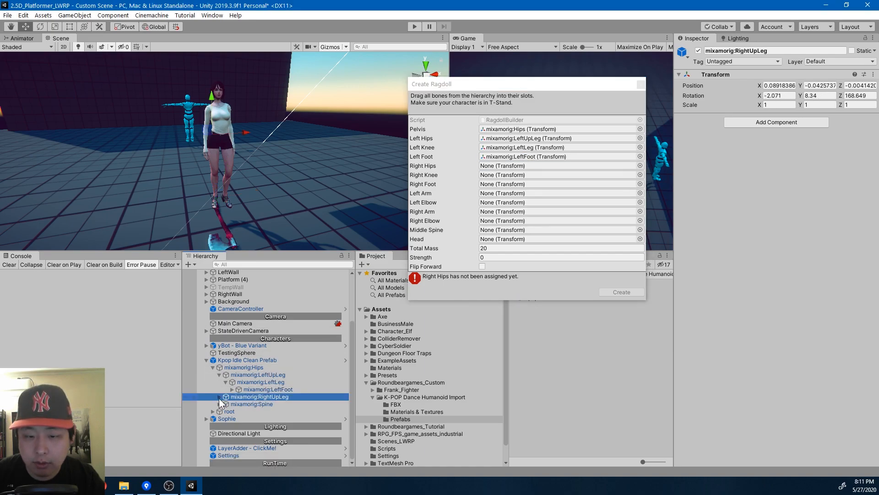
{"action": "left_click", "coordinate": [219, 397]}
{"action": "left_click", "coordinate": [262, 405]}
{"action": "left_click_drag", "start_coordinate": [259, 397], "coordinate": [496, 168]}
{"action": "left_click_drag", "start_coordinate": [282, 402], "coordinate": [496, 174]}
{"action": "left_click", "coordinate": [226, 404]}
{"action": "left_click_drag", "start_coordinate": [263, 409], "coordinate": [504, 184]}
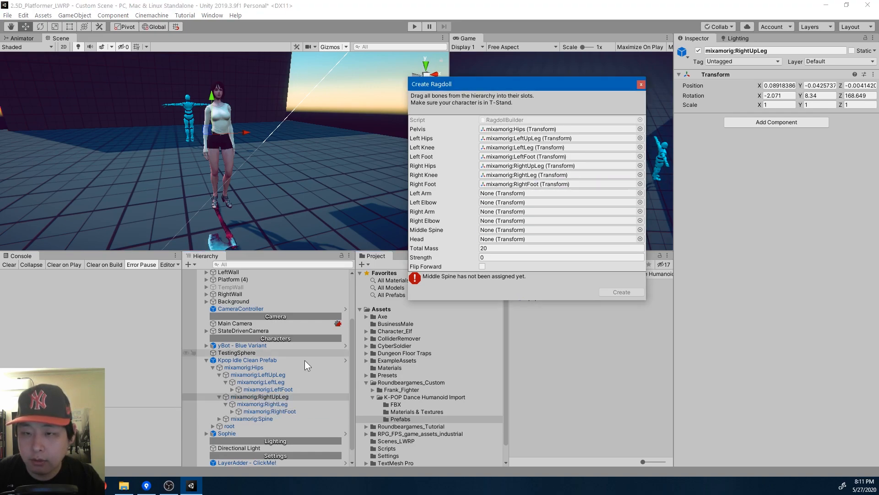
Step: Assign mixamorig:LeftArm, found under the spine bones, as the ragdoll's Left Arm and mixamorig:LeftForeArm as its Left Elbow
{"action": "scroll", "coordinate": [293, 369], "scroll_direction": "down", "scroll_amount": 1}
{"action": "left_click", "coordinate": [252, 403]}
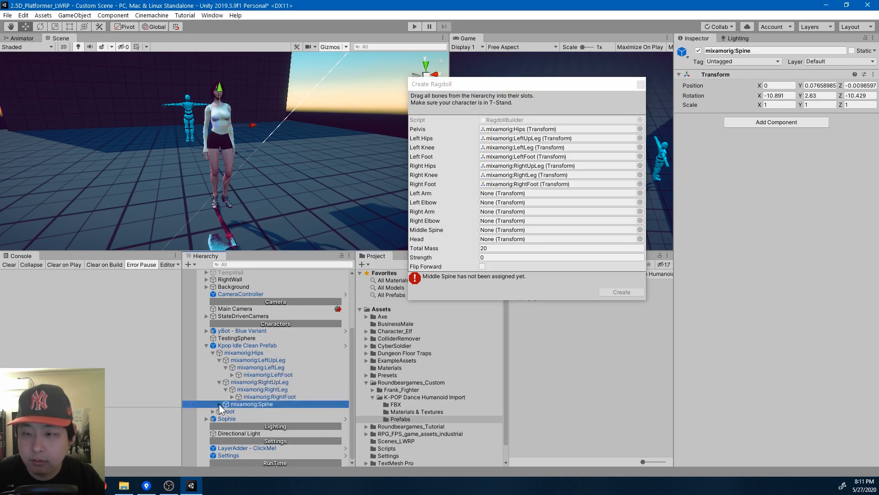
{"action": "left_click", "coordinate": [219, 405]}
{"action": "left_click", "coordinate": [268, 411]}
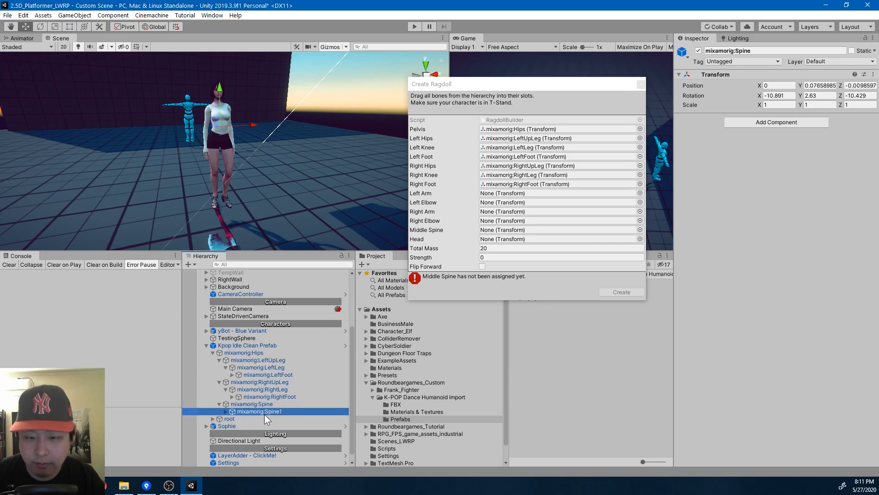
{"action": "left_click", "coordinate": [226, 411]}
{"action": "scroll", "coordinate": [270, 410], "scroll_direction": "down", "scroll_amount": 1}
{"action": "left_click", "coordinate": [268, 404]}
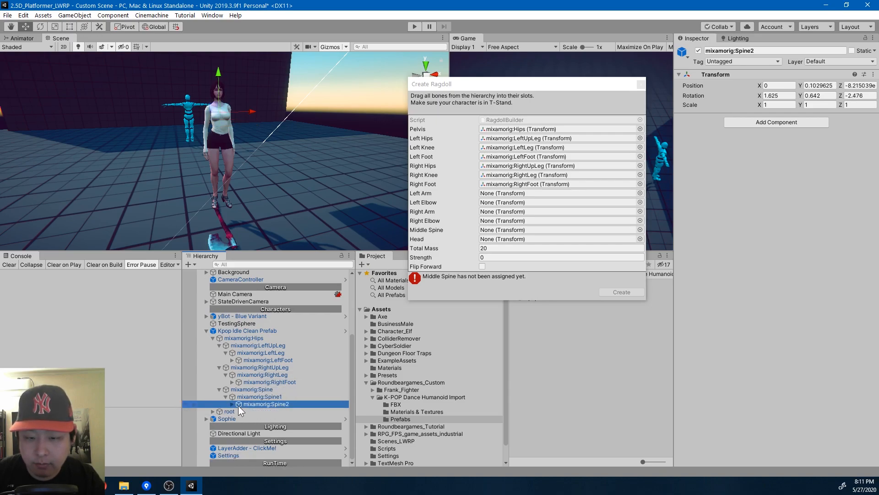
{"action": "left_click", "coordinate": [232, 404]}
{"action": "left_click", "coordinate": [282, 412]}
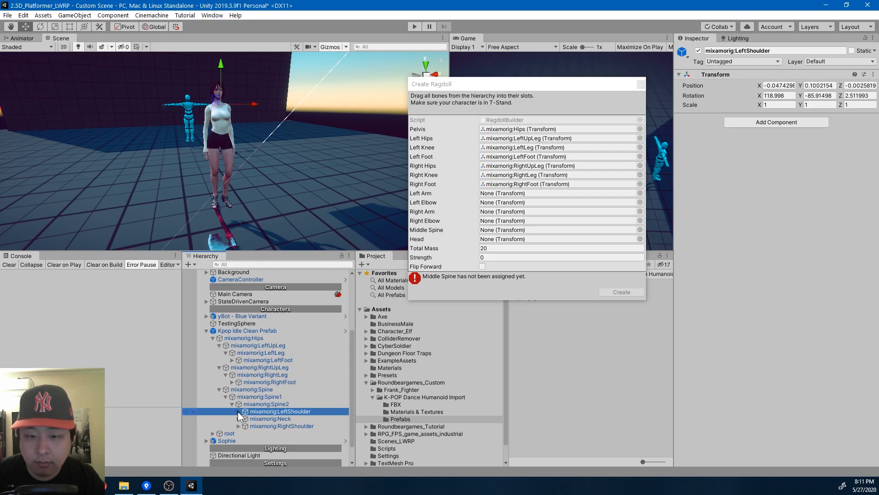
{"action": "left_click", "coordinate": [238, 411]}
{"action": "left_click", "coordinate": [279, 418]}
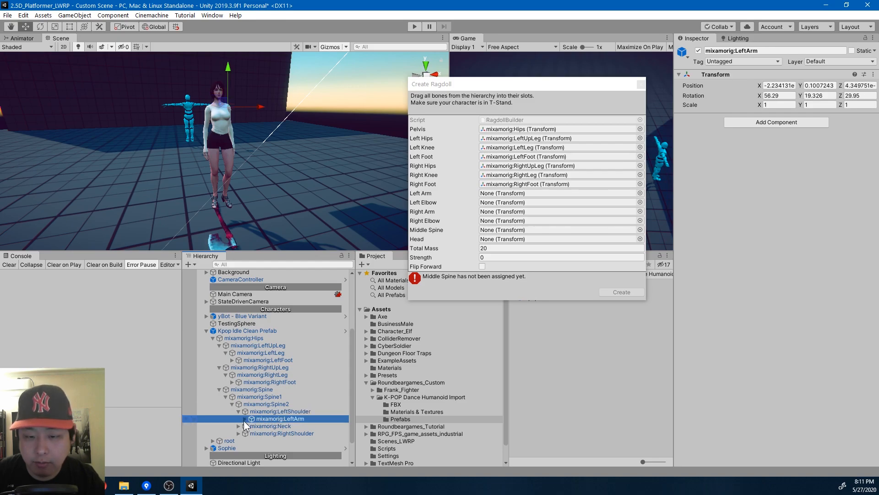
{"action": "left_click", "coordinate": [244, 419]}
{"action": "left_click", "coordinate": [289, 425]}
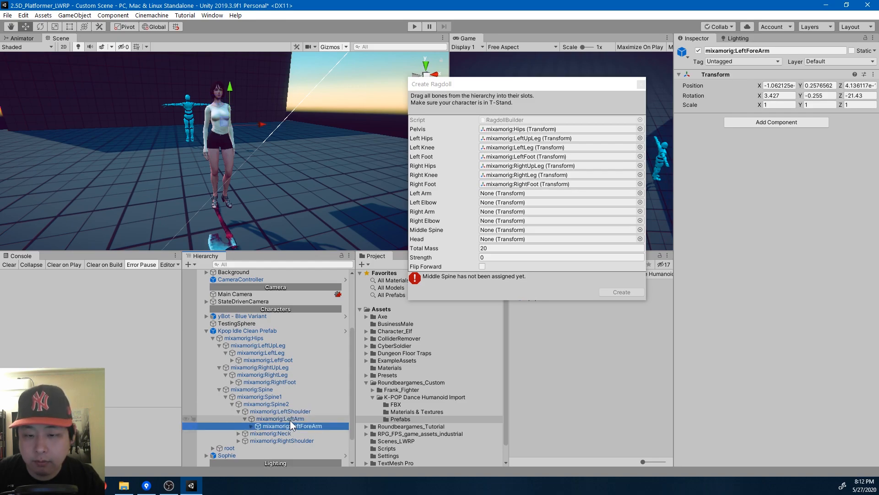
{"action": "left_click", "coordinate": [280, 419]}
{"action": "left_click_drag", "start_coordinate": [287, 416], "coordinate": [494, 194]}
{"action": "left_click", "coordinate": [302, 426]}
{"action": "left_click_drag", "start_coordinate": [303, 424], "coordinate": [502, 205]}
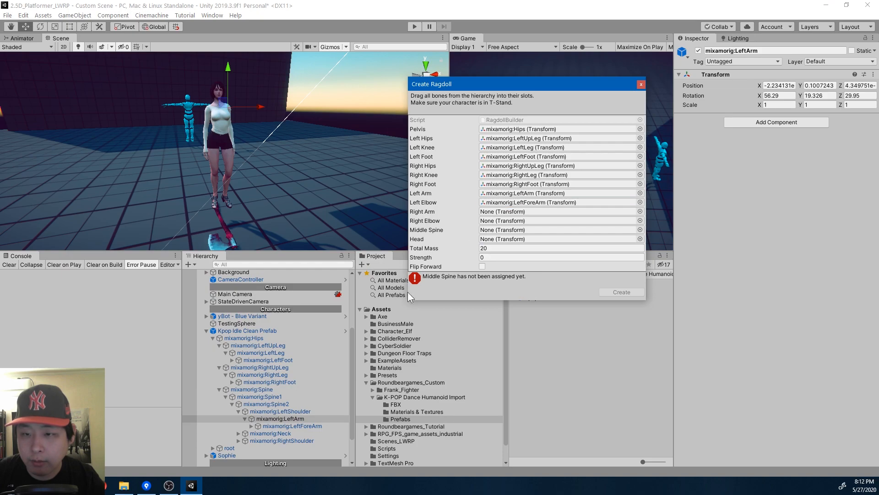
Step: Assign mixamorig:RightArm as Right Arm, mixamorig:RightForeArm as Right Elbow and mixamorig:Spine as Middle Spine of the ragdoll
{"action": "left_click", "coordinate": [239, 440]}
{"action": "left_click", "coordinate": [273, 448]}
{"action": "scroll", "coordinate": [293, 437], "scroll_direction": "down", "scroll_amount": 2}
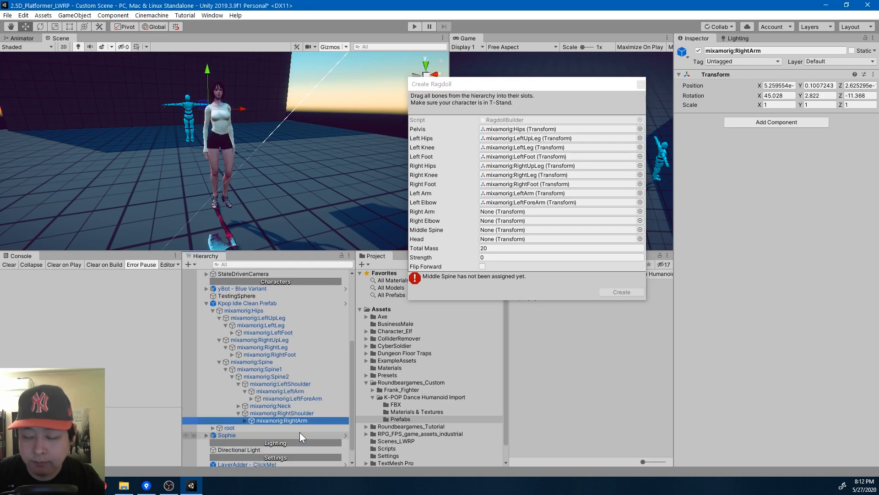
{"action": "left_click", "coordinate": [246, 420]}
{"action": "left_click_drag", "start_coordinate": [278, 421], "coordinate": [490, 217]}
{"action": "left_click_drag", "start_coordinate": [279, 429], "coordinate": [494, 223]}
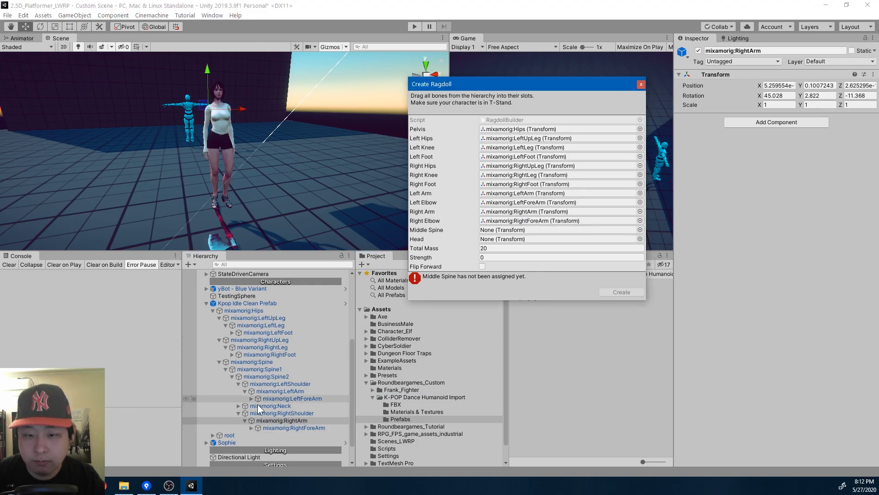
{"action": "left_click_drag", "start_coordinate": [261, 362], "coordinate": [505, 231]}
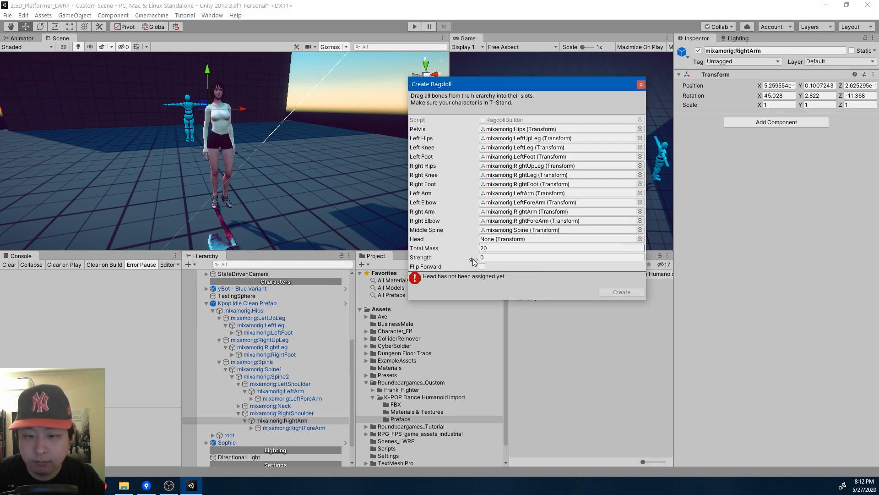
Step: Assign mixamorig:Head, found under the neck bone, as the ragdoll's Head and create the ragdoll
{"action": "left_click", "coordinate": [226, 369]}
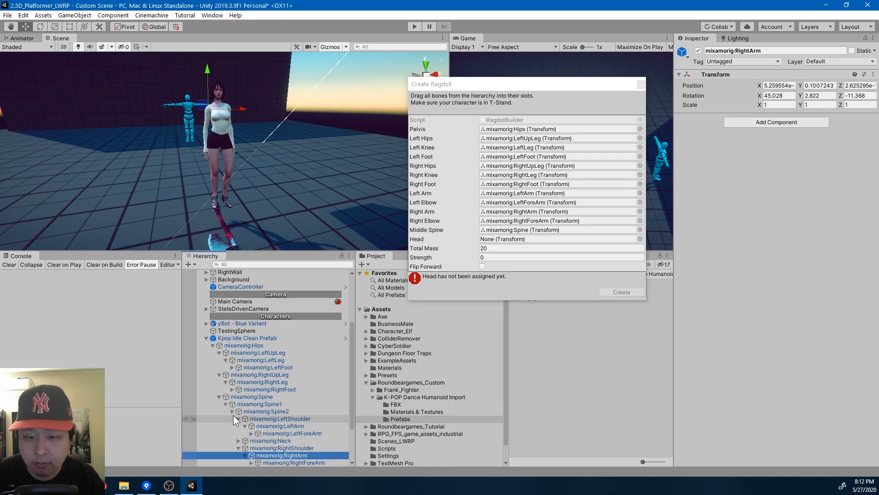
{"action": "left_click", "coordinate": [232, 411]}
{"action": "left_click", "coordinate": [232, 411]}
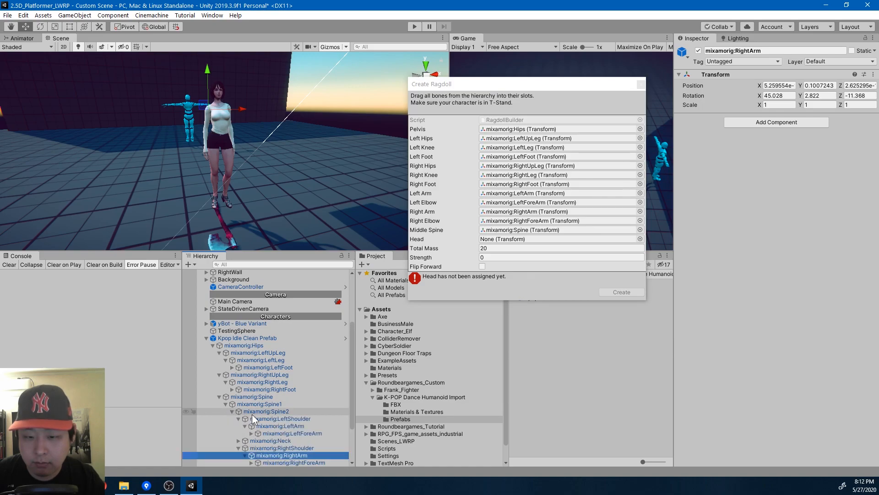
{"action": "scroll", "coordinate": [252, 414], "scroll_direction": "down", "scroll_amount": 3}
{"action": "left_click", "coordinate": [238, 391]}
{"action": "left_click", "coordinate": [238, 406]}
{"action": "left_click", "coordinate": [238, 398]}
{"action": "left_click", "coordinate": [282, 405]}
{"action": "left_click_drag", "start_coordinate": [281, 404], "coordinate": [506, 241]}
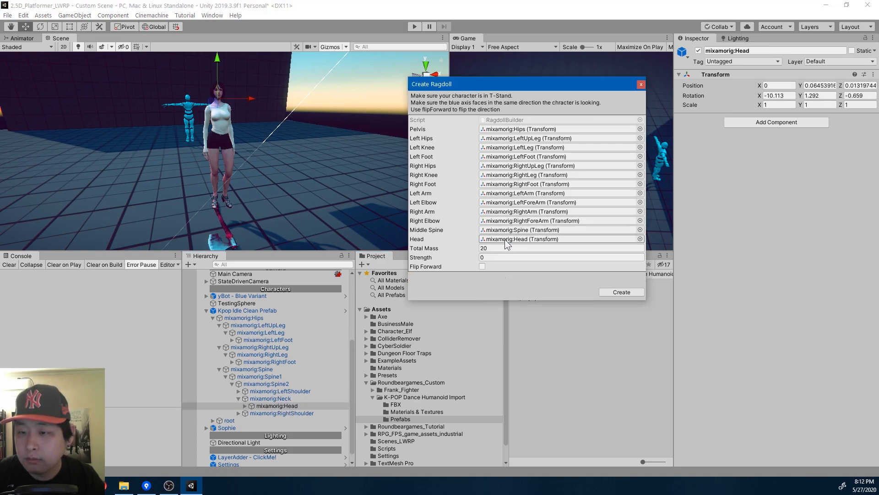
{"action": "left_click", "coordinate": [622, 292]}
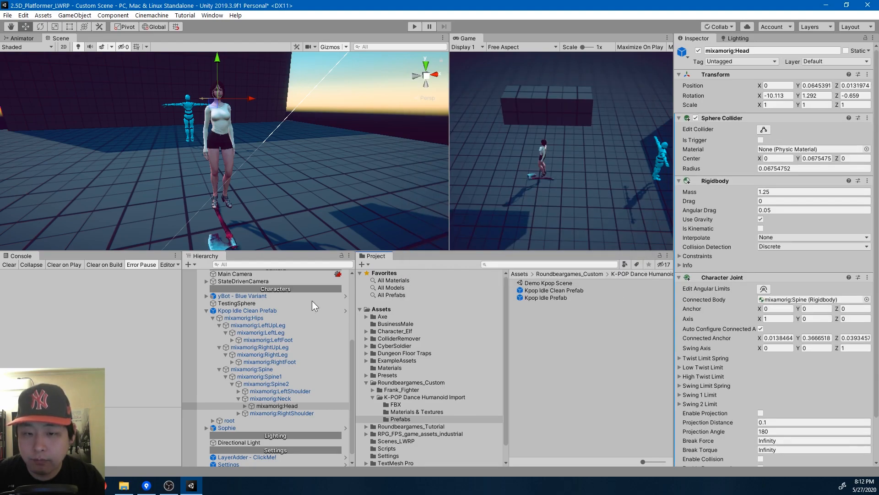
Step: Set the radius of the Sphere Collider on mixamorig:Head to 0.1
{"action": "left_click", "coordinate": [257, 310]}
{"action": "mouse_move", "coordinate": [296, 168]}
{"action": "left_mouse_down", "text": "alt"}
{"action": "mouse_move", "coordinate": [303, 167]}
{"action": "mouse_move", "coordinate": [282, 174]}
{"action": "left_mouse_up", "text": "alt"}
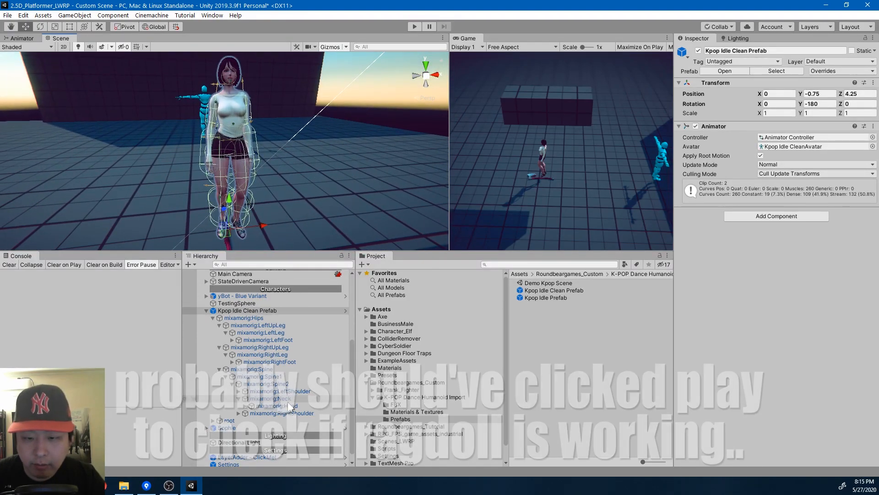
{"action": "double_click", "coordinate": [288, 405]}
{"action": "left_click_drag", "start_coordinate": [283, 188], "coordinate": [447, 184], "text": "alt"}
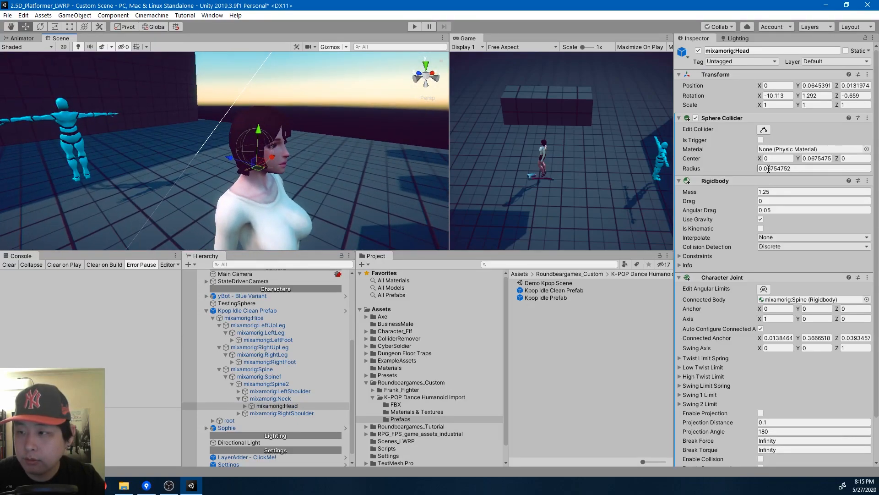
{"action": "type", "text": "8"}
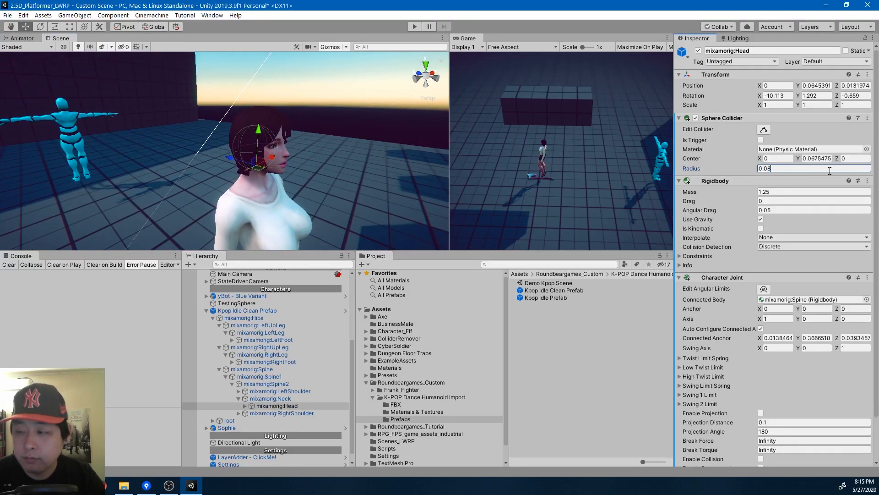
{"action": "type", "text": "0.1"}
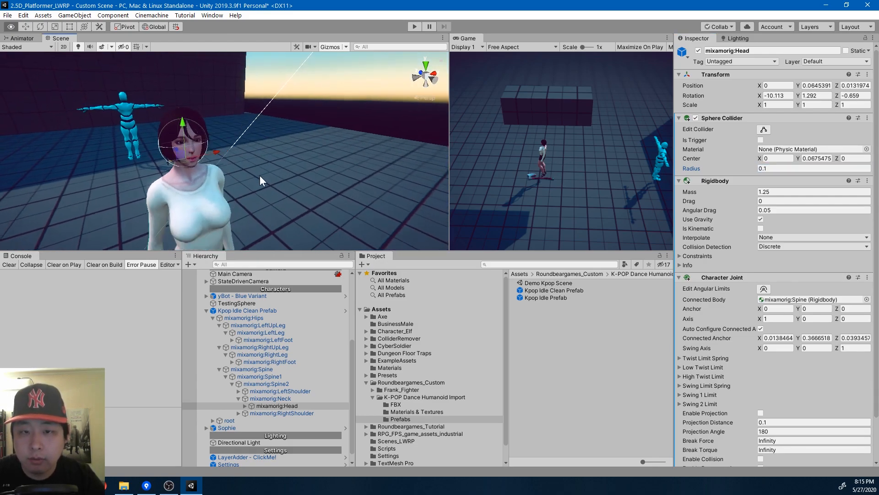
Step: Examine how the ragdoll colliders of Kpop Idle Clean Prefab fit around the torso, arms and legs
{"action": "left_click", "coordinate": [256, 310]}
{"action": "right_click_drag", "start_coordinate": [295, 139], "coordinate": [227, 178]}
{"action": "key", "text": "w"}
{"action": "left_click_drag", "start_coordinate": [227, 178], "coordinate": [243, 160]}
{"action": "key", "text": "s"}
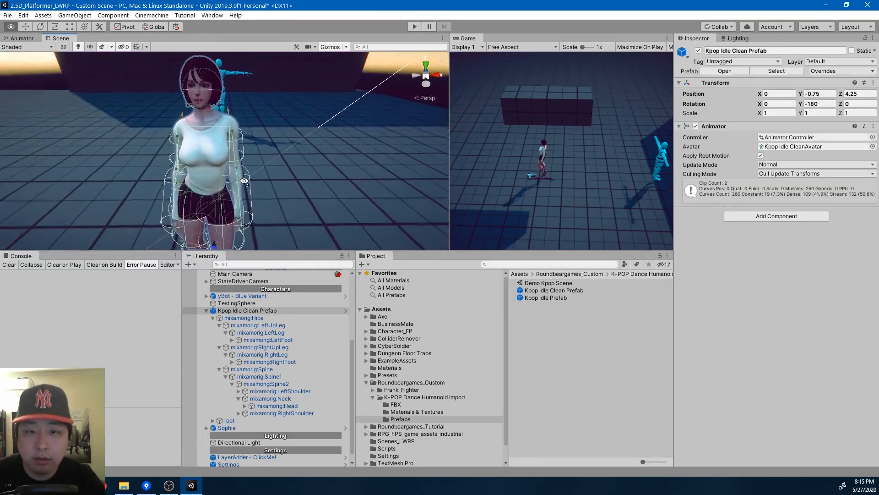
{"action": "right_click_drag", "start_coordinate": [243, 160], "coordinate": [251, 175]}
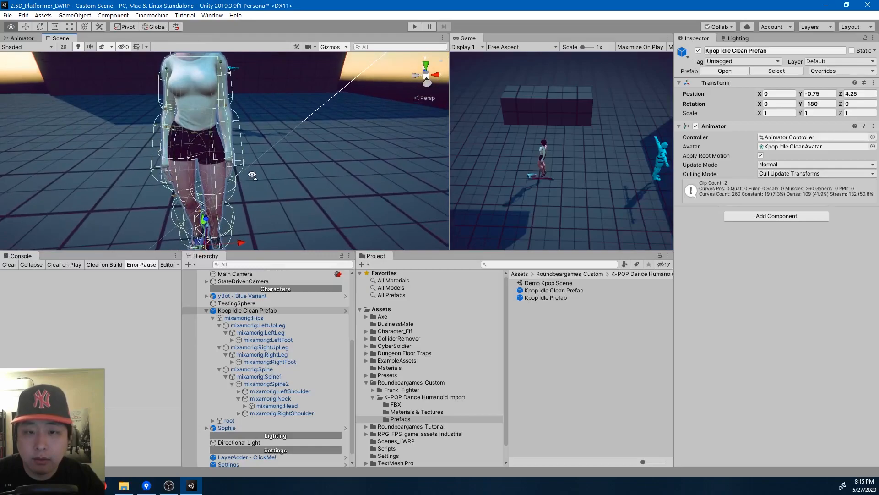
Step: On mixamorig:LeftForeArm, under the left shoulder bones, set the Capsule Collider's radius to 0.06, height to 0.27 and center Y to 0.16
{"action": "left_click", "coordinate": [284, 391]}
{"action": "key", "text": "Right"}
{"action": "key", "text": "Right"}
{"action": "key", "text": "Right"}
{"action": "key", "text": "Right"}
{"action": "key", "text": "Right"}
{"action": "key", "text": "Right"}
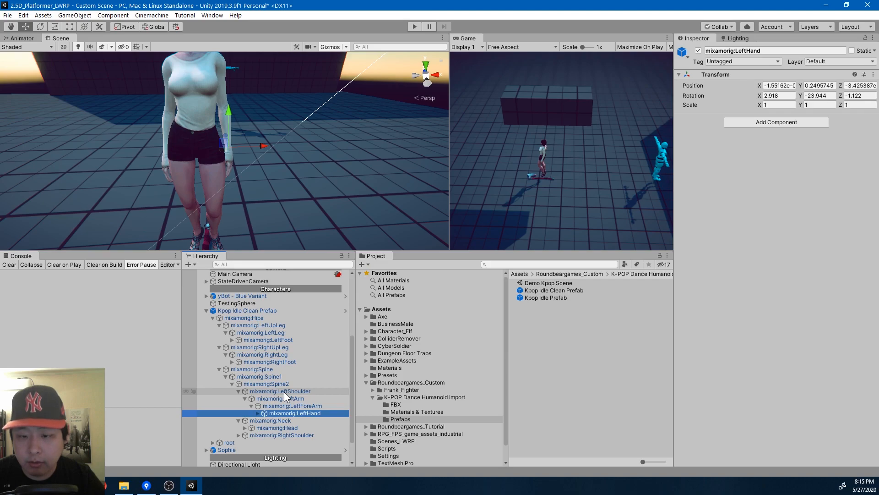
{"action": "key", "text": "Up"}
{"action": "right_click_drag", "start_coordinate": [367, 202], "coordinate": [275, 135]}
{"action": "key", "text": "w"}
{"action": "key", "text": "d"}
{"action": "left_click_drag", "start_coordinate": [751, 172], "coordinate": [746, 179]}
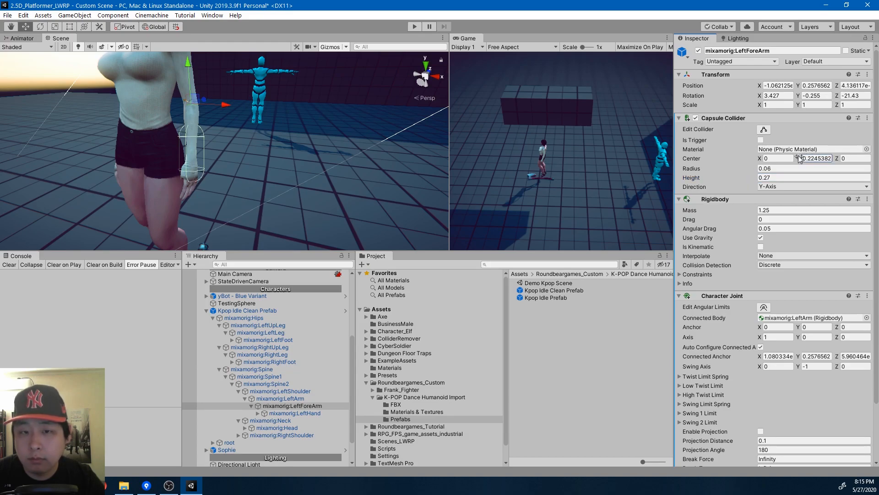
{"action": "left_click_drag", "start_coordinate": [798, 157], "coordinate": [795, 155]}
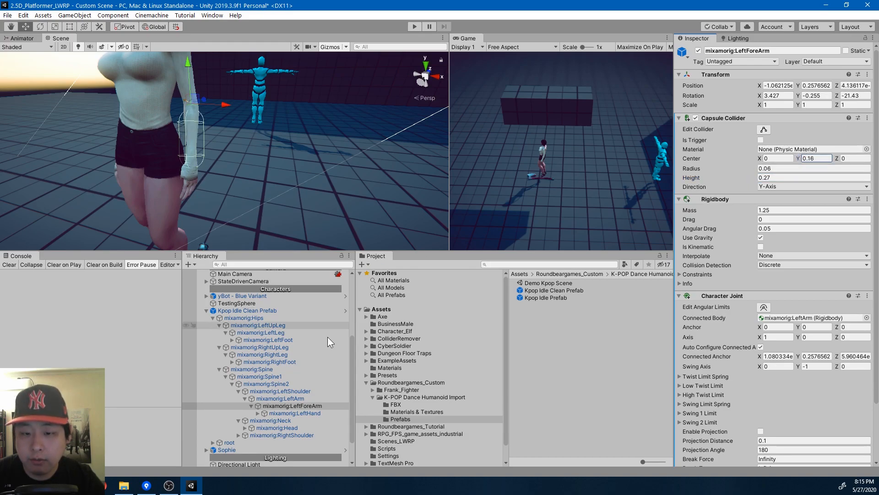
Step: Refine the Capsule Collider on mixamorig:LeftForeArm to a height of 0.24 and a center Y of 0.14
{"action": "left_click", "coordinate": [301, 398]}
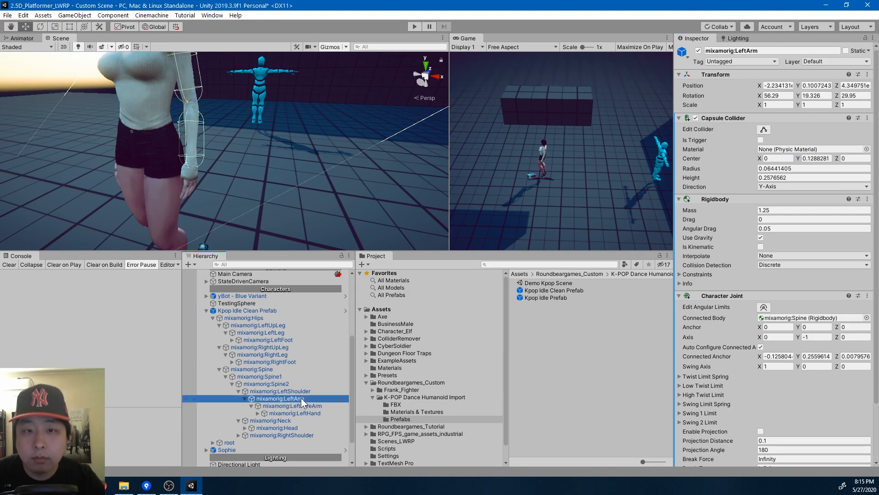
{"action": "left_click_drag", "start_coordinate": [311, 183], "coordinate": [315, 140], "text": "alt"}
{"action": "left_click", "coordinate": [309, 406]}
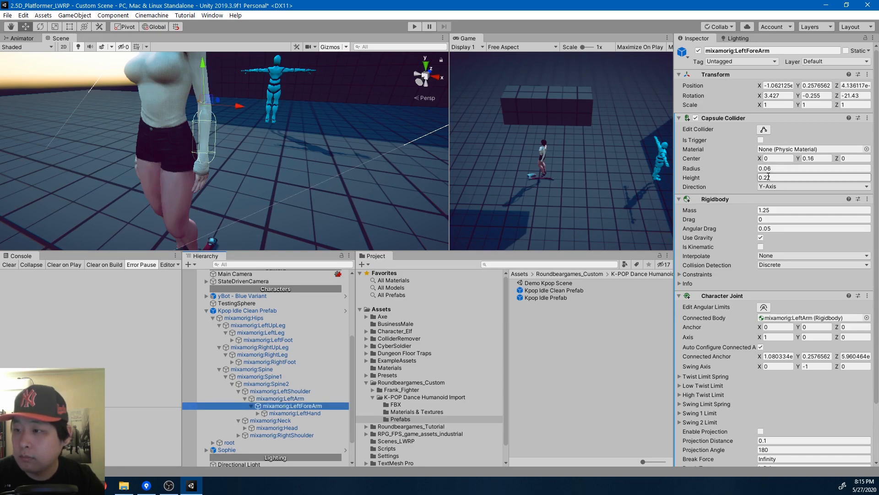
{"action": "left_click", "coordinate": [786, 178]}
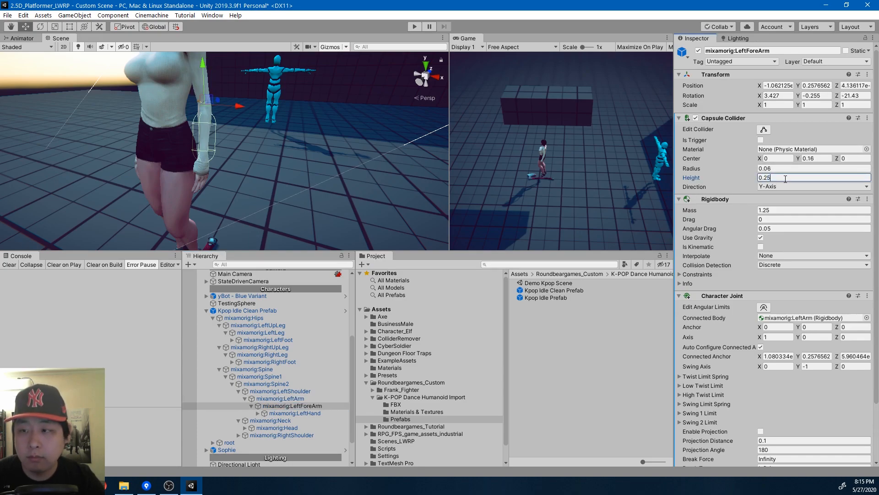
{"action": "key", "text": "BackSpace"}
{"action": "type", "text": "4"}
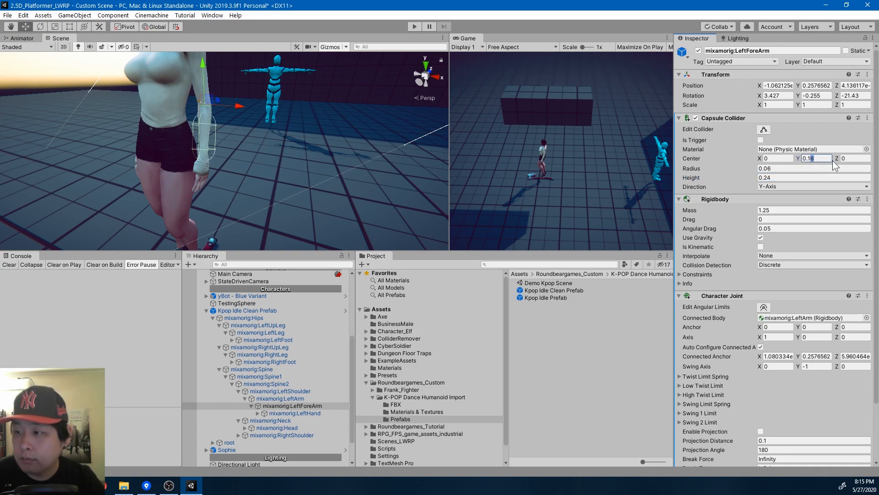
{"action": "key", "text": "BackSpace"}
{"action": "type", "text": "145"}
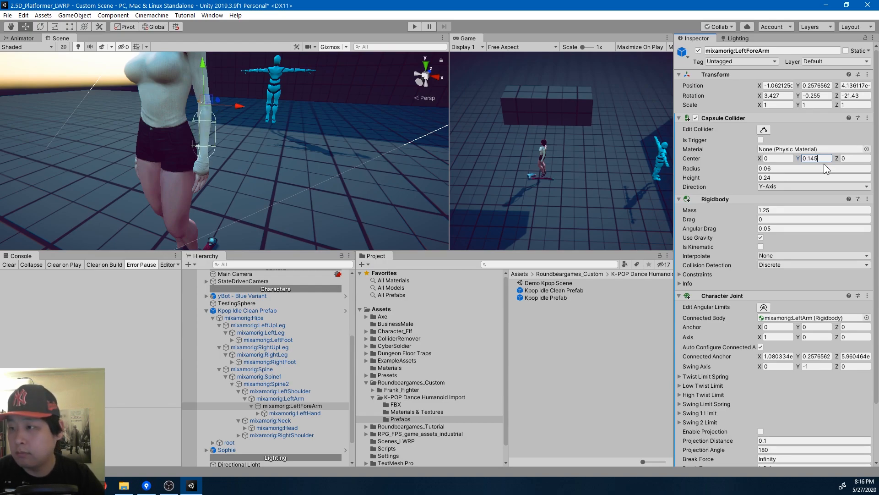
Step: Add a Sphere Collider component to mixamorig:LeftHand
{"action": "left_click", "coordinate": [297, 399]}
{"action": "left_click", "coordinate": [301, 405]}
{"action": "left_click", "coordinate": [304, 413]}
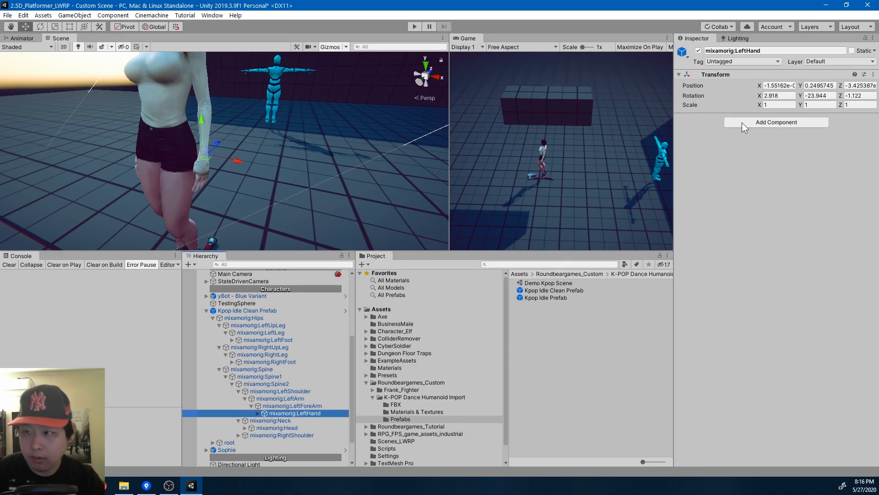
{"action": "left_click", "coordinate": [741, 123]}
{"action": "type", "text": "spherec"}
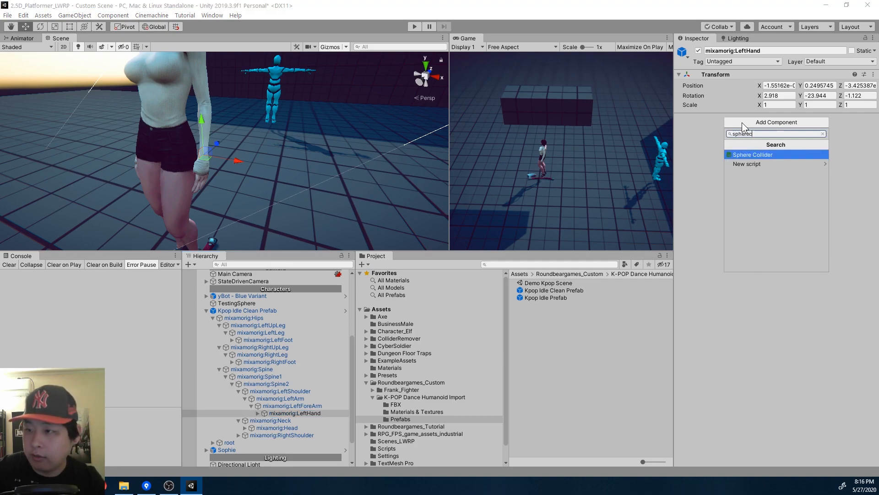
{"action": "key", "text": "Return"}
Step: Set the left hand's Sphere Collider radius to 0.1 and its center Y to 0.12
{"action": "left_click", "coordinate": [756, 169]}
{"action": "left_click_drag", "start_coordinate": [756, 168], "coordinate": [746, 169]}
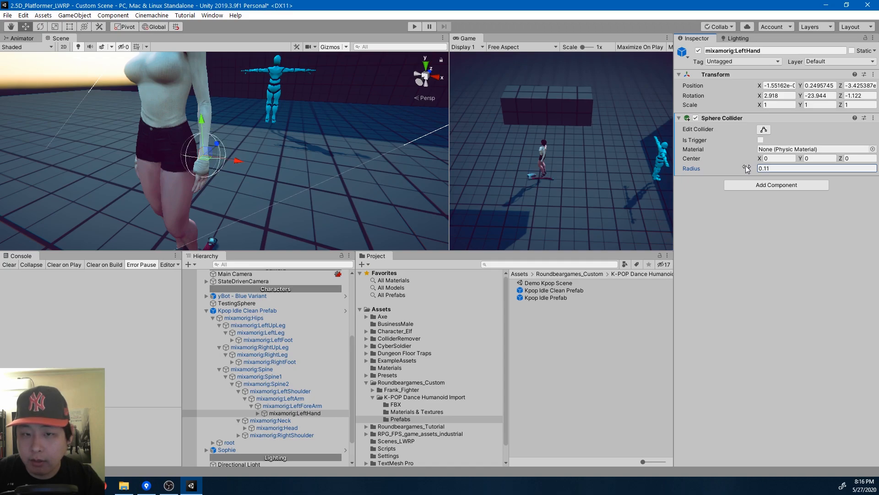
{"action": "key", "text": "BackSpace"}
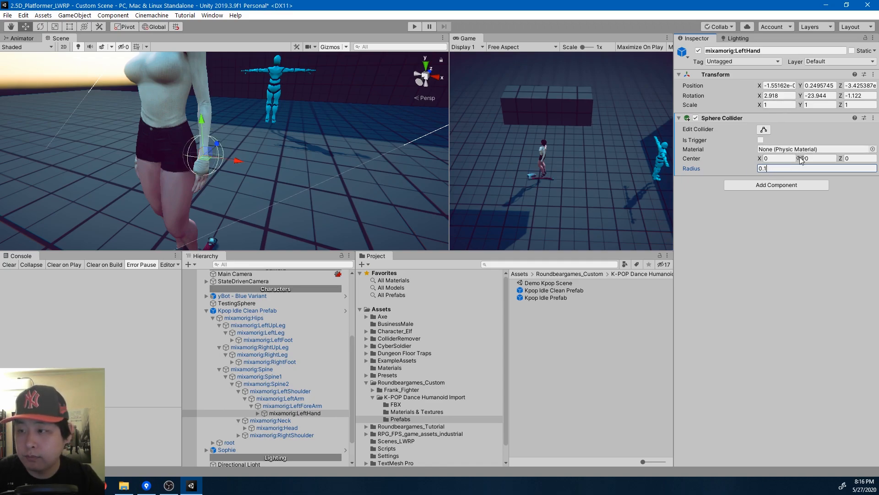
{"action": "type", "text": "0.12"}
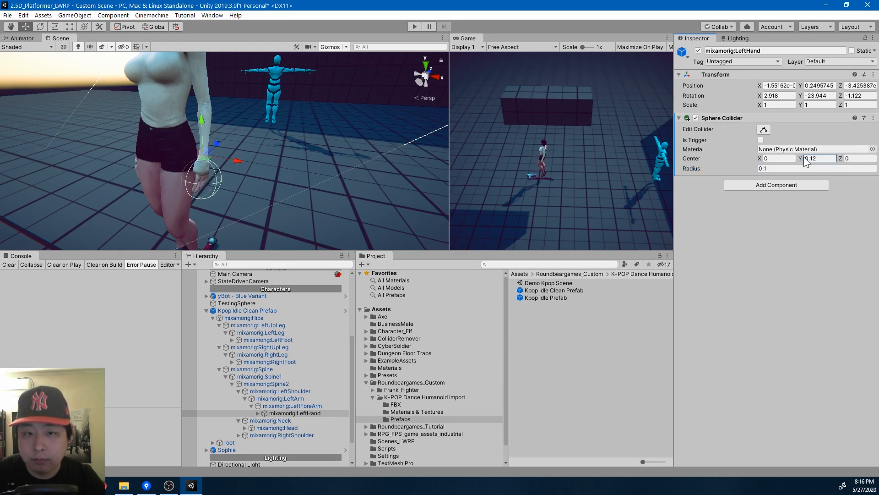
Step: Copy the Capsule Collider of mixamorig:LeftForeArm and paste its values onto the Capsule Collider of mixamorig:RightForeArm
{"action": "left_click", "coordinate": [307, 405]}
{"action": "left_click_drag", "start_coordinate": [298, 221], "coordinate": [325, 220], "text": "alt"}
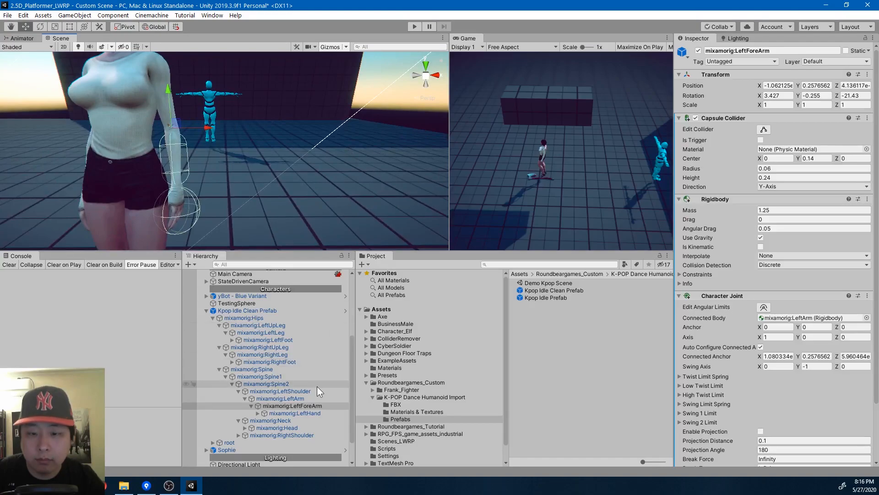
{"action": "left_click", "coordinate": [296, 397]}
{"action": "double_click", "coordinate": [297, 400]}
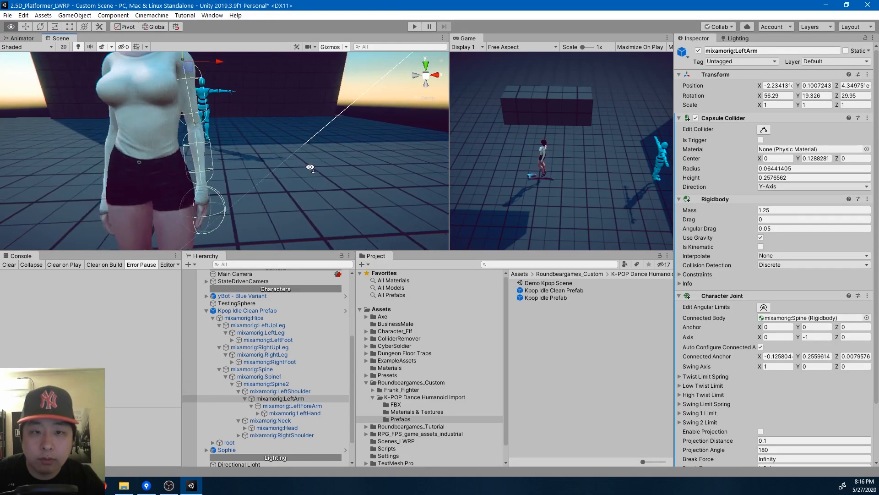
{"action": "left_click", "coordinate": [313, 406]}
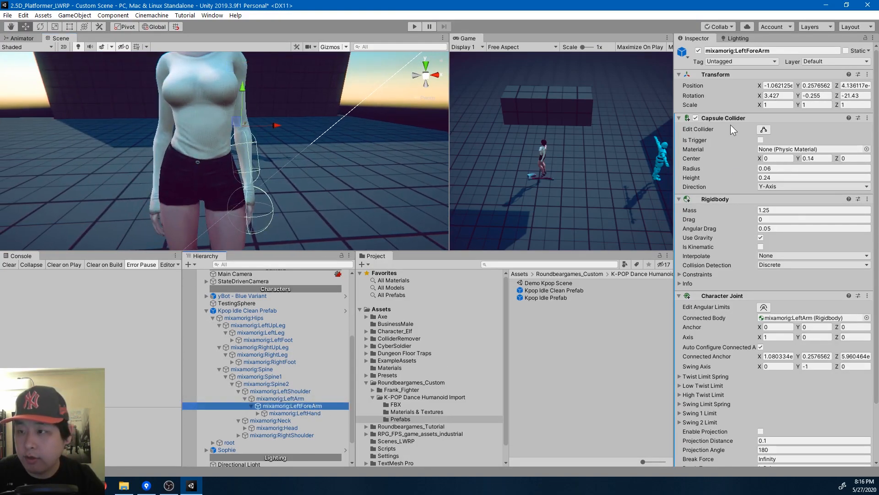
{"action": "right_click", "coordinate": [718, 117]}
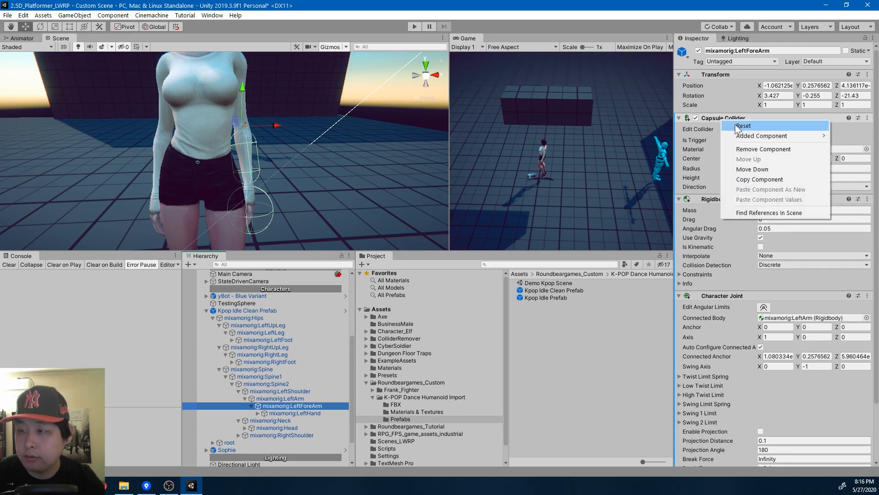
{"action": "left_click", "coordinate": [780, 179]}
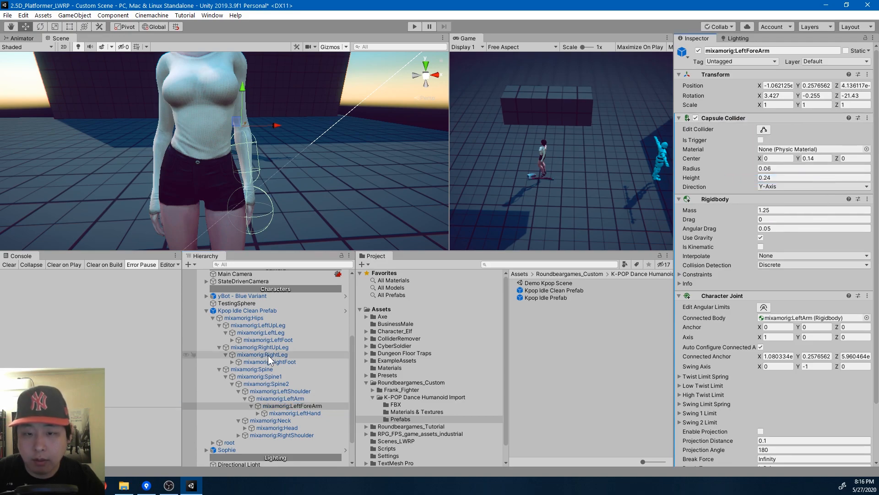
{"action": "left_click", "coordinate": [238, 435]}
{"action": "scroll", "coordinate": [279, 435], "scroll_direction": "down", "scroll_amount": 2}
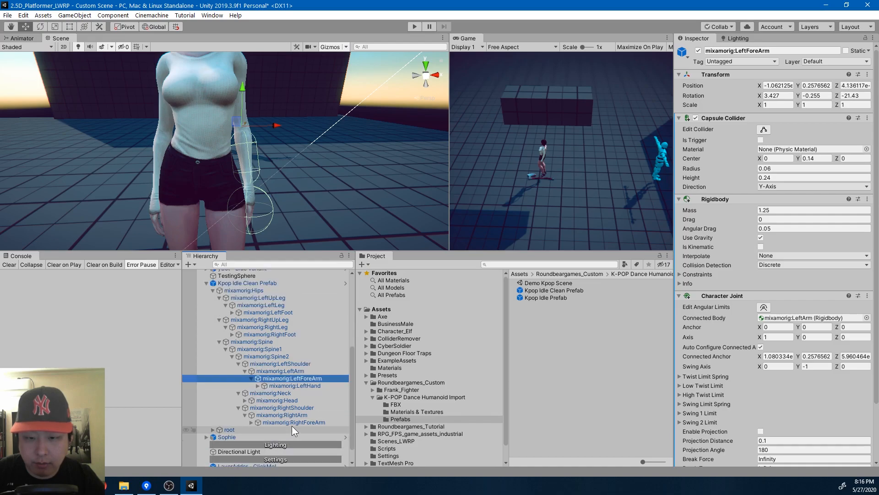
{"action": "left_click", "coordinate": [294, 421]}
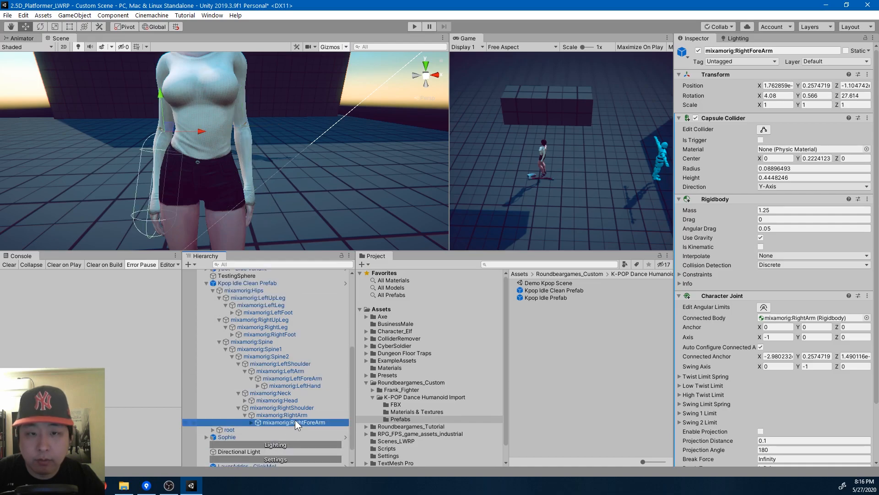
{"action": "right_click", "coordinate": [724, 118]}
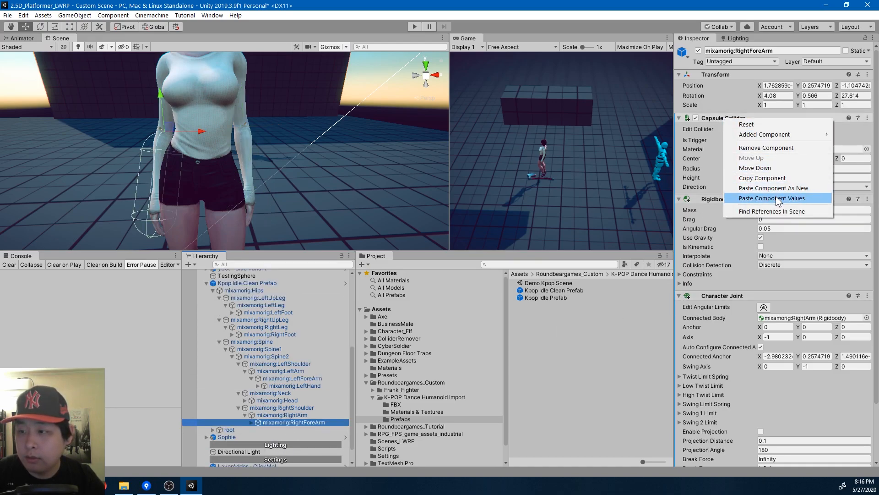
{"action": "left_click", "coordinate": [777, 198]}
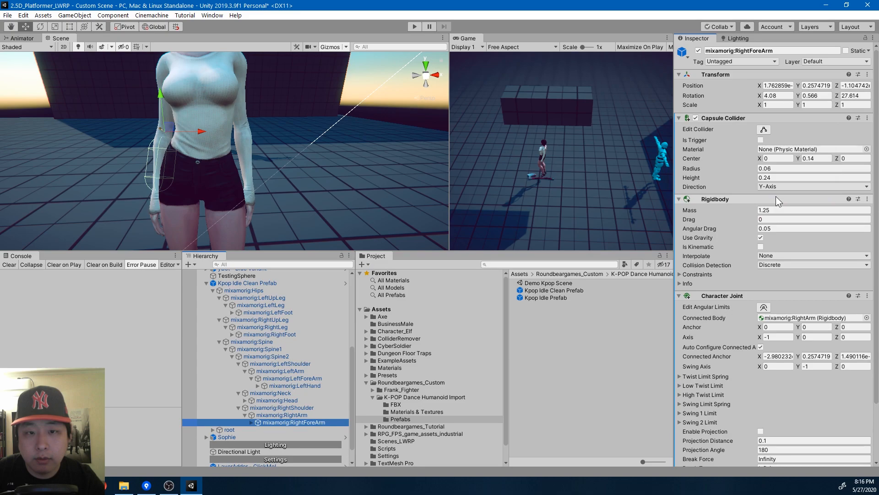
Step: Add a Rigidbody component to mixamorig:LeftHand
{"action": "left_click", "coordinate": [309, 385]}
{"action": "left_click", "coordinate": [741, 185]}
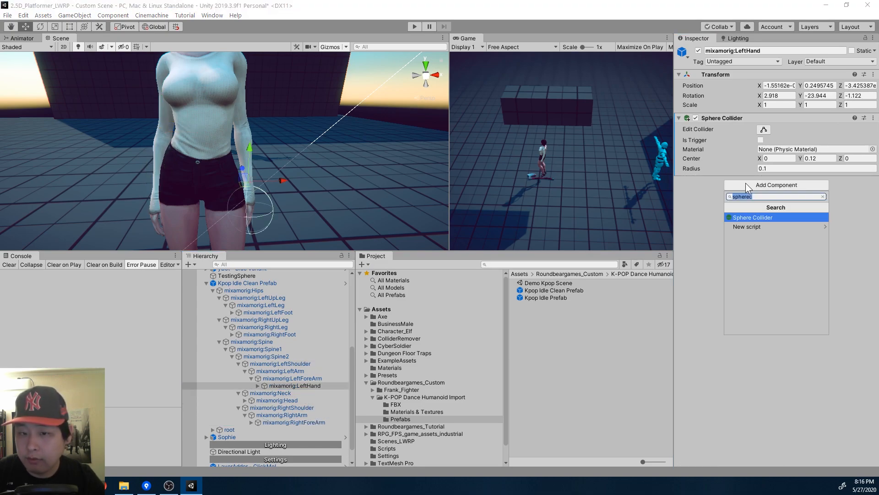
{"action": "type", "text": "rigid"}
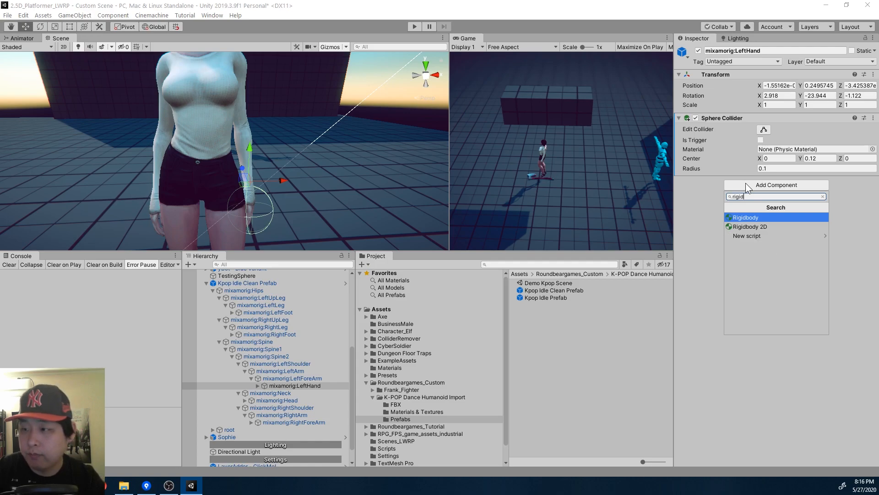
{"action": "key", "text": "Return"}
Step: Copy the Character Joint of mixamorig:LeftForeArm to mixamorig:LeftHand as a new component and assign mixamorig:LeftForeArm as its Connected Body
{"action": "left_click", "coordinate": [313, 379]}
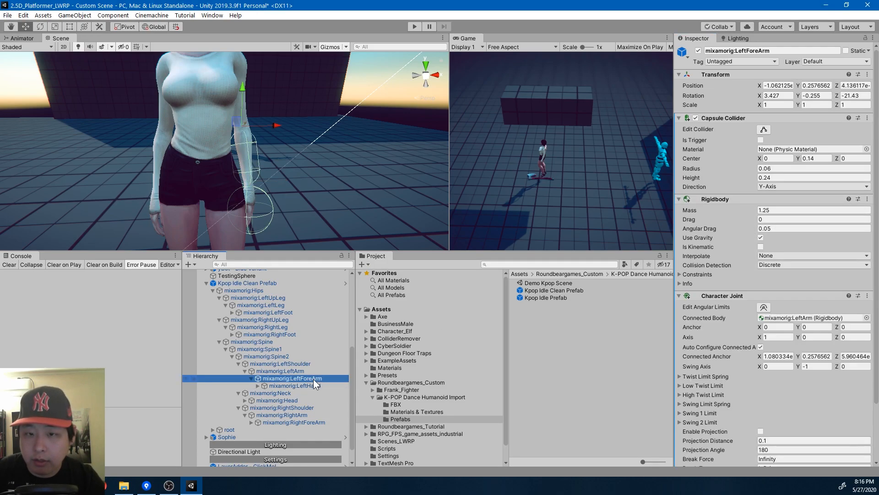
{"action": "right_click", "coordinate": [728, 294]}
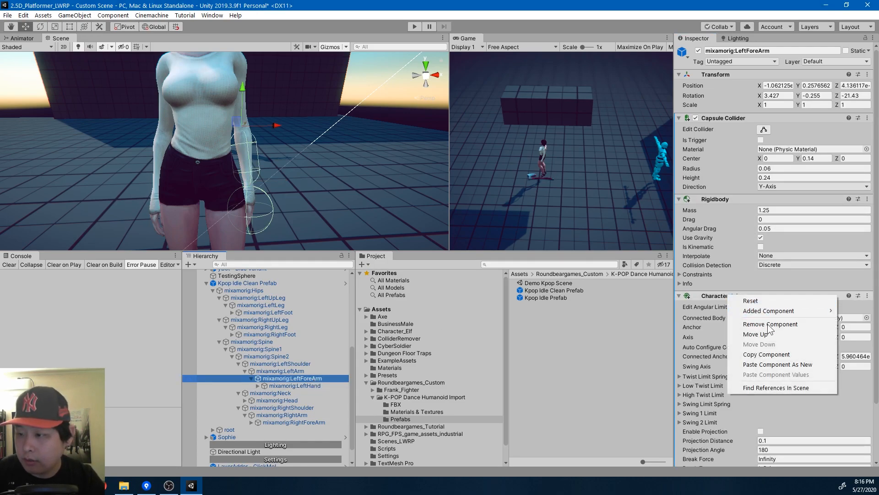
{"action": "left_click", "coordinate": [773, 355]}
{"action": "left_click", "coordinate": [305, 385]}
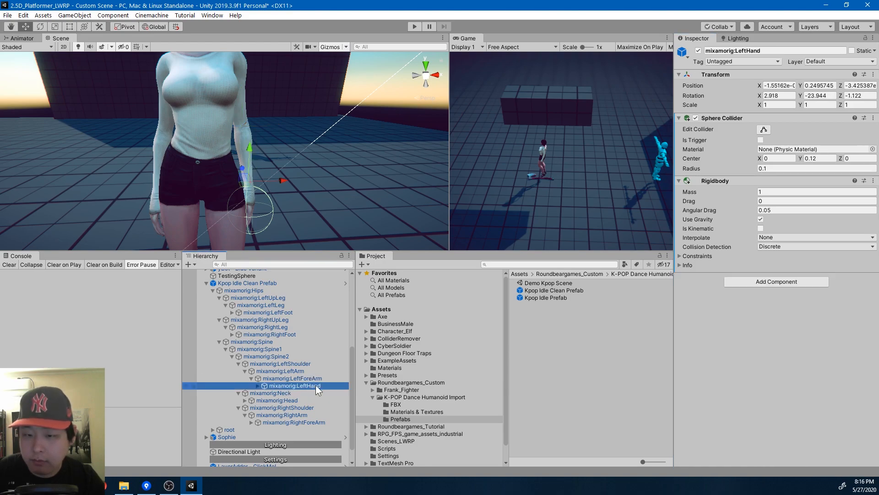
{"action": "right_click", "coordinate": [727, 119]}
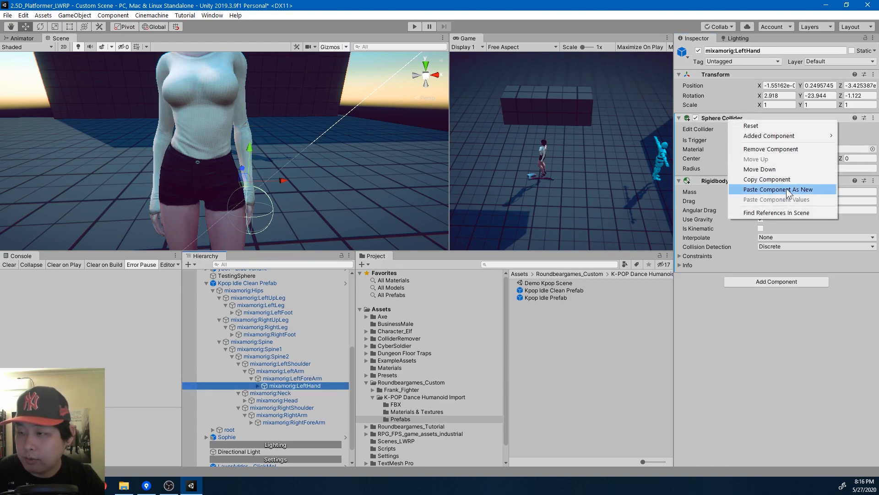
{"action": "left_click", "coordinate": [787, 189]}
{"action": "left_click_drag", "start_coordinate": [309, 378], "coordinate": [808, 305]}
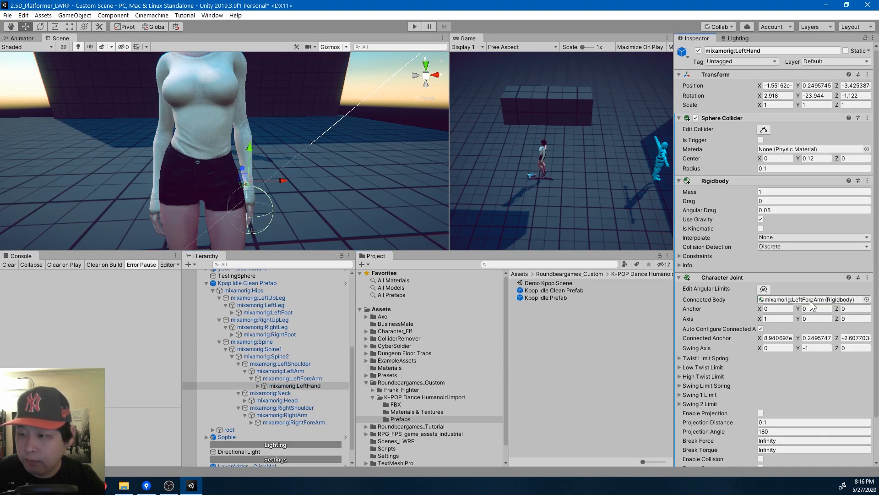
Step: Expand mixamorig:RightForeArm in the hierarchy and show the components of its child mixamorig:RightHand
{"action": "left_click", "coordinate": [306, 378]}
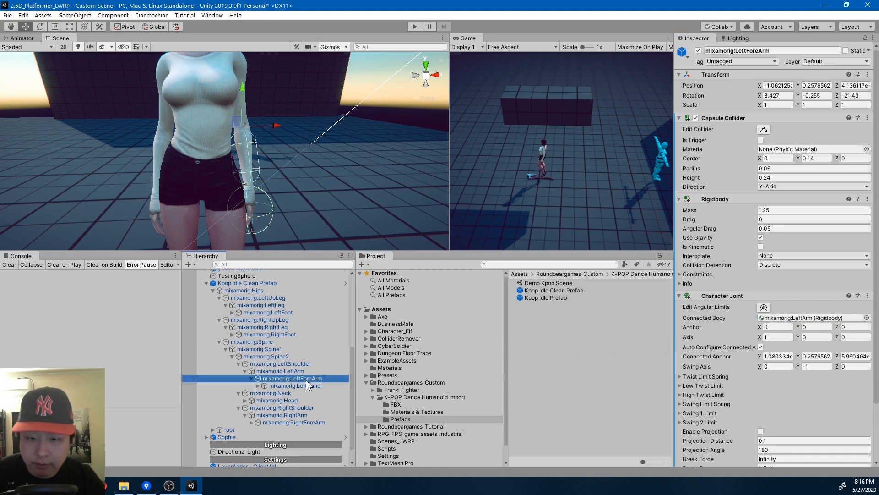
{"action": "left_click", "coordinate": [305, 385]}
{"action": "left_click", "coordinate": [306, 377]}
{"action": "scroll", "coordinate": [319, 151], "scroll_direction": "down", "scroll_amount": 4}
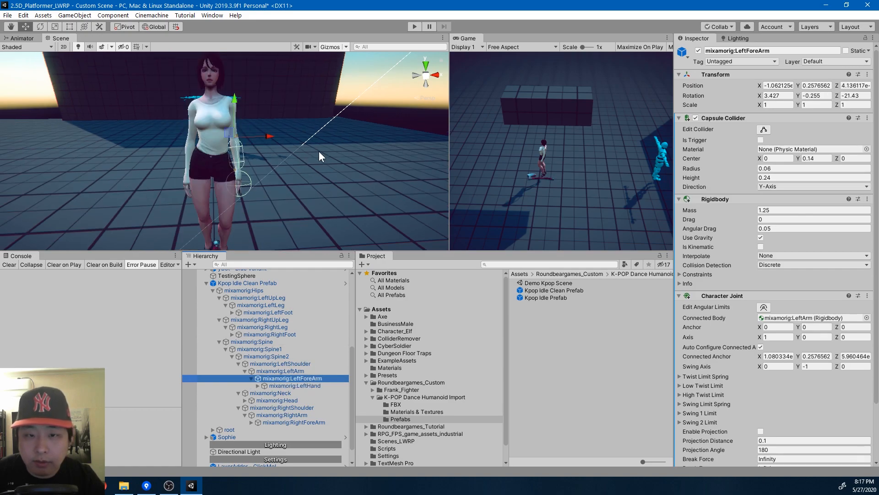
{"action": "left_click", "coordinate": [300, 421]}
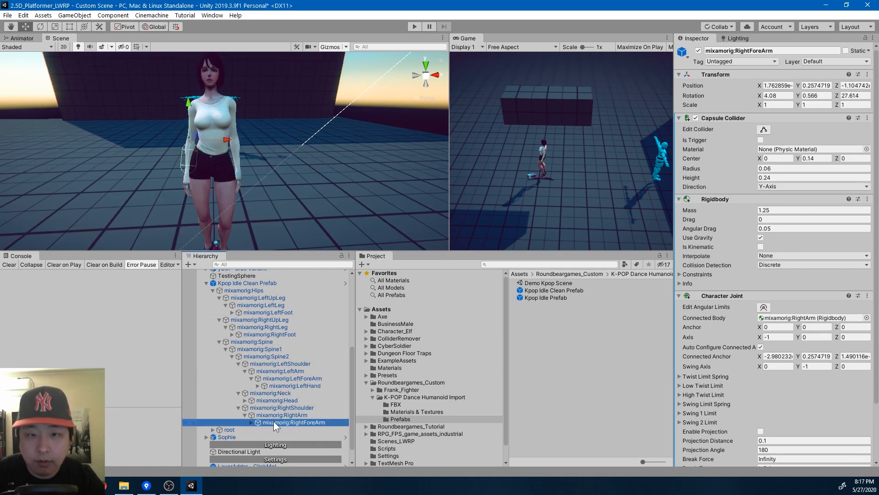
{"action": "left_click", "coordinate": [253, 422]}
{"action": "scroll", "coordinate": [307, 419], "scroll_direction": "down", "scroll_amount": 3}
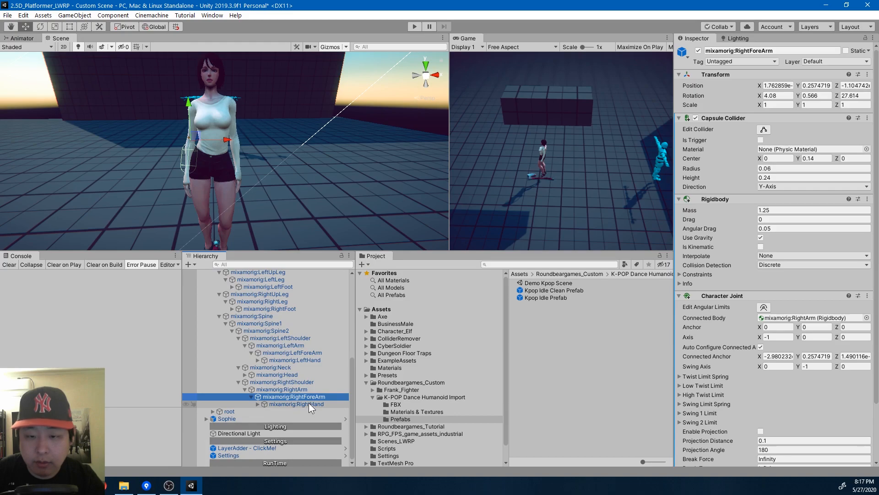
{"action": "left_click", "coordinate": [316, 402]}
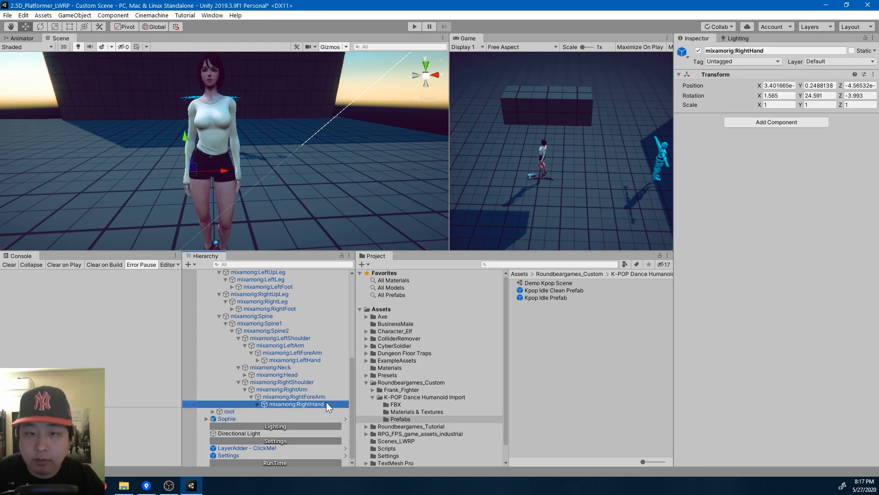
Step: Copy the Sphere Collider of mixamorig:LeftHand to mixamorig:RightHand as a new component and add a Rigidbody to the right hand
{"action": "left_click", "coordinate": [305, 359]}
{"action": "right_click", "coordinate": [727, 117]}
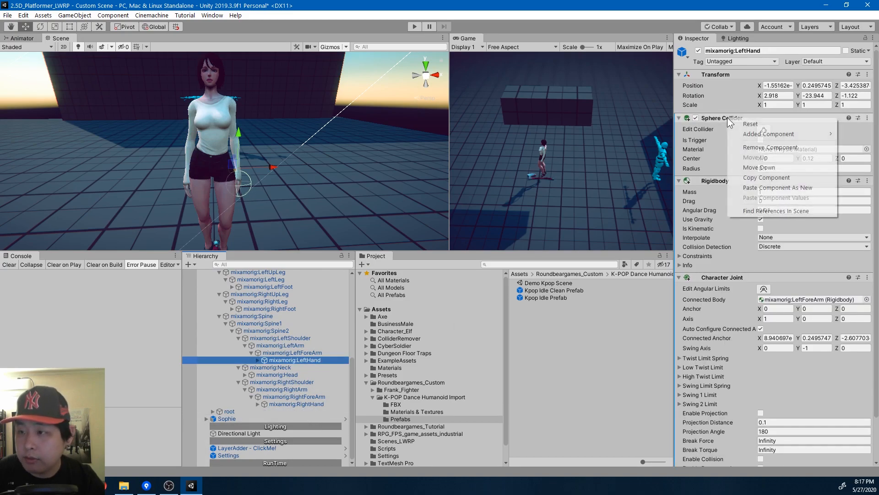
{"action": "left_click", "coordinate": [764, 176]}
{"action": "left_click", "coordinate": [305, 404]}
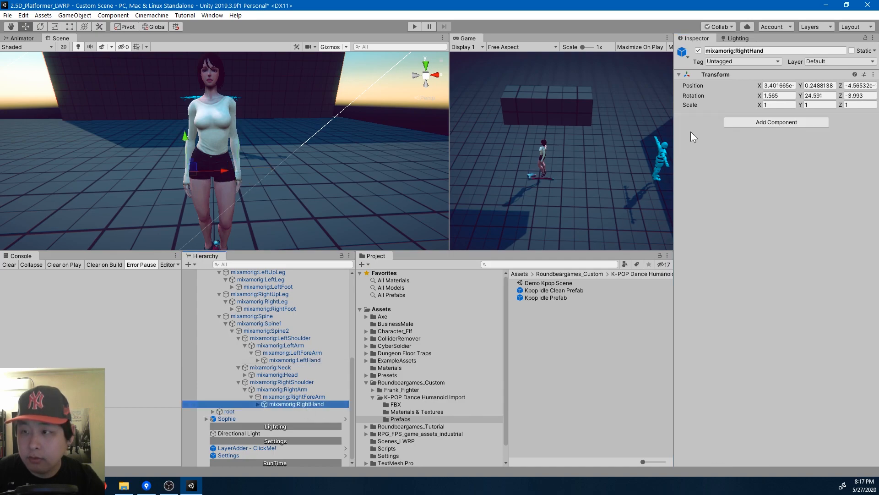
{"action": "right_click", "coordinate": [721, 76]}
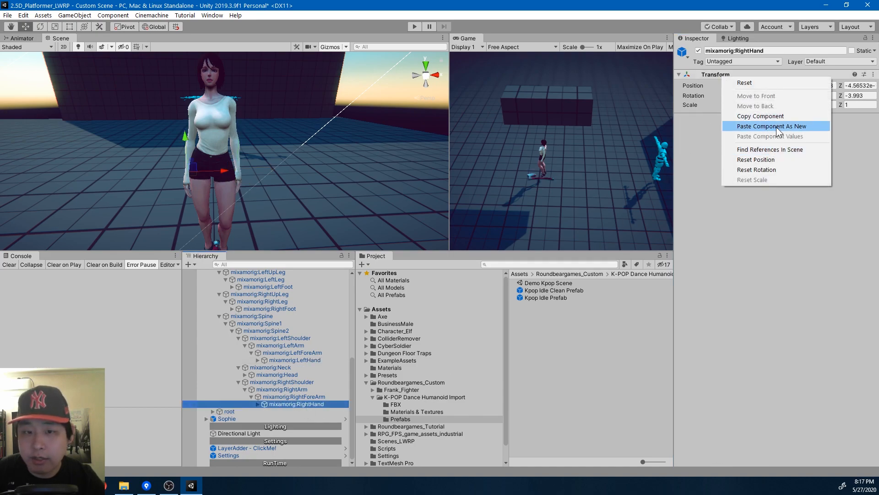
{"action": "left_click", "coordinate": [776, 126]}
{"action": "left_click", "coordinate": [768, 186]}
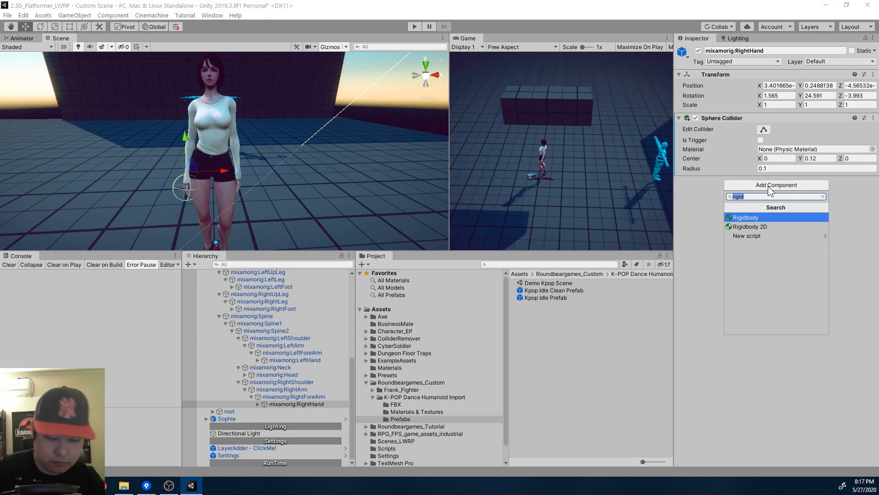
{"action": "key", "text": "Return"}
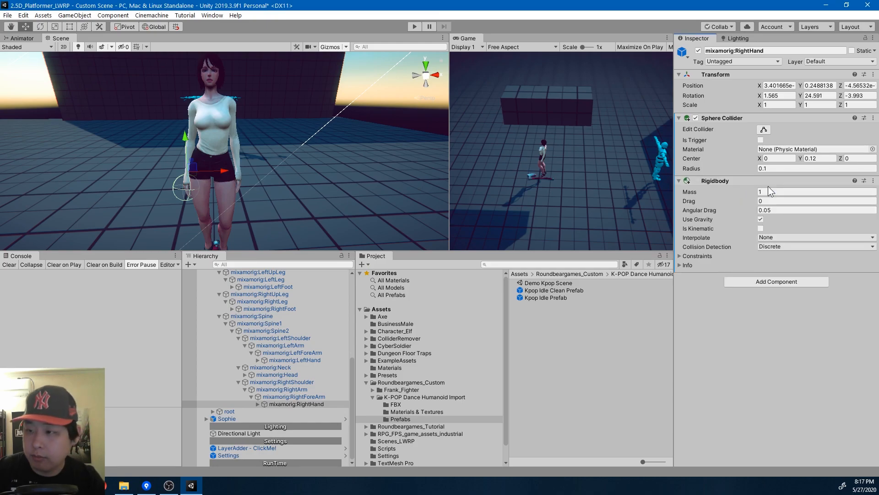
Step: Copy the Character Joint of mixamorig:RightForeArm to mixamorig:RightHand as a new component and assign mixamorig:RightForeArm as its Connected Body
{"action": "left_click", "coordinate": [307, 396]}
{"action": "right_click", "coordinate": [732, 296]}
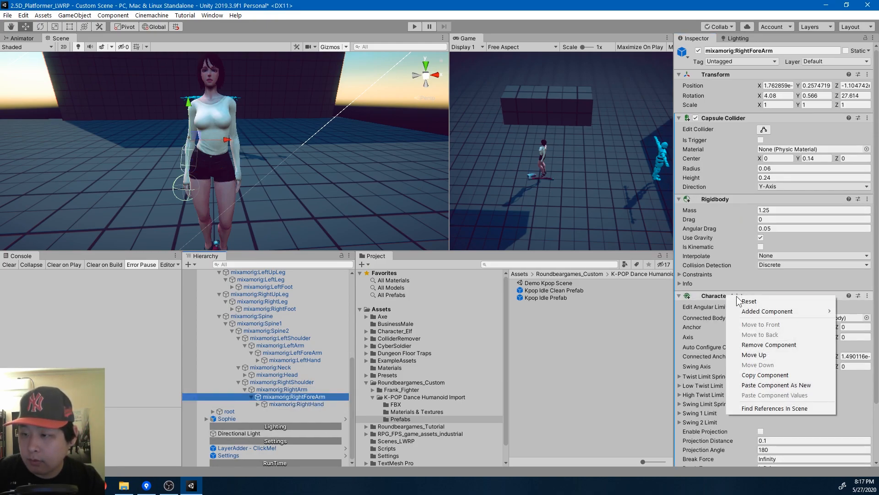
{"action": "left_click", "coordinate": [764, 375]}
{"action": "left_click", "coordinate": [286, 404]}
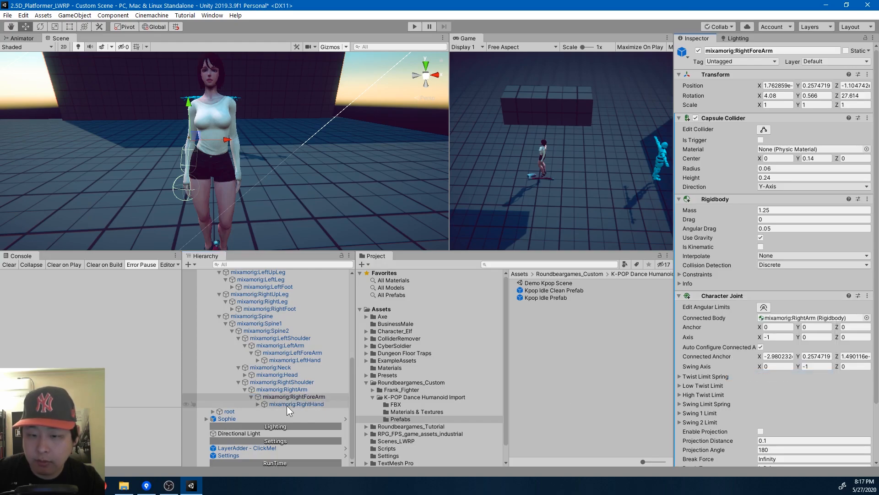
{"action": "right_click", "coordinate": [725, 80]}
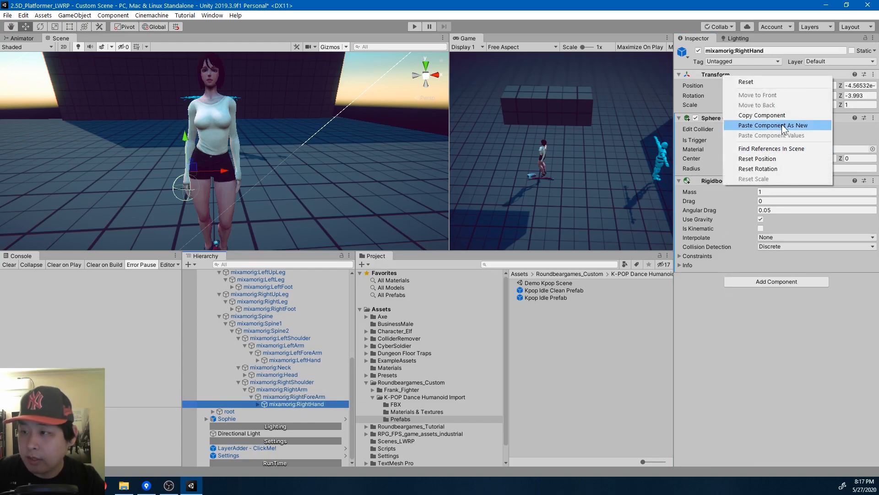
{"action": "left_click", "coordinate": [785, 123]}
{"action": "left_click_drag", "start_coordinate": [307, 398], "coordinate": [778, 302]}
{"action": "left_click", "coordinate": [786, 303]}
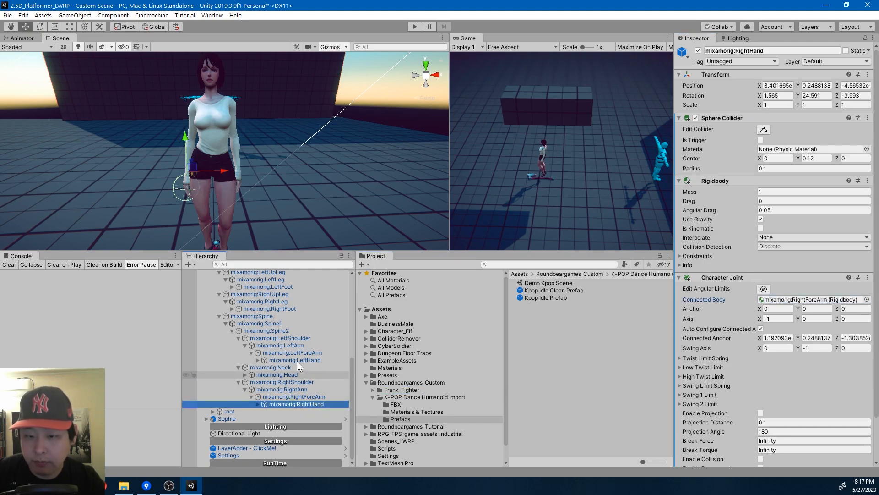
Step: Examine the ragdoll colliders around the torso, arms and hands with mixamorig:Spine selected
{"action": "left_click", "coordinate": [269, 316]}
{"action": "key", "text": "w"}
{"action": "right_click_drag", "start_coordinate": [334, 99], "coordinate": [296, 182]}
{"action": "key", "text": "a"}
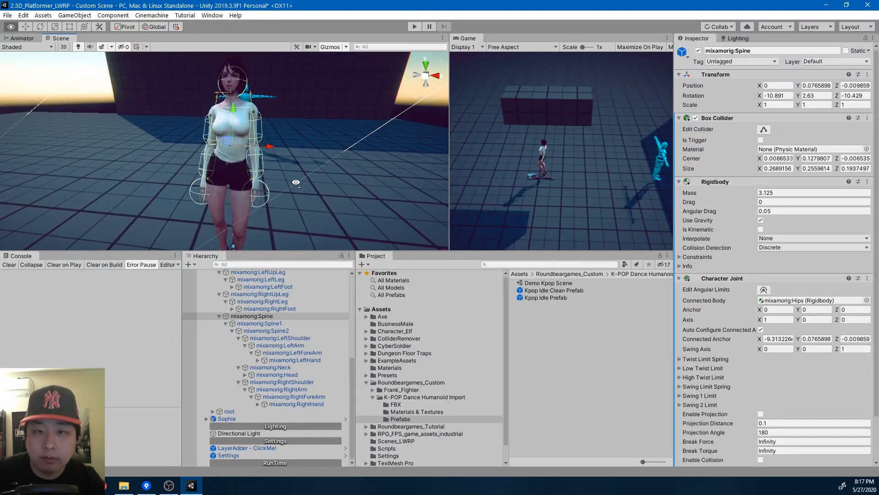
Step: Set the Capsule Collider of mixamorig:LeftLeg to radius 0.1, height 0.34 and center Y 0.23
{"action": "double_click", "coordinate": [268, 280]}
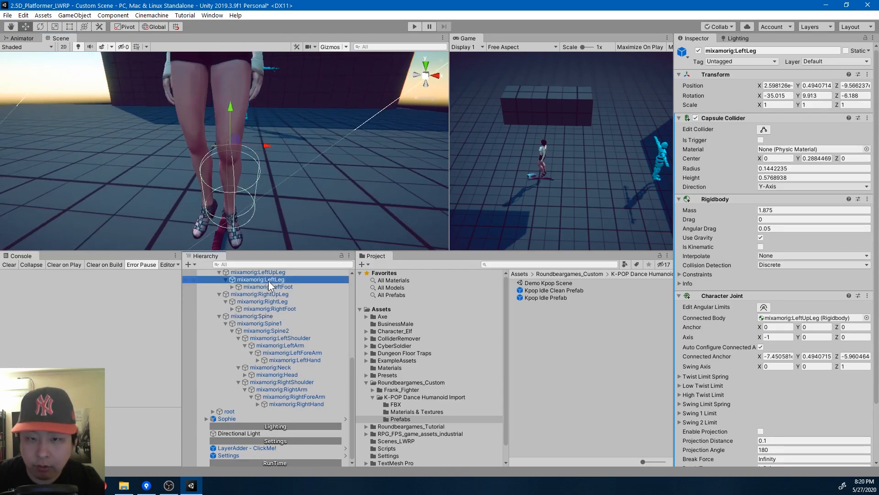
{"action": "right_click_drag", "start_coordinate": [301, 197], "coordinate": [281, 153]}
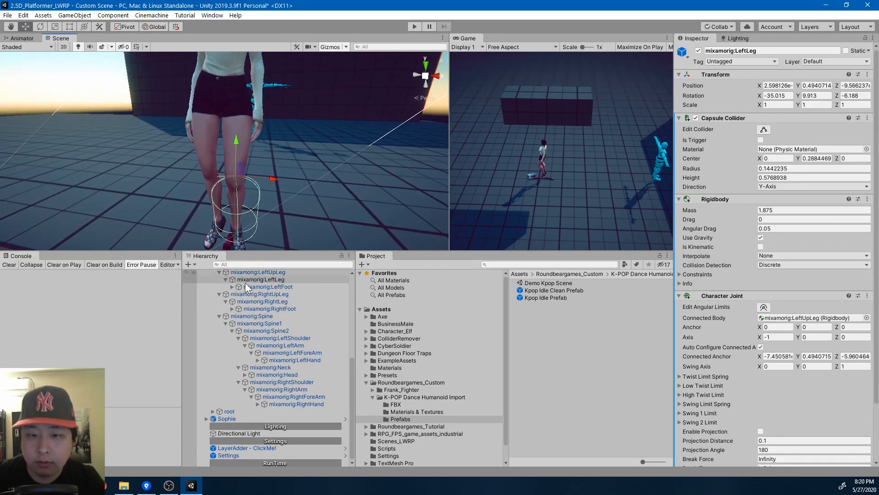
{"action": "left_click", "coordinate": [257, 287]}
{"action": "left_click", "coordinate": [259, 280]}
{"action": "right_click_drag", "start_coordinate": [302, 173], "coordinate": [442, 158]}
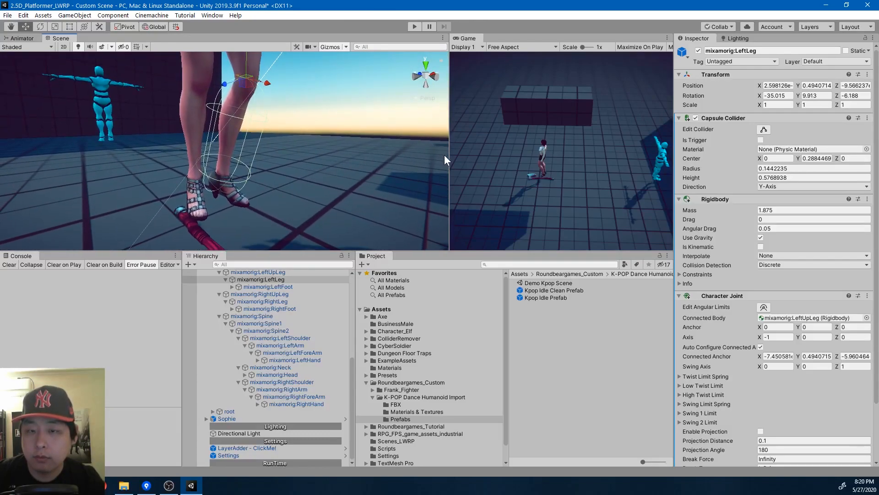
{"action": "left_click_drag", "start_coordinate": [747, 169], "coordinate": [745, 169]}
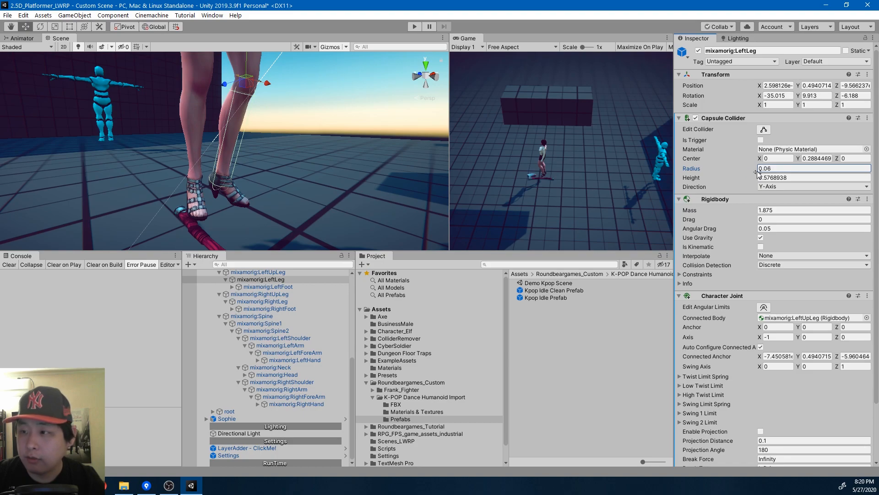
{"action": "type", "text": "8"}
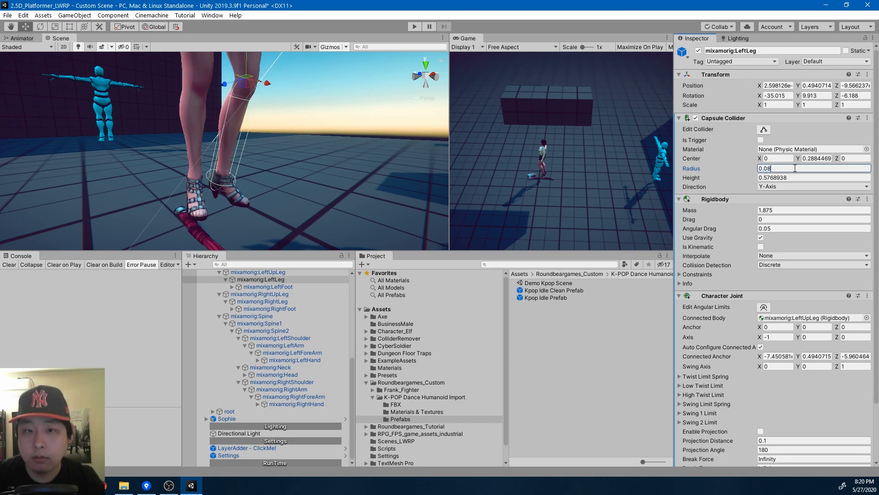
{"action": "key", "text": "BackSpace"}
{"action": "key", "text": "BackSpace"}
{"action": "type", "text": "1"}
{"action": "left_click_drag", "start_coordinate": [754, 178], "coordinate": [750, 180]}
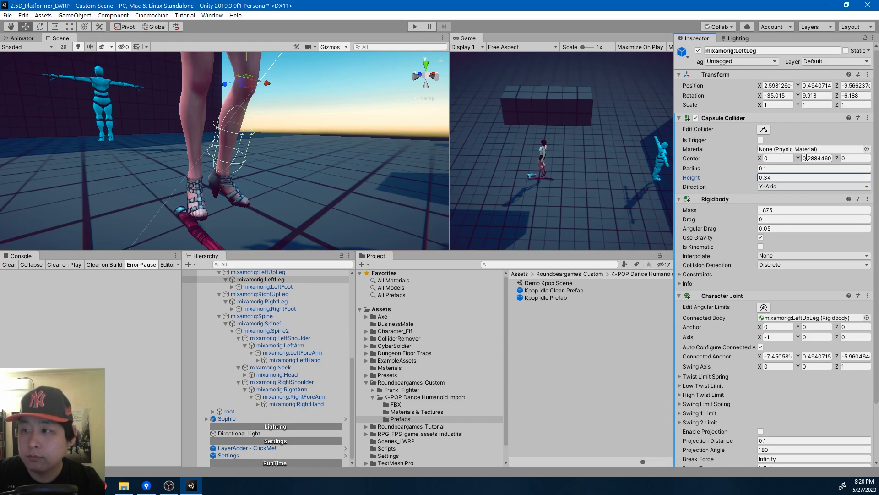
{"action": "type", "text": "0.23"}
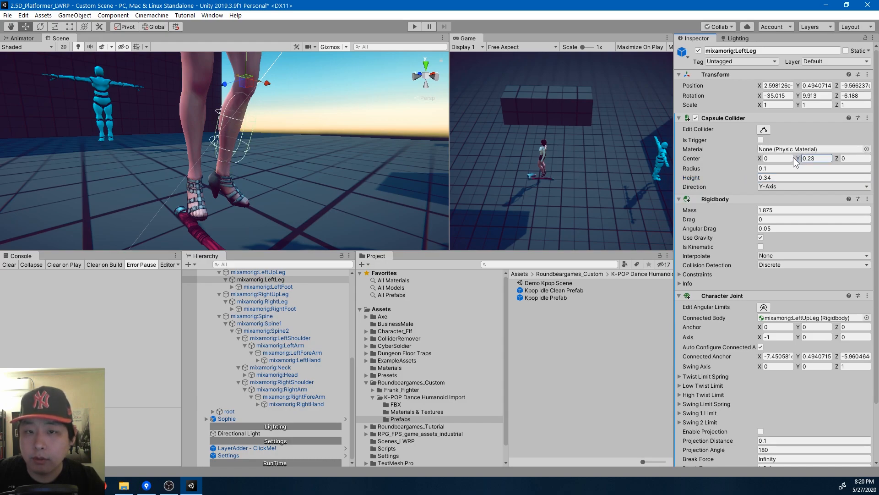
Step: Try a height of 0.5 on the Capsule Collider of mixamorig:LeftUpLeg
{"action": "scroll", "coordinate": [268, 309], "scroll_direction": "up", "scroll_amount": 5}
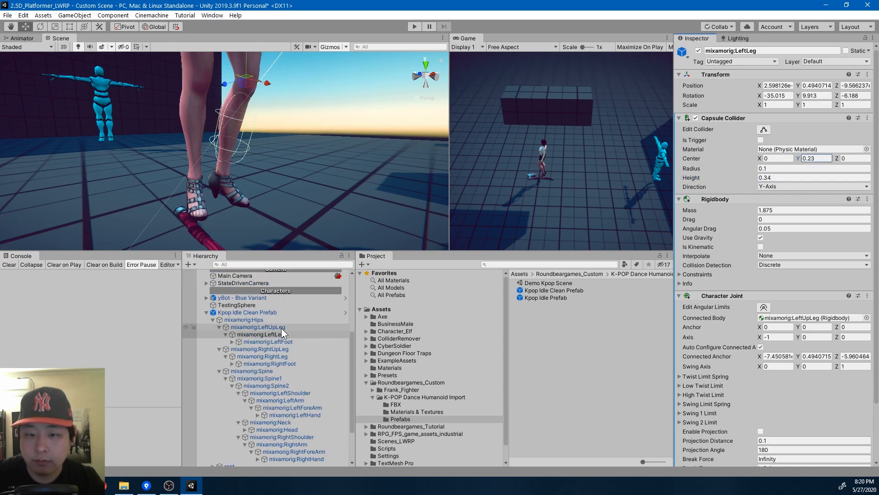
{"action": "left_click", "coordinate": [281, 328]}
{"action": "mouse_move", "coordinate": [338, 156]}
{"action": "right_mouse_down"}
{"action": "mouse_move", "coordinate": [323, 141]}
{"action": "mouse_move", "coordinate": [221, 134]}
{"action": "mouse_move", "coordinate": [194, 140]}
{"action": "mouse_move", "coordinate": [352, 158]}
{"action": "mouse_move", "coordinate": [344, 141]}
{"action": "mouse_move", "coordinate": [81, 162]}
{"action": "mouse_move", "coordinate": [340, 164]}
{"action": "mouse_move", "coordinate": [337, 153]}
{"action": "right_mouse_up"}
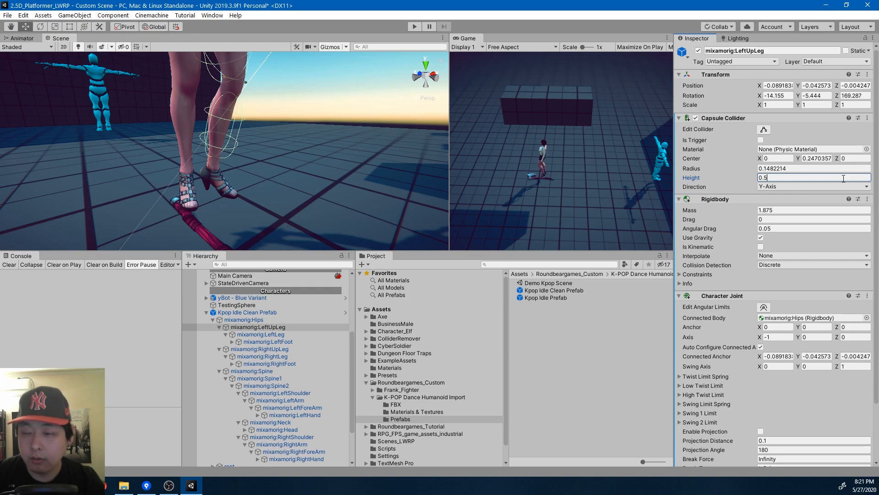
Step: Fine-tune the Capsule Collider height of mixamorig:LeftLeg to about 0.37, comparing it with the upper leg's collider
{"action": "left_click", "coordinate": [280, 333]}
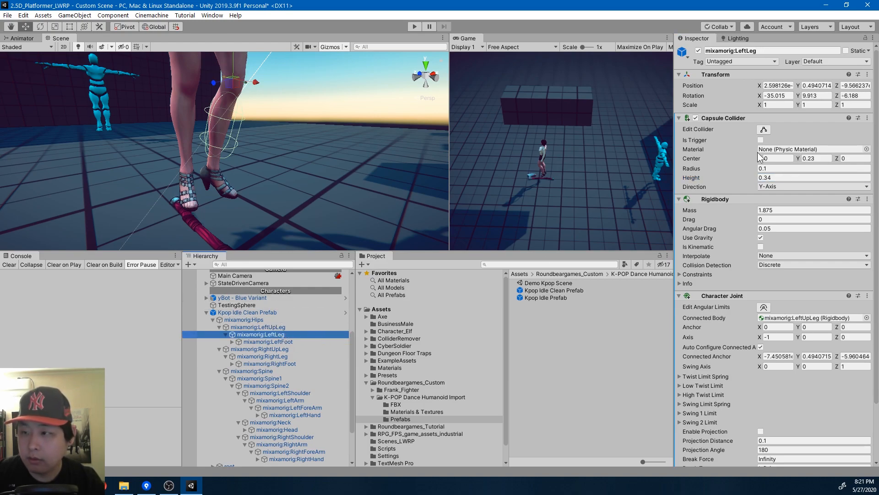
{"action": "left_click_drag", "start_coordinate": [765, 178], "coordinate": [793, 183]}
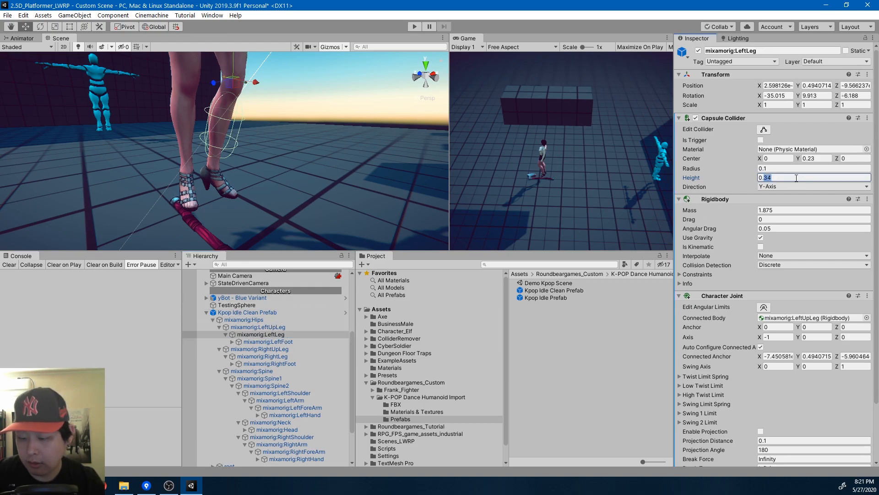
{"action": "type", "text": "4"}
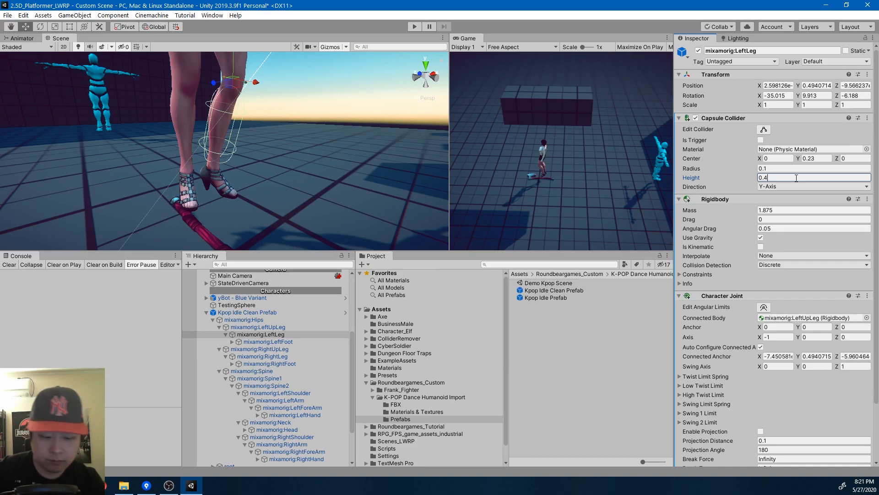
{"action": "type", "text": "35"}
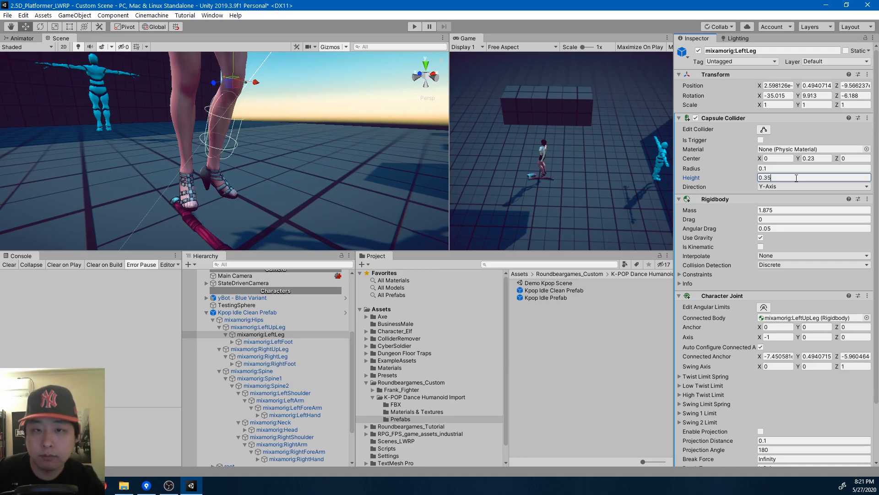
{"action": "left_click", "coordinate": [264, 327]}
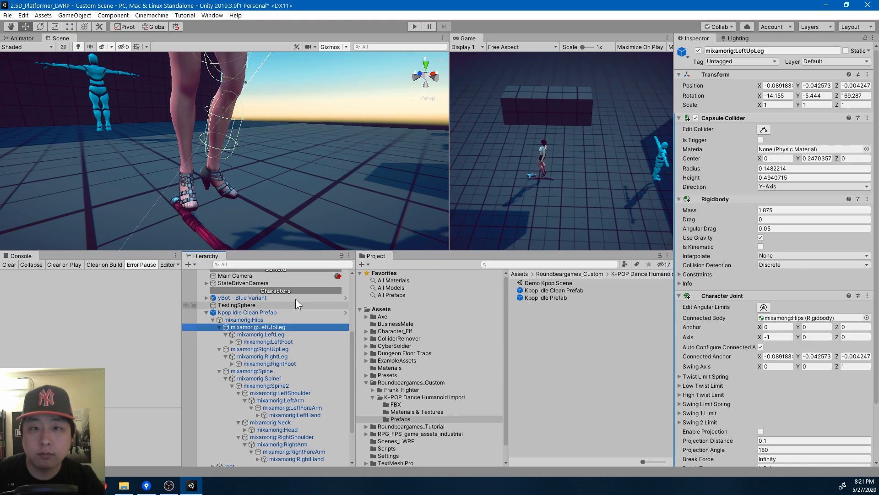
{"action": "left_click", "coordinate": [293, 333]}
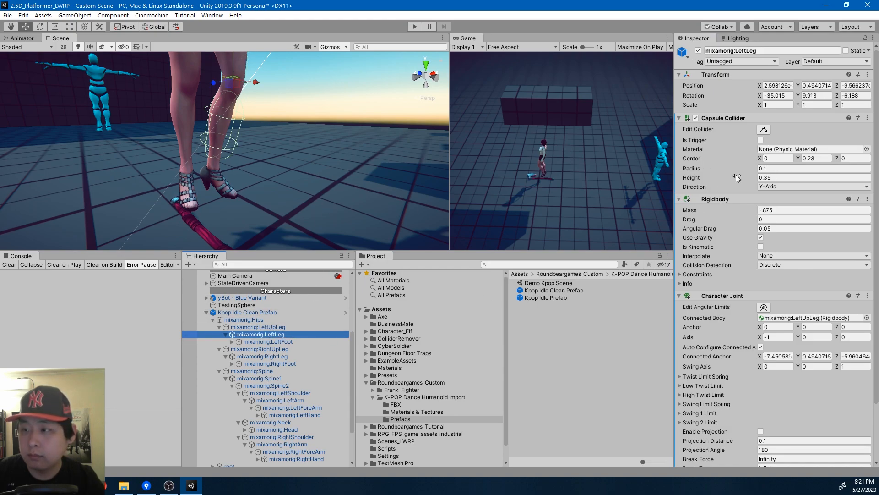
{"action": "left_click", "coordinate": [786, 178]}
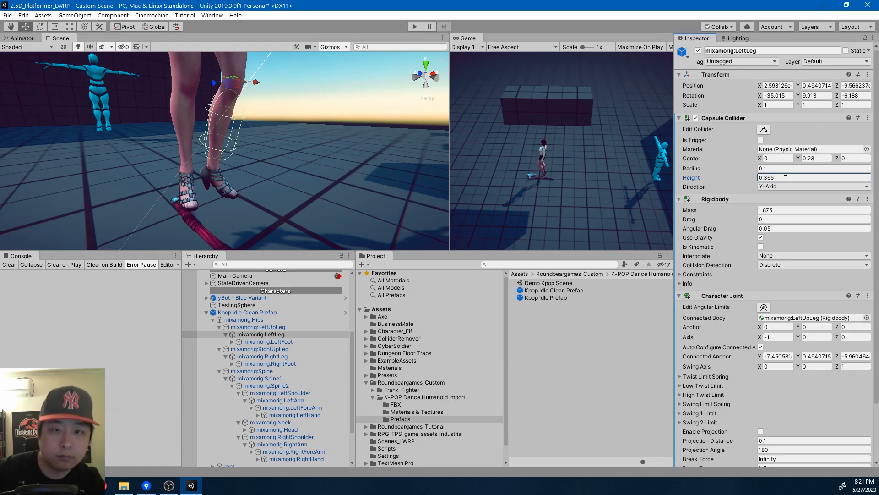
{"action": "type", "text": "0.36"}
{"action": "key", "text": "BackSpace"}
{"action": "type", "text": "7"}
Step: Add a Capsule Collider component to mixamorig:LeftFoot
{"action": "left_click", "coordinate": [259, 327]}
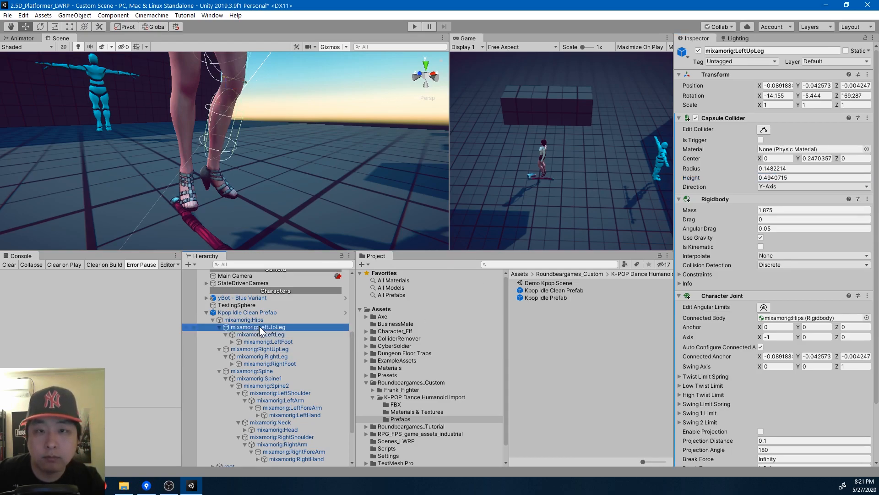
{"action": "left_click_drag", "start_coordinate": [293, 215], "coordinate": [49, 172], "text": "alt"}
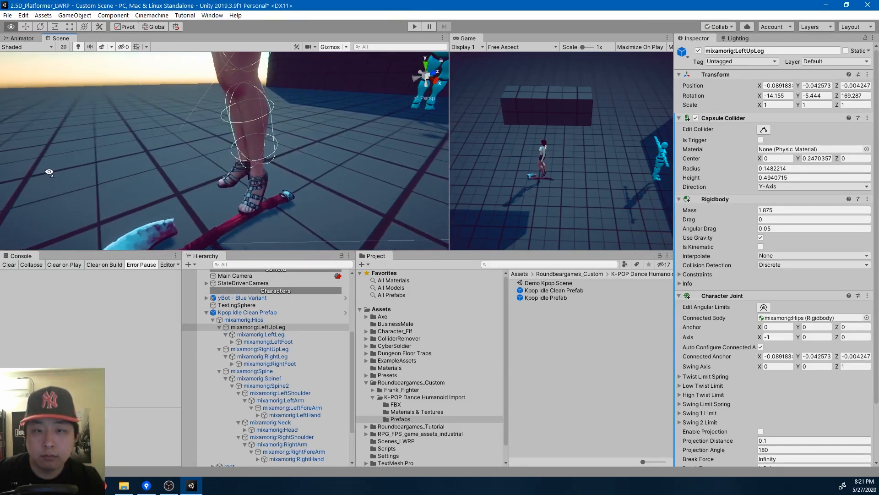
{"action": "left_click", "coordinate": [292, 342]}
{"action": "left_click", "coordinate": [744, 125]}
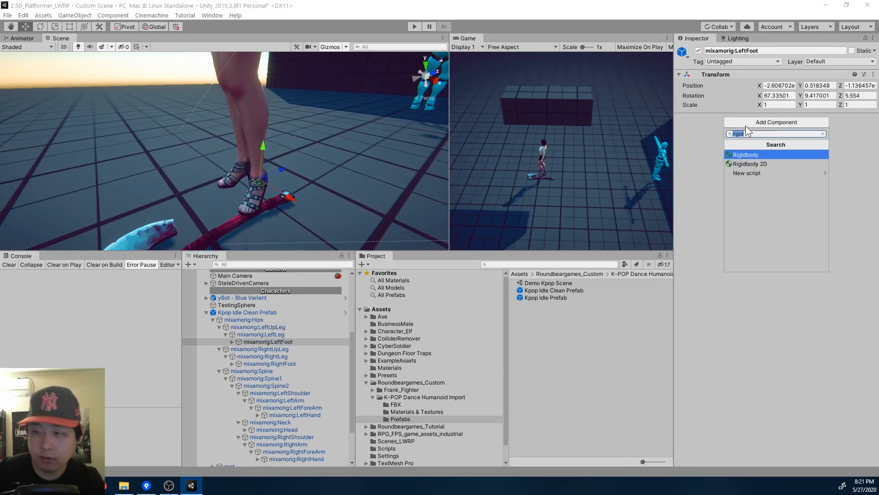
{"action": "type", "text": "capsule"}
{"action": "key", "text": "Return"}
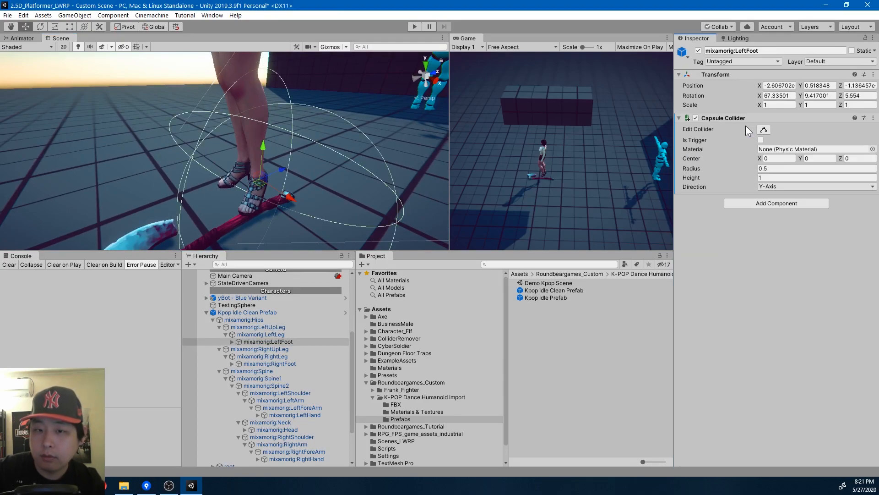
Step: Set the Capsule Collider of mixamorig:LeftFoot to radius 0.09, height 0.35 and center Y 0.06
{"action": "mouse_move", "coordinate": [735, 177]}
{"action": "left_mouse_down"}
{"action": "mouse_move", "coordinate": [750, 169]}
{"action": "mouse_move", "coordinate": [742, 169]}
{"action": "left_mouse_up"}
{"action": "left_click", "coordinate": [752, 179]}
{"action": "right_click_drag", "start_coordinate": [289, 147], "coordinate": [283, 128]}
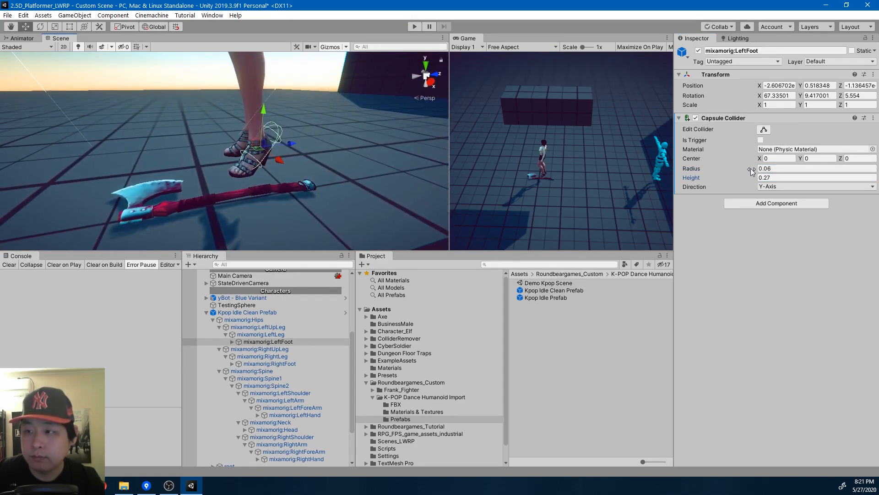
{"action": "left_click_drag", "start_coordinate": [753, 171], "coordinate": [757, 171]}
{"action": "left_click", "coordinate": [767, 179]}
{"action": "type", "text": "3"}
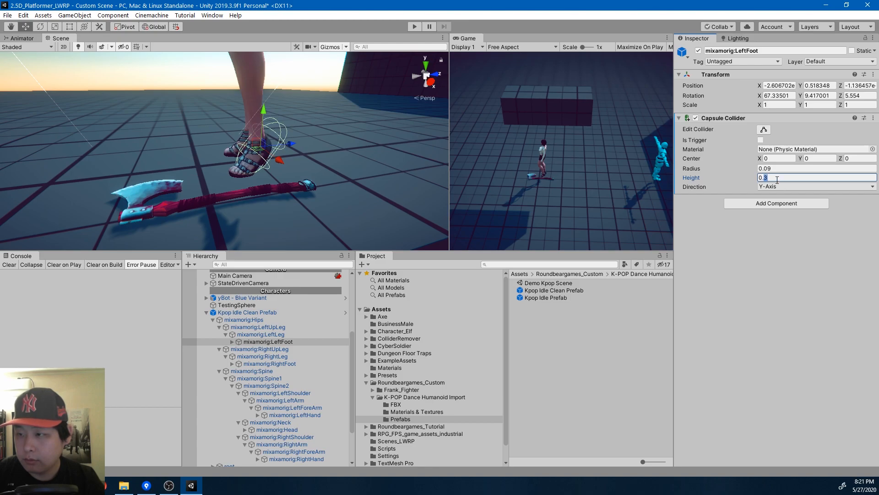
{"action": "key", "text": "BackSpace"}
{"action": "type", "text": "4"}
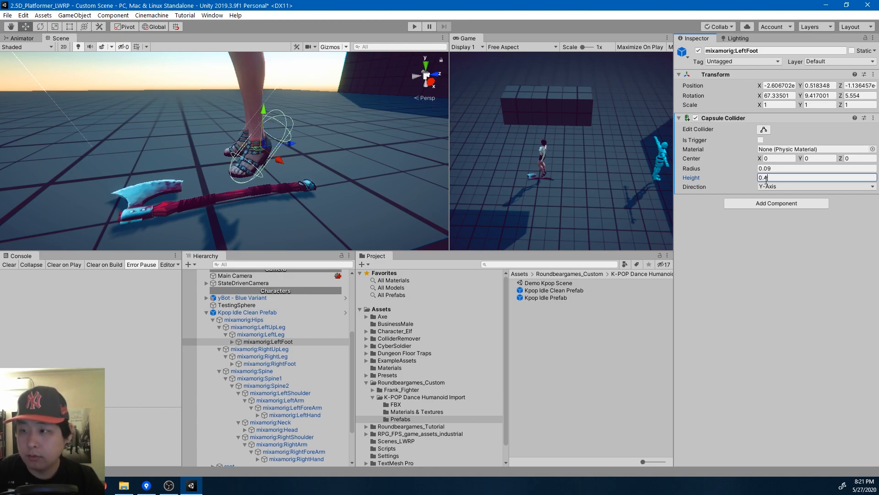
{"action": "key", "text": "BackSpace"}
{"action": "type", "text": "1"}
{"action": "key", "text": "BackSpace"}
{"action": "type", "text": "35"}
{"action": "left_click_drag", "start_coordinate": [801, 159], "coordinate": [805, 162]}
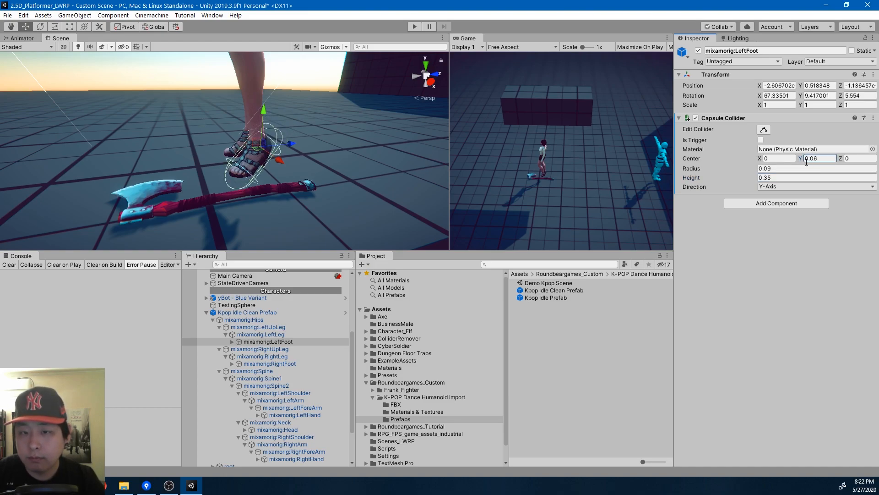
Step: Copy the Capsule Collider values of mixamorig:LeftLeg onto the existing Capsule Collider of mixamorig:RightLeg
{"action": "left_click", "coordinate": [287, 335]}
{"action": "left_click", "coordinate": [285, 328]}
{"action": "left_click_drag", "start_coordinate": [266, 169], "coordinate": [357, 164], "text": "alt"}
{"action": "left_click", "coordinate": [277, 335]}
{"action": "left_click", "coordinate": [287, 341]}
{"action": "left_click", "coordinate": [289, 334]}
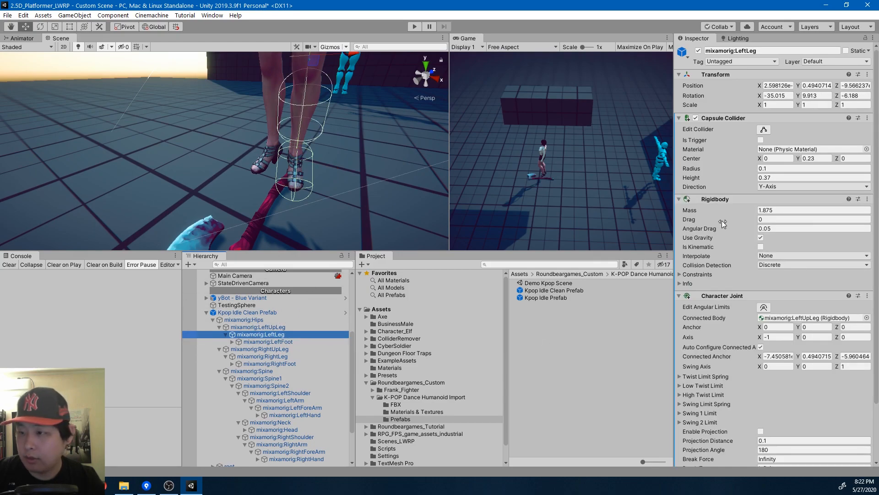
{"action": "right_click", "coordinate": [732, 119]}
{"action": "left_click", "coordinate": [765, 197]}
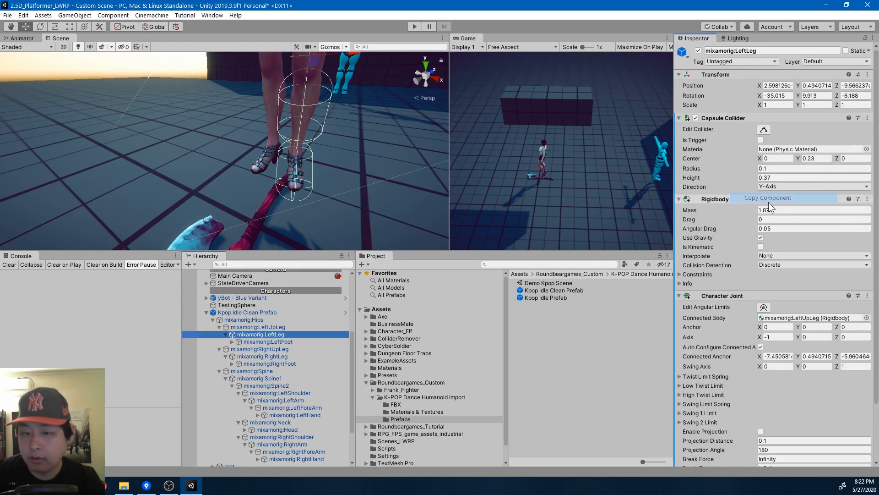
{"action": "left_click", "coordinate": [273, 356]}
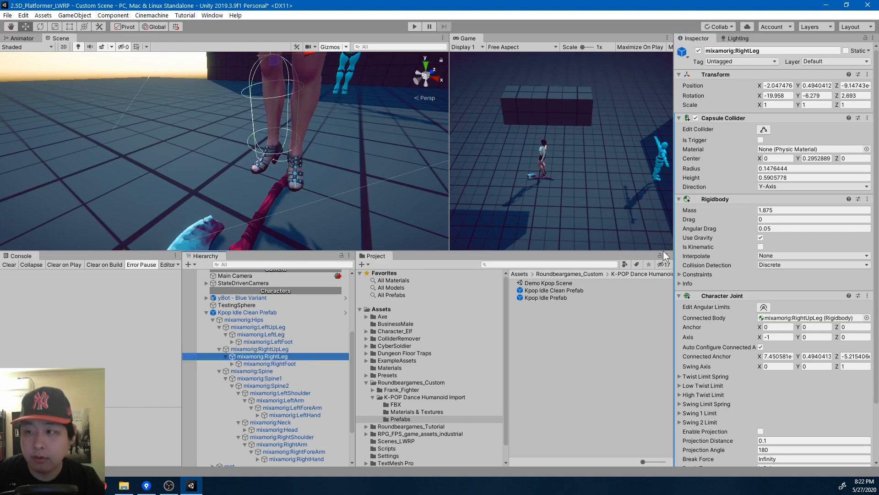
{"action": "right_click", "coordinate": [731, 118]}
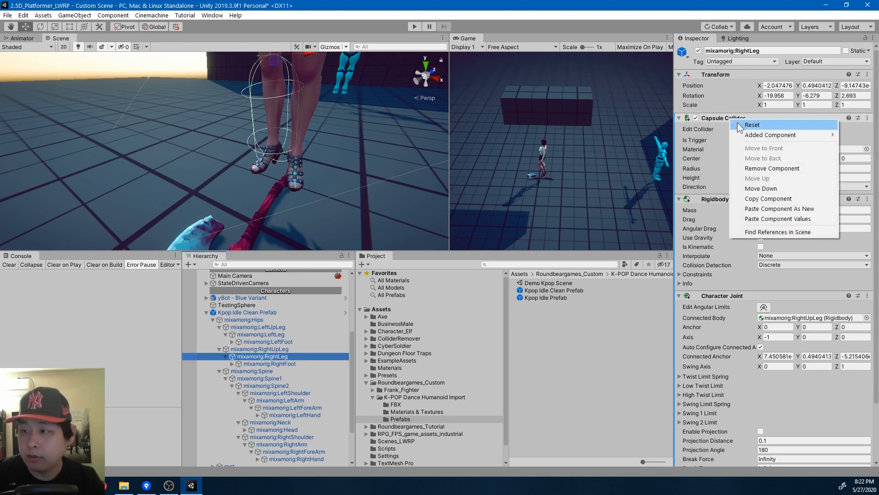
{"action": "left_click", "coordinate": [795, 218]}
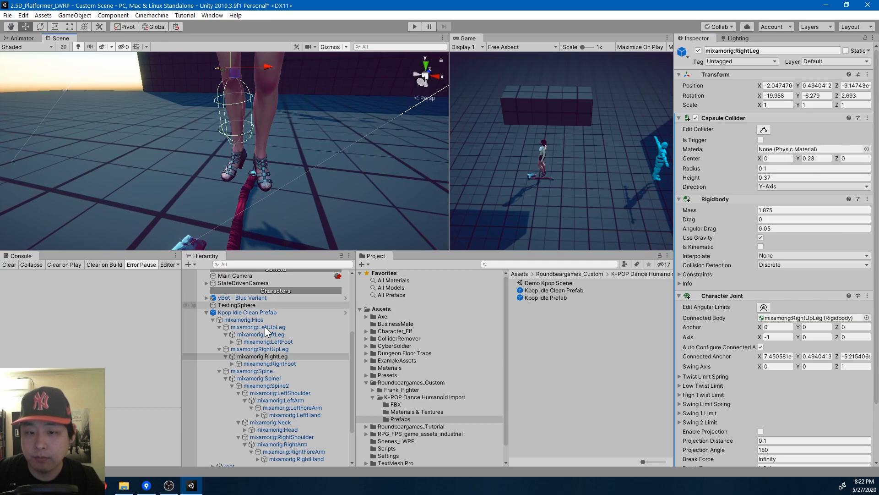
Step: Add a Rigidbody component to mixamorig:LeftFoot
{"action": "left_click", "coordinate": [276, 349]}
{"action": "left_click", "coordinate": [280, 341]}
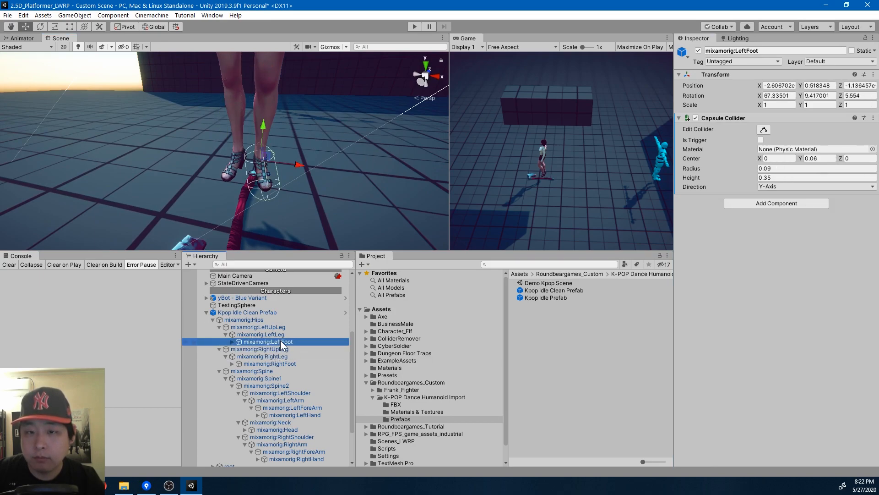
{"action": "left_click", "coordinate": [743, 203]}
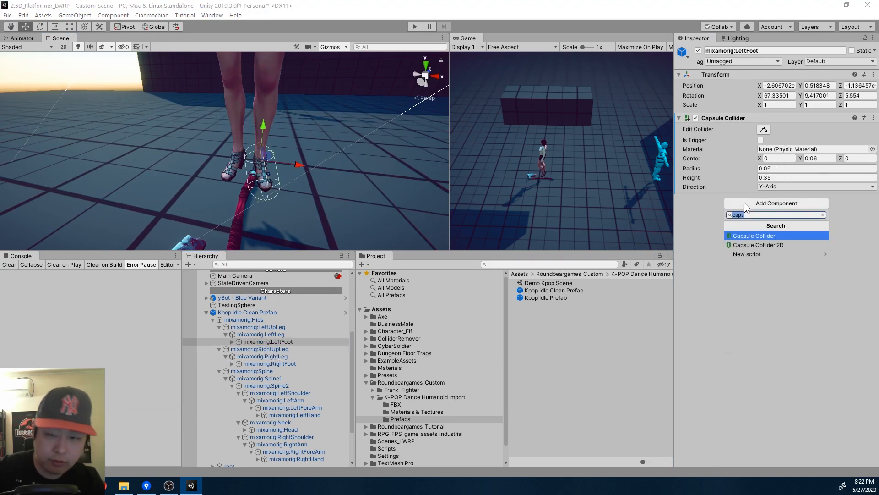
{"action": "type", "text": "rigid"}
{"action": "key", "text": "Return"}
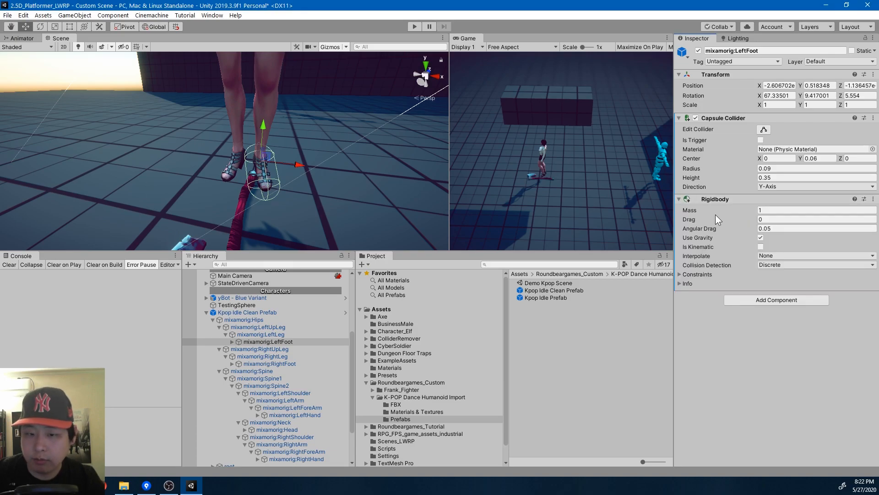
Step: Copy the Character Joint of mixamorig:LeftLeg and paste it as a new component on mixamorig:LeftFoot
{"action": "left_click", "coordinate": [295, 335]}
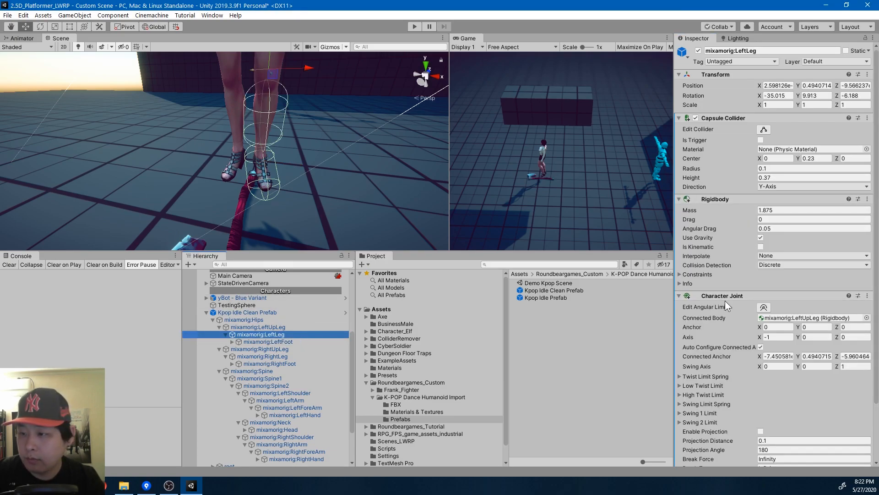
{"action": "right_click", "coordinate": [726, 298]}
{"action": "left_click", "coordinate": [776, 375]}
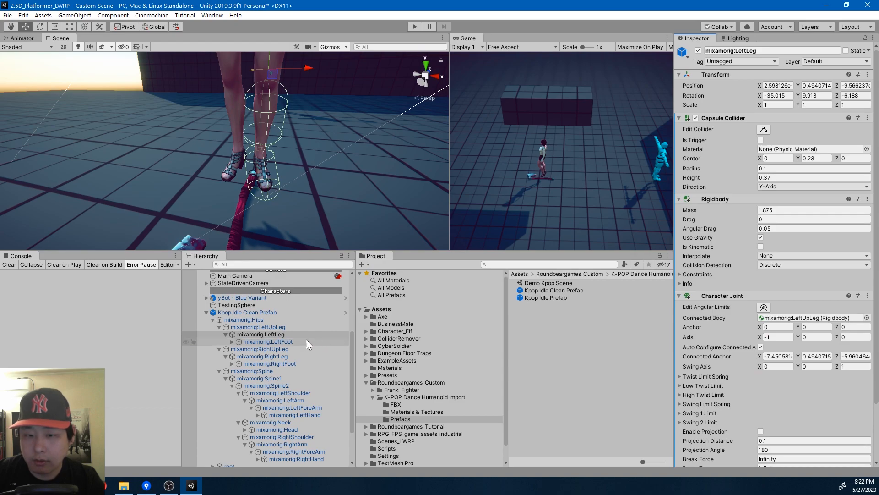
{"action": "left_click", "coordinate": [292, 342]}
{"action": "right_click", "coordinate": [728, 117]}
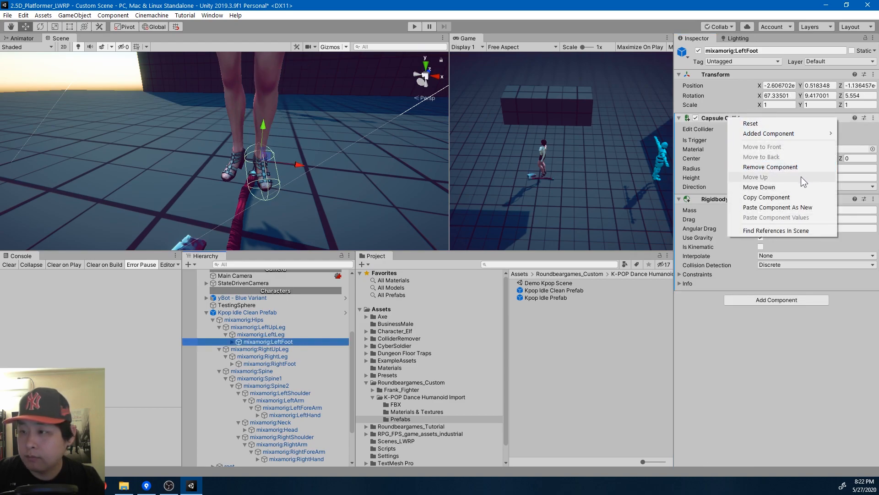
{"action": "left_click", "coordinate": [801, 207]}
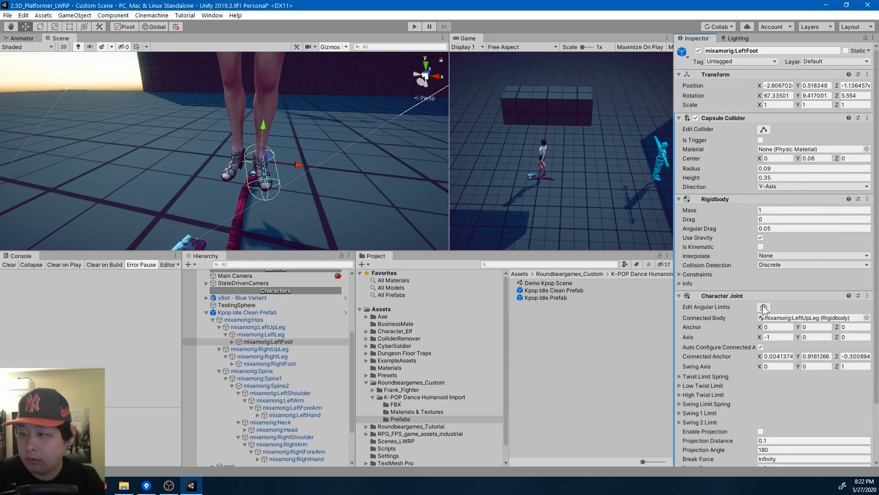
Step: Set the connected body of the Character Joint on mixamorig:LeftFoot to mixamorig:LeftLeg and check the link
{"action": "left_click_drag", "start_coordinate": [268, 334], "coordinate": [801, 322]}
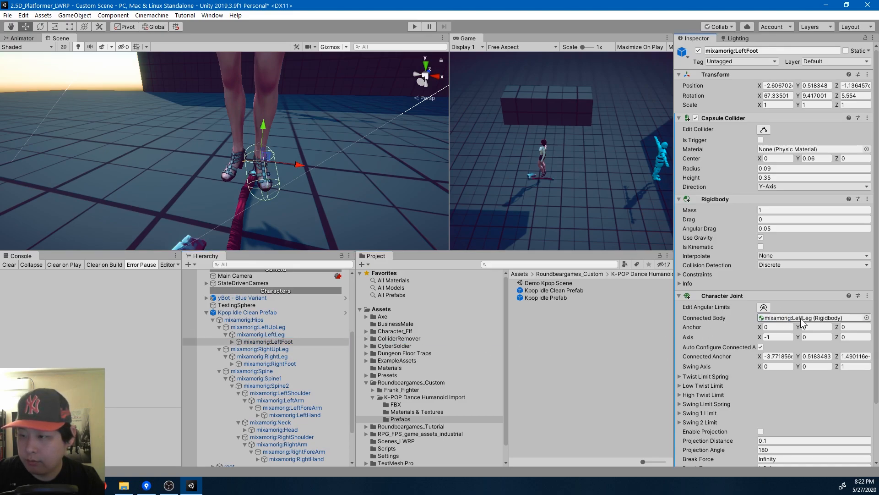
{"action": "left_click", "coordinate": [288, 342]}
{"action": "left_click", "coordinate": [797, 319]}
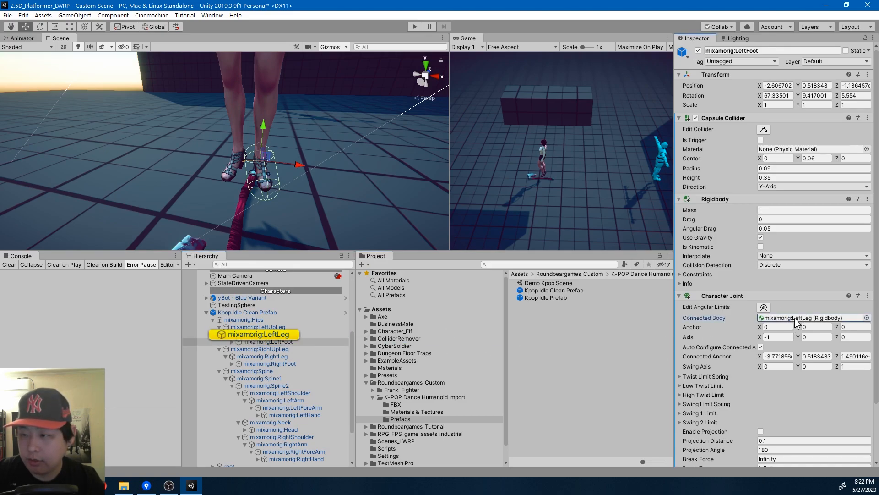
{"action": "left_click", "coordinate": [272, 334]}
{"action": "left_click_drag", "start_coordinate": [305, 183], "coordinate": [351, 173], "text": "alt"}
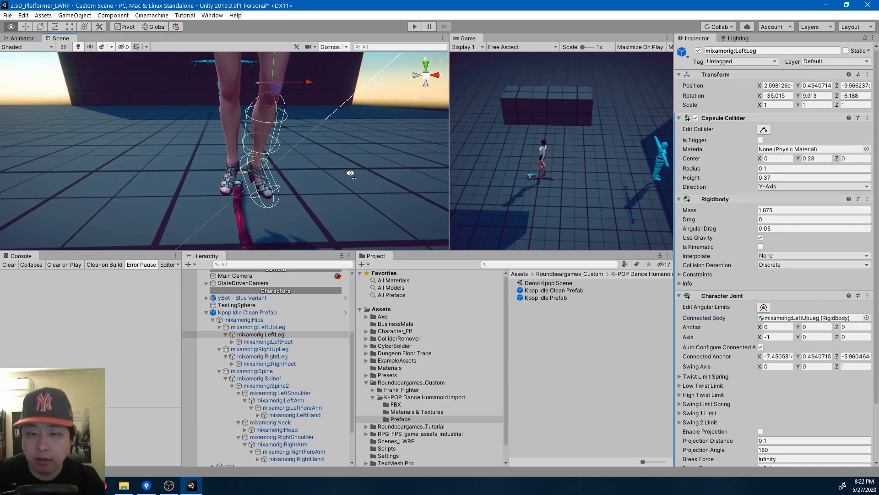
Step: Paste a copy of mixamorig:LeftFoot's Capsule Collider as a new component on mixamorig:RightFoot and add a Rigidbody there
{"action": "left_click", "coordinate": [284, 358]}
{"action": "left_click", "coordinate": [288, 362]}
{"action": "left_click", "coordinate": [289, 341]}
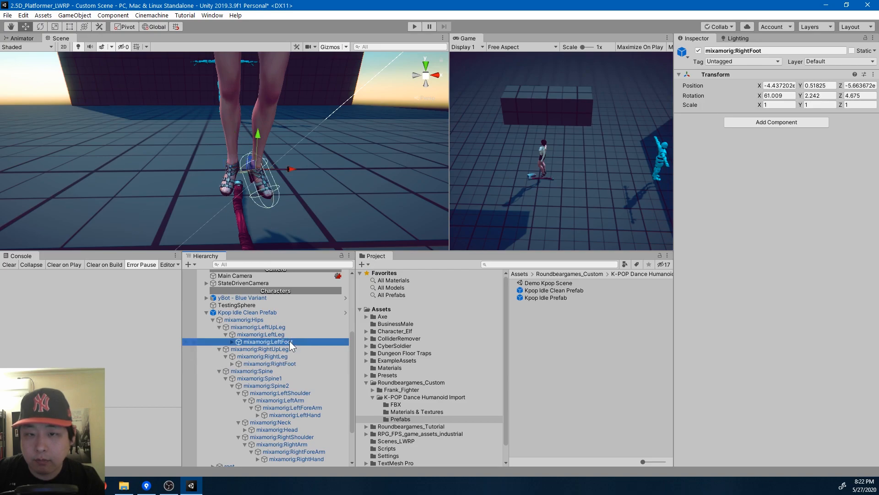
{"action": "right_click", "coordinate": [727, 117]}
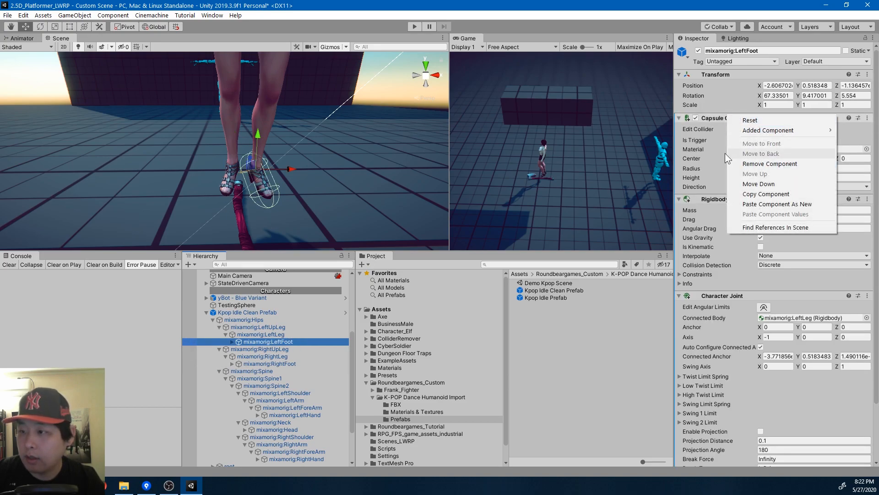
{"action": "left_click", "coordinate": [765, 194]}
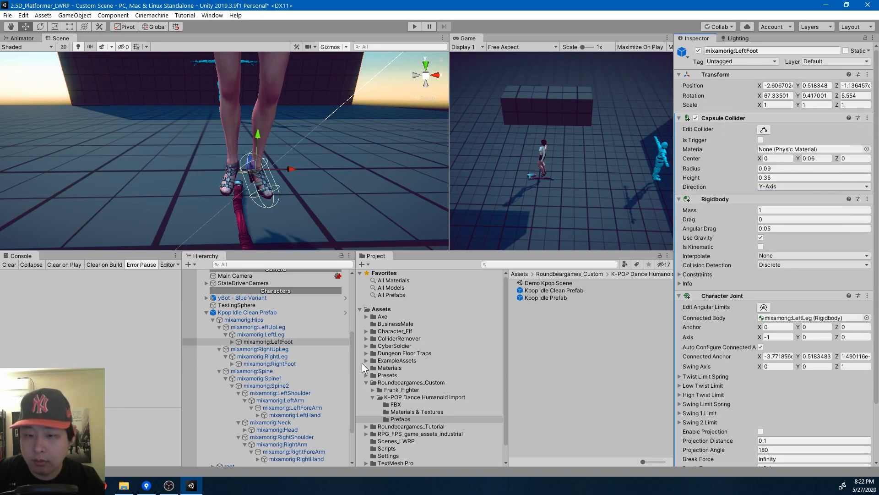
{"action": "left_click", "coordinate": [291, 364]}
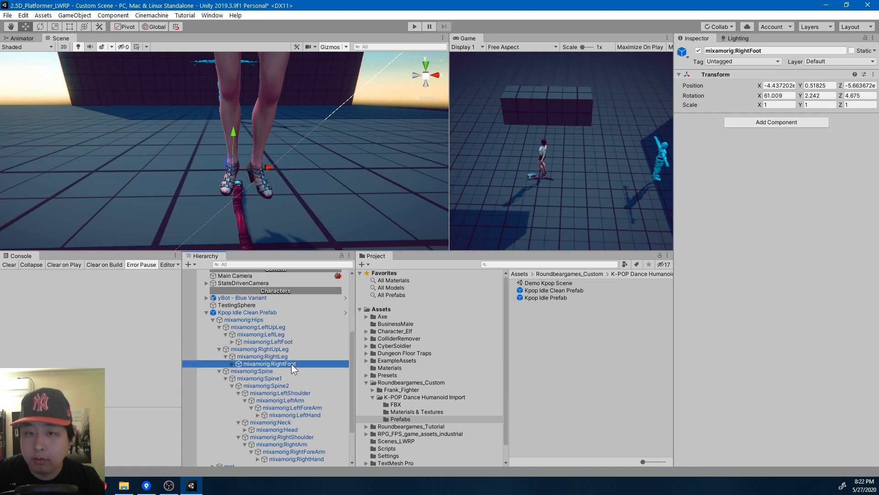
{"action": "right_click", "coordinate": [722, 73]}
{"action": "left_click", "coordinate": [782, 124]}
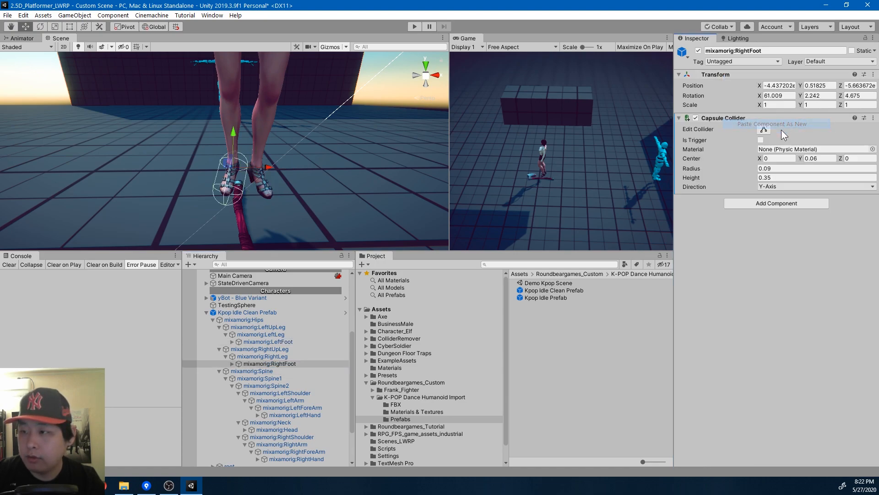
{"action": "left_click", "coordinate": [765, 204]}
{"action": "key", "text": "Return"}
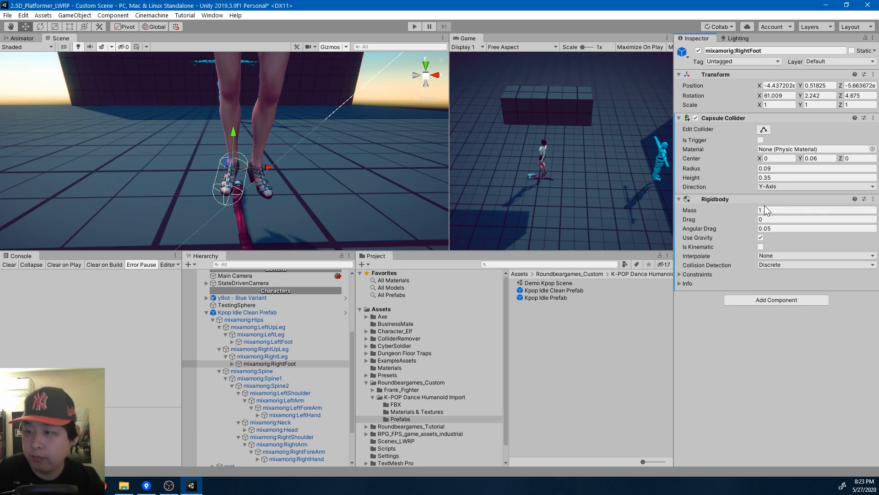
Step: Copy the Character Joint of mixamorig:RightLeg and paste it as a new component on mixamorig:RightFoot
{"action": "left_click", "coordinate": [273, 356]}
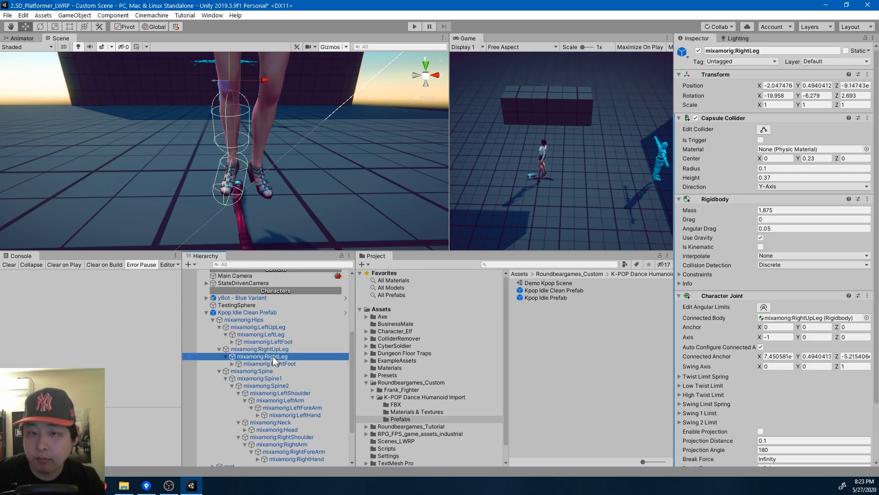
{"action": "right_click", "coordinate": [728, 297]}
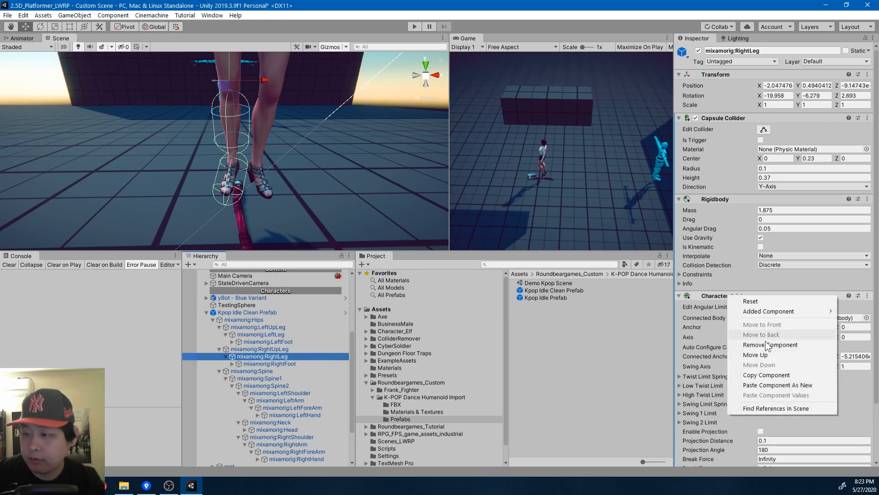
{"action": "left_click", "coordinate": [754, 372]}
{"action": "left_click", "coordinate": [277, 365]}
{"action": "right_click", "coordinate": [724, 119]}
{"action": "left_click", "coordinate": [774, 211]}
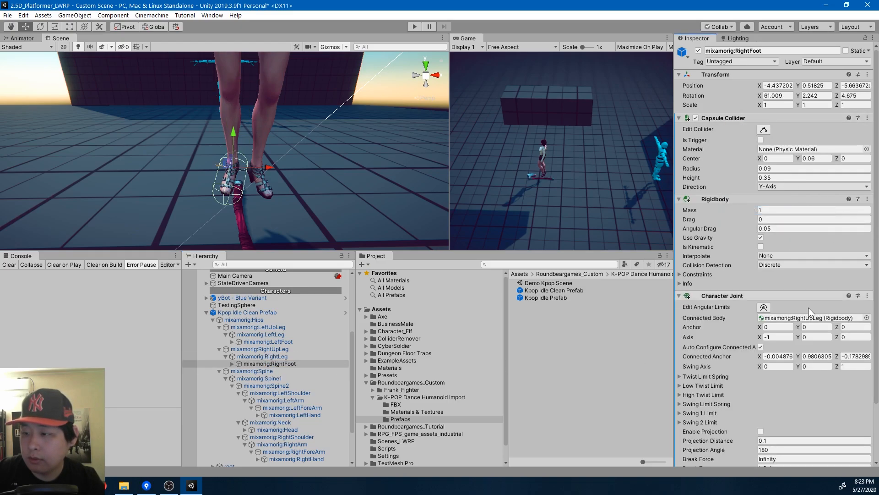
Step: Set the connected body of the Character Joint on mixamorig:RightFoot to mixamorig:RightLeg and check the link
{"action": "left_click_drag", "start_coordinate": [271, 358], "coordinate": [785, 320]}
{"action": "left_click", "coordinate": [786, 321]}
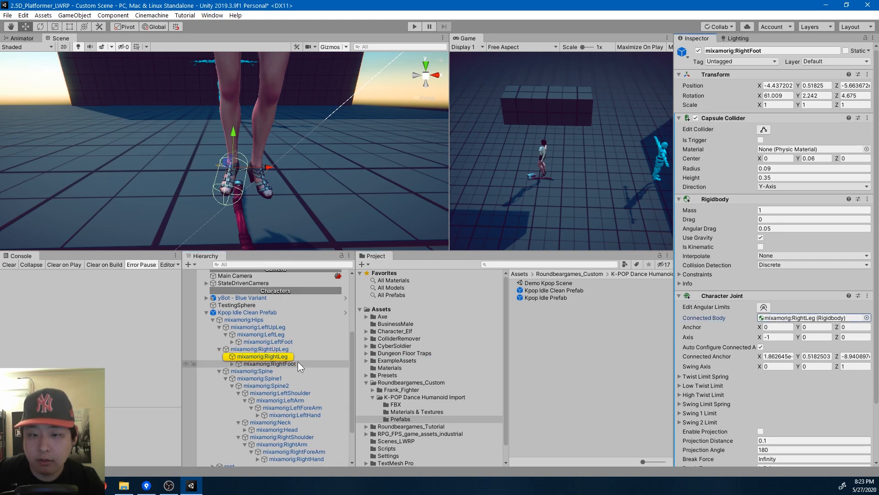
{"action": "left_click", "coordinate": [274, 357]}
Step: Collapse Kpop Idle Clean Prefab in the hierarchy and make it a child of the Sophie object
{"action": "left_click", "coordinate": [252, 314]}
{"action": "right_click_drag", "start_coordinate": [307, 172], "coordinate": [363, 208]}
{"action": "key", "text": "a"}
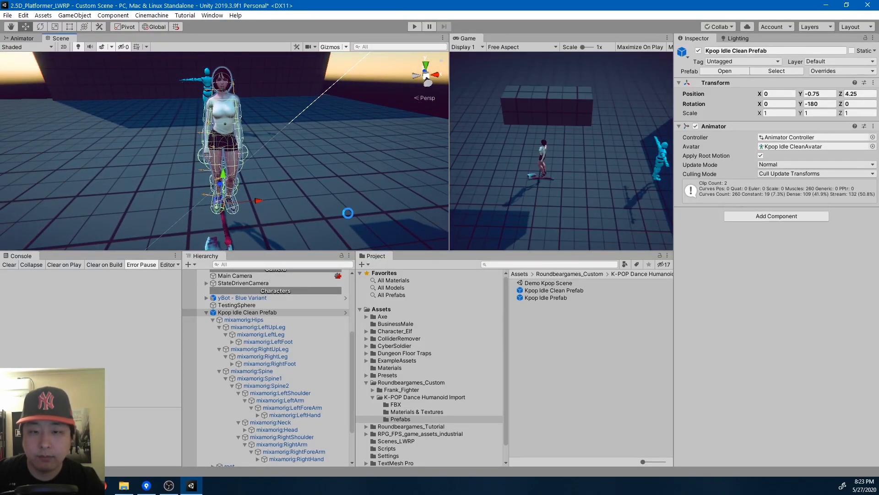
{"action": "left_click", "coordinate": [206, 312]}
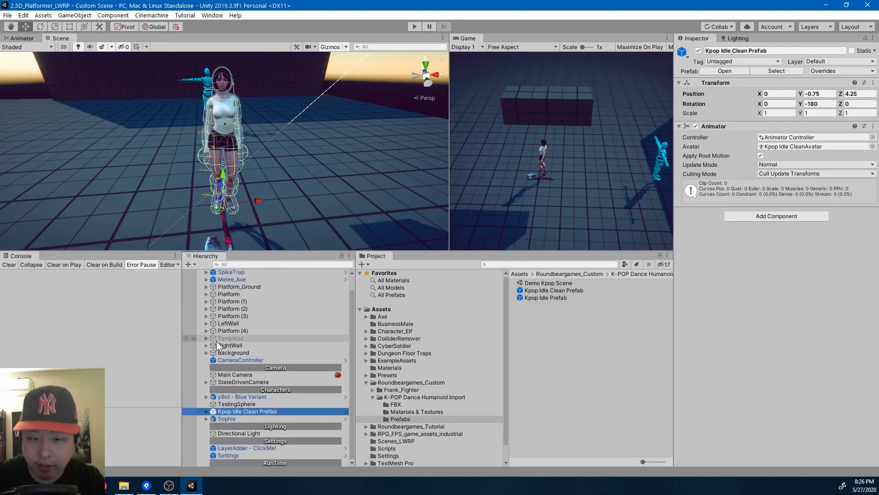
{"action": "left_click_drag", "start_coordinate": [244, 411], "coordinate": [233, 419]}
{"action": "left_click", "coordinate": [230, 402]}
{"action": "right_click_drag", "start_coordinate": [316, 197], "coordinate": [404, 193]}
{"action": "key", "text": "a"}
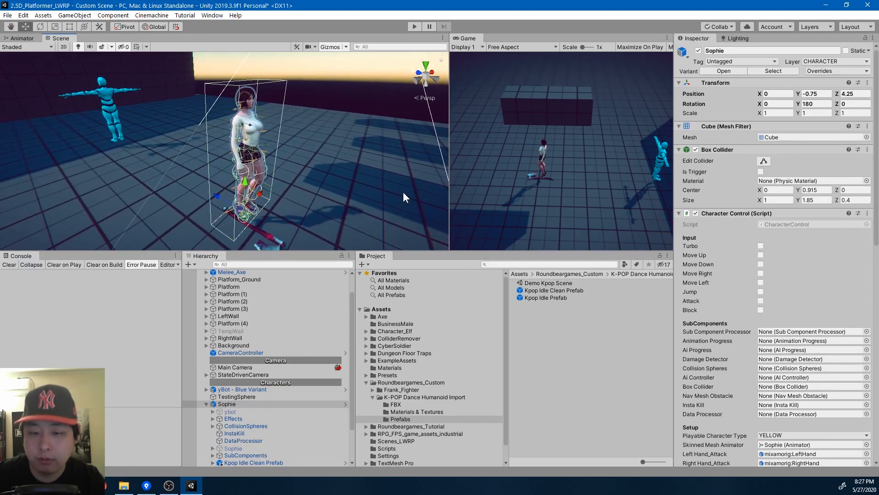
Step: Rename the Sophie object to K-pop Character
{"action": "left_click", "coordinate": [232, 404]}
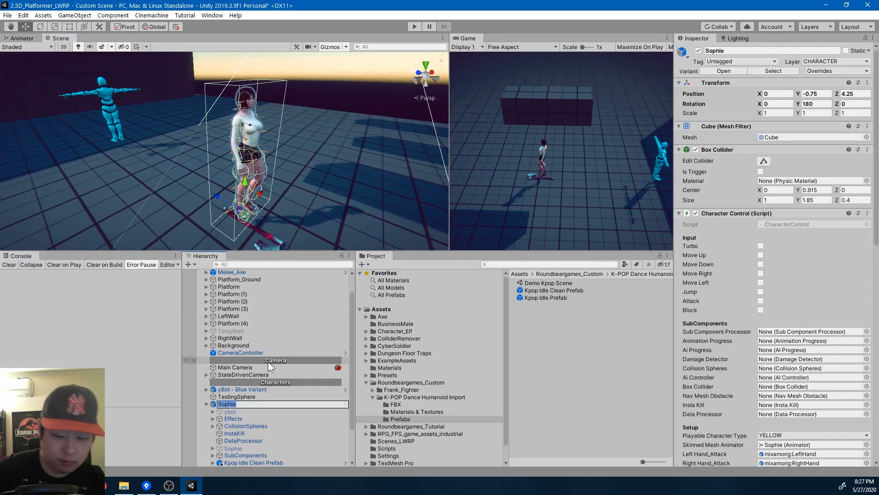
{"action": "type", "text": "K-pop"}
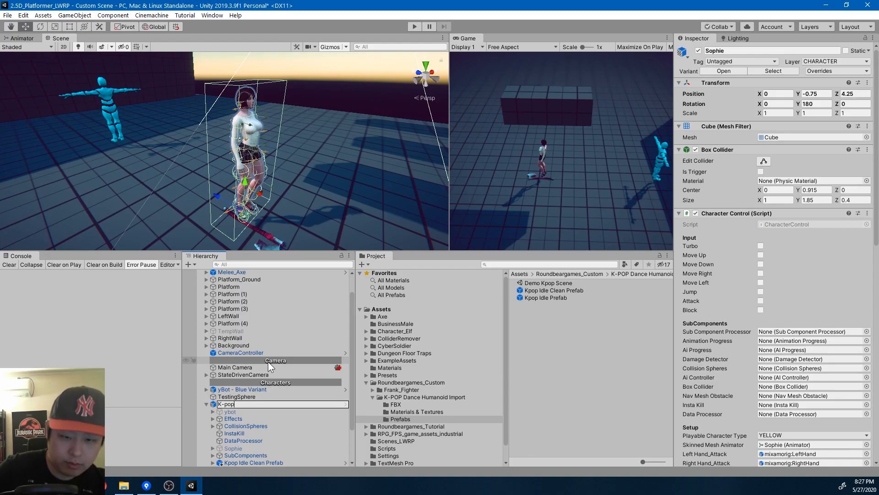
{"action": "type", "text": " Character"}
{"action": "key", "text": "Return"}
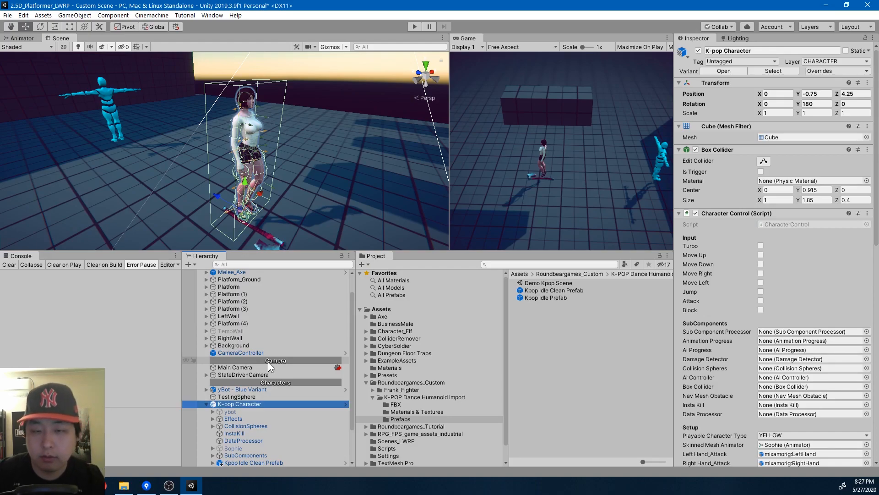
Step: Rename the K-pop Character object in the hierarchy to Kpop Character
{"action": "scroll", "coordinate": [268, 367], "scroll_direction": "down", "scroll_amount": 2}
{"action": "left_click", "coordinate": [256, 435]}
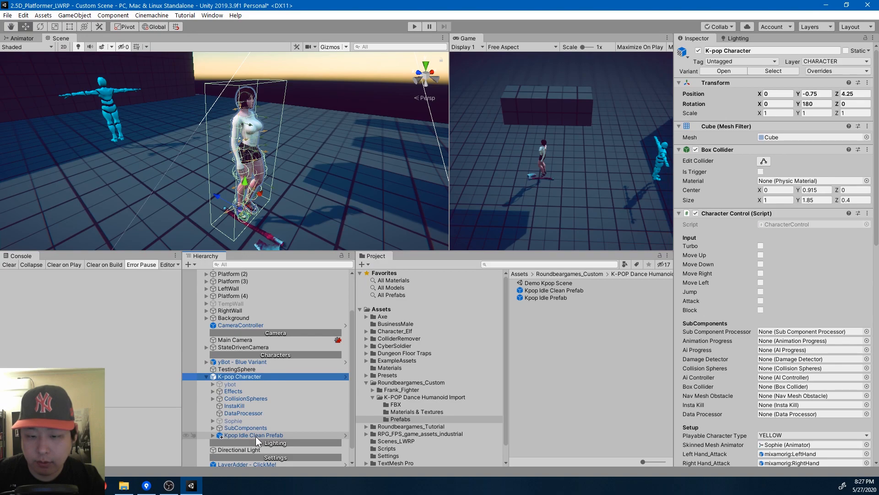
{"action": "left_click", "coordinate": [255, 377]}
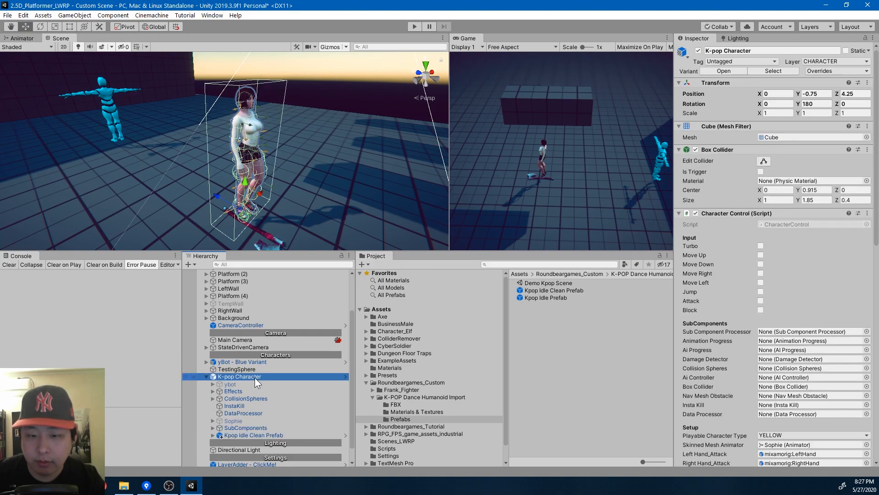
{"action": "left_click", "coordinate": [232, 377]}
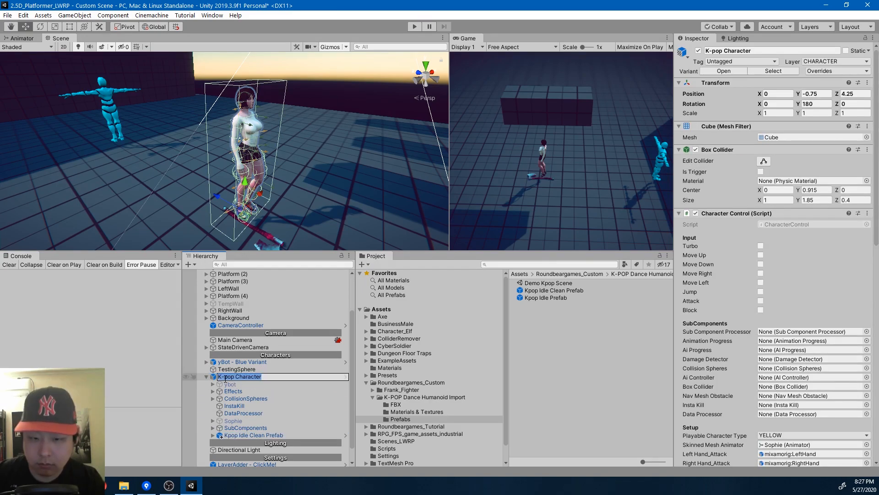
{"action": "key", "text": "BackSpace"}
{"action": "key", "text": "Return"}
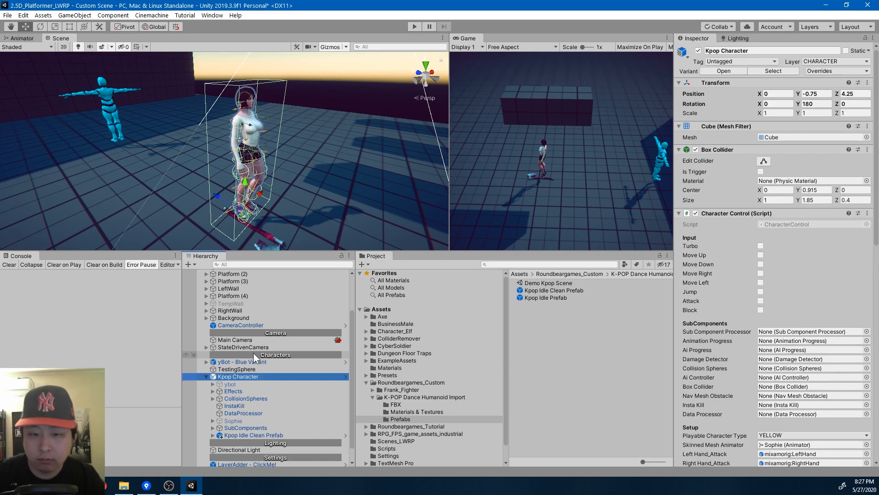
Step: Set the Skinned Mesh Animator in Kpop Character's Character Control script to Kpop Idle Clean Prefab
{"action": "scroll", "coordinate": [769, 353], "scroll_direction": "down", "scroll_amount": 5}
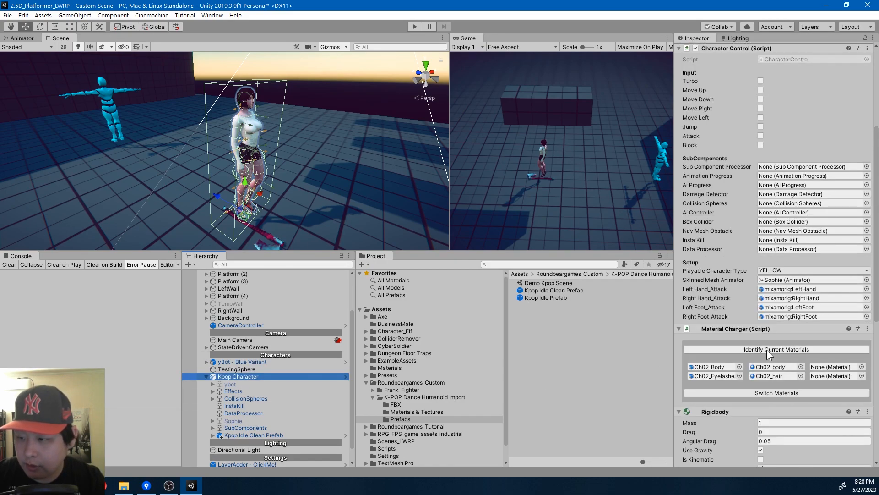
{"action": "left_click", "coordinate": [776, 281]}
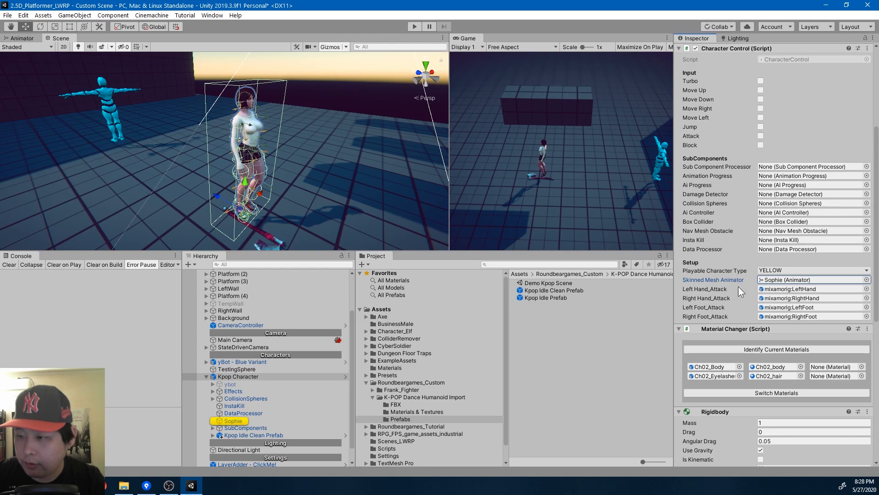
{"action": "left_click_drag", "start_coordinate": [258, 435], "coordinate": [777, 283]}
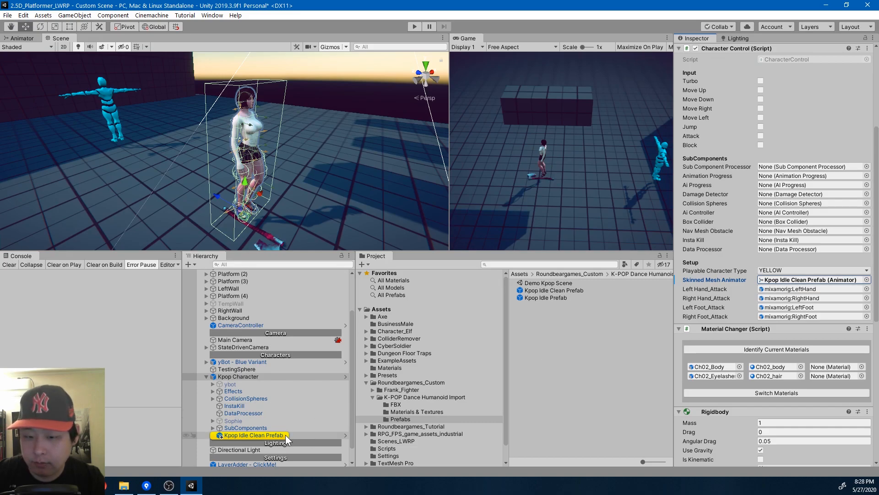
Step: Turn off Apply Root Motion on Kpop Idle Clean Prefab's Animator and save the scene
{"action": "left_click", "coordinate": [285, 435]}
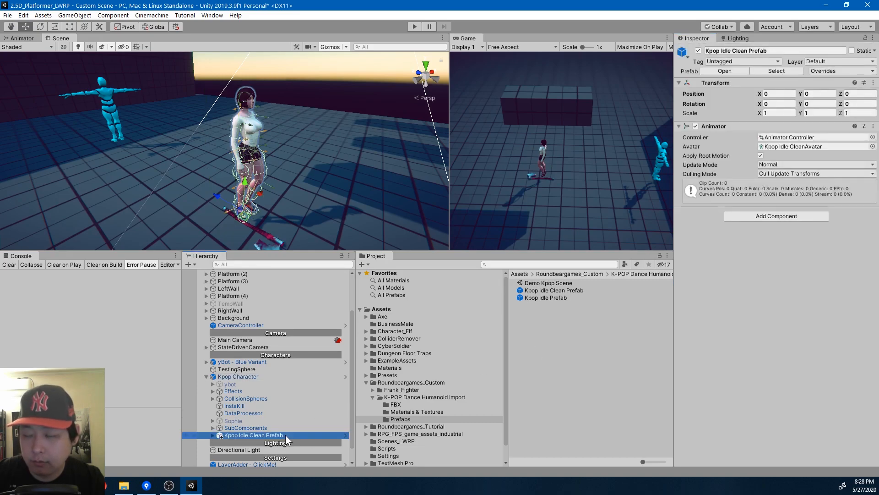
{"action": "left_click", "coordinate": [761, 156]}
{"action": "left_click", "coordinate": [249, 377]}
{"action": "mouse_move", "coordinate": [315, 181]}
{"action": "right_mouse_down"}
{"action": "mouse_move", "coordinate": [349, 171]}
{"action": "mouse_move", "coordinate": [349, 151]}
{"action": "mouse_move", "coordinate": [320, 179]}
{"action": "right_mouse_up"}
{"action": "key", "text": "ctrl+s"}
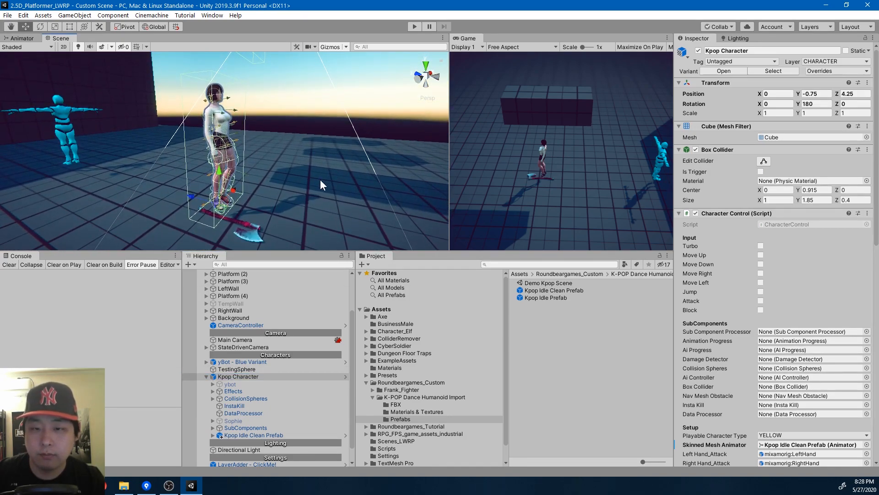
Step: Set the Animator controller of Kpop Idle Clean Prefab to DefaultPlayer and locate that controller in the project files
{"action": "left_click", "coordinate": [262, 436]}
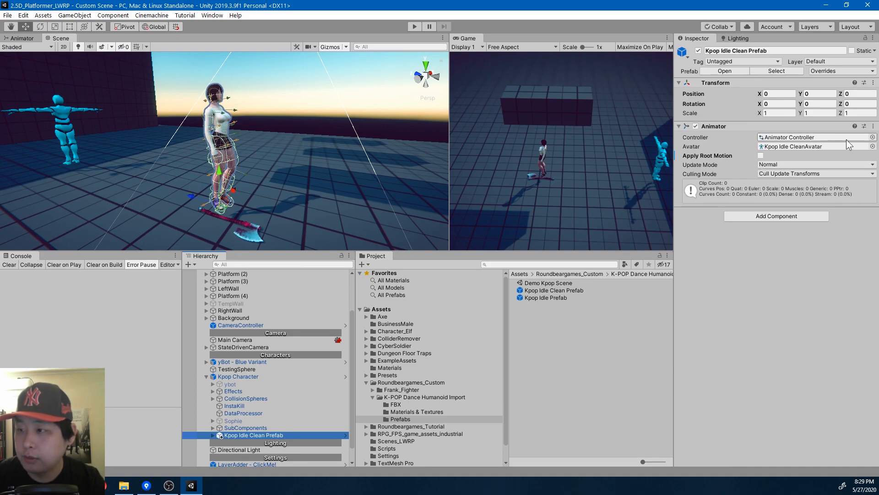
{"action": "left_click", "coordinate": [871, 137]}
{"action": "type", "text": "default"}
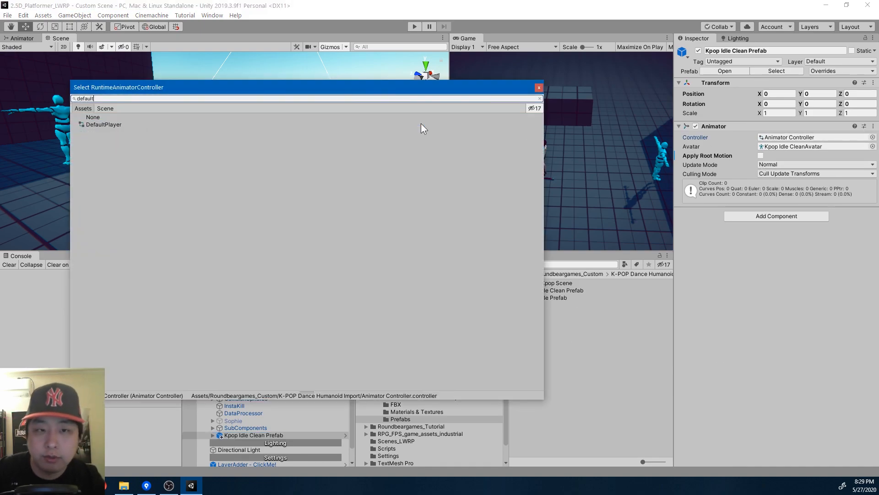
{"action": "left_click", "coordinate": [421, 124]}
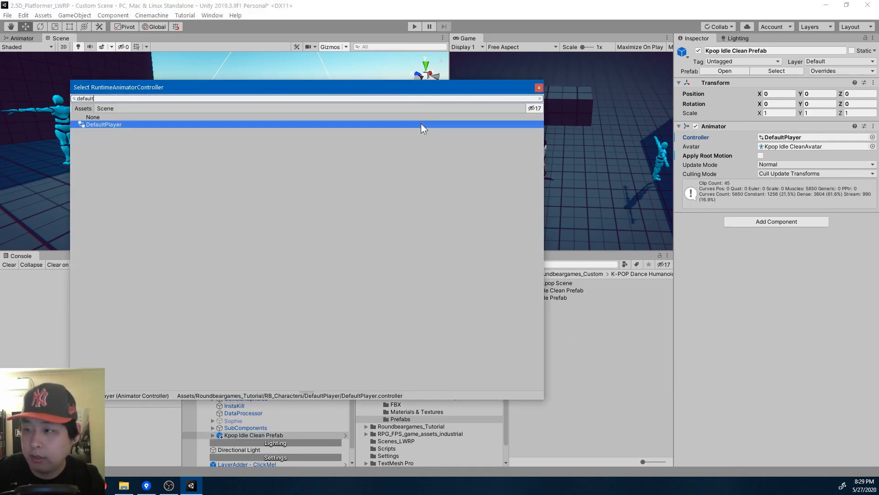
{"action": "double_click", "coordinate": [421, 125]}
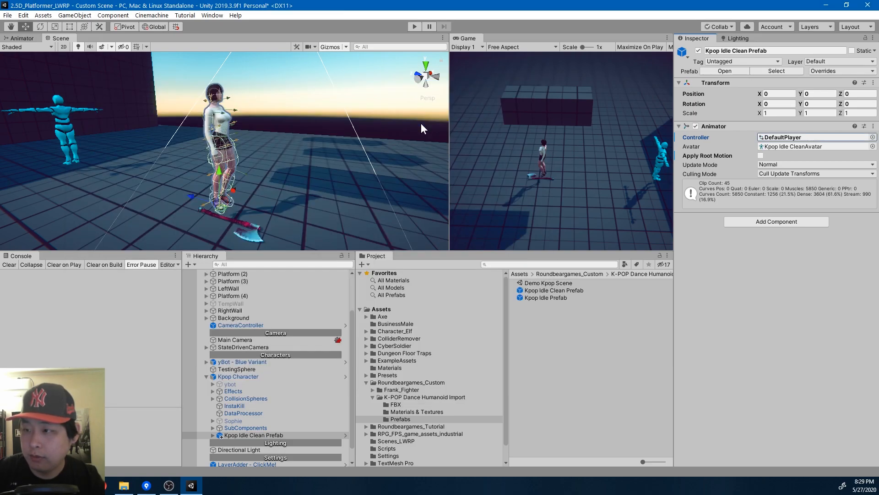
{"action": "left_click", "coordinate": [784, 137]}
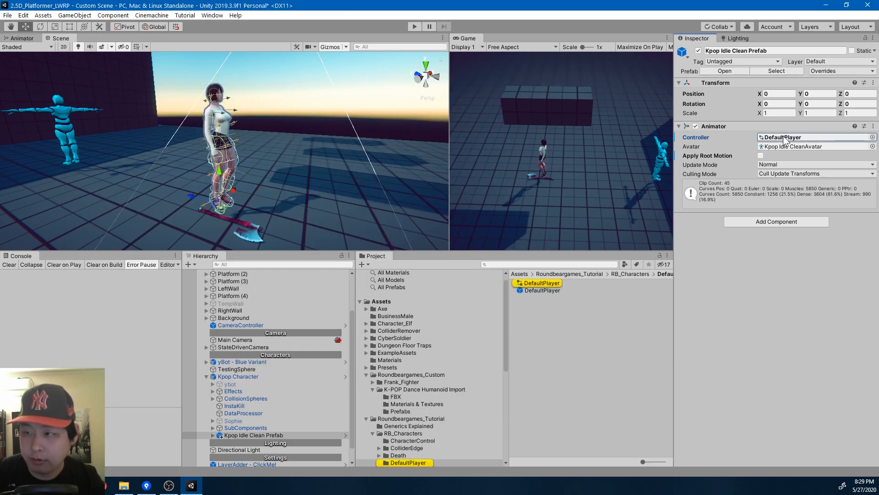
Step: Assign mixamorig:LeftFoot from Kpop Idle Clean Prefab as Left Foot_Attack of Kpop Character and check that bone's components
{"action": "left_click", "coordinate": [253, 376]}
{"action": "scroll", "coordinate": [798, 296], "scroll_direction": "down", "scroll_amount": 6}
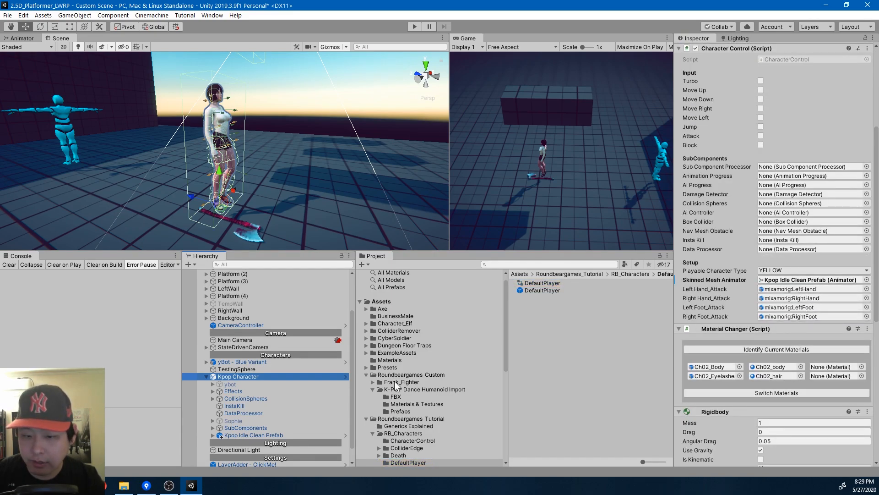
{"action": "left_click", "coordinate": [213, 435]}
{"action": "scroll", "coordinate": [299, 397], "scroll_direction": "down", "scroll_amount": 3}
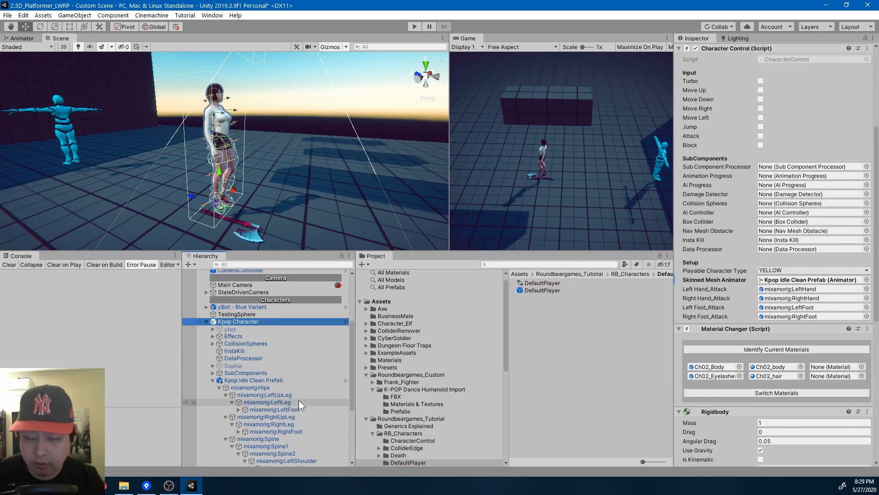
{"action": "left_click_drag", "start_coordinate": [292, 410], "coordinate": [773, 312]}
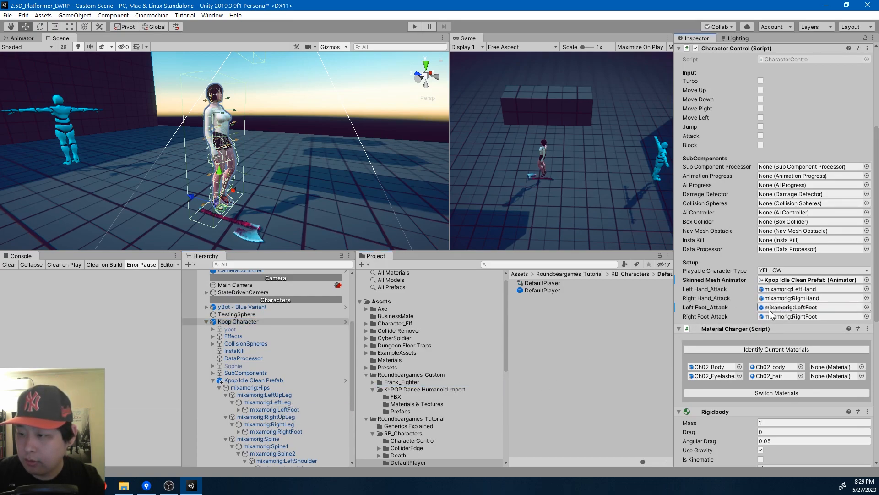
{"action": "left_click", "coordinate": [777, 312]}
{"action": "left_click", "coordinate": [295, 411]}
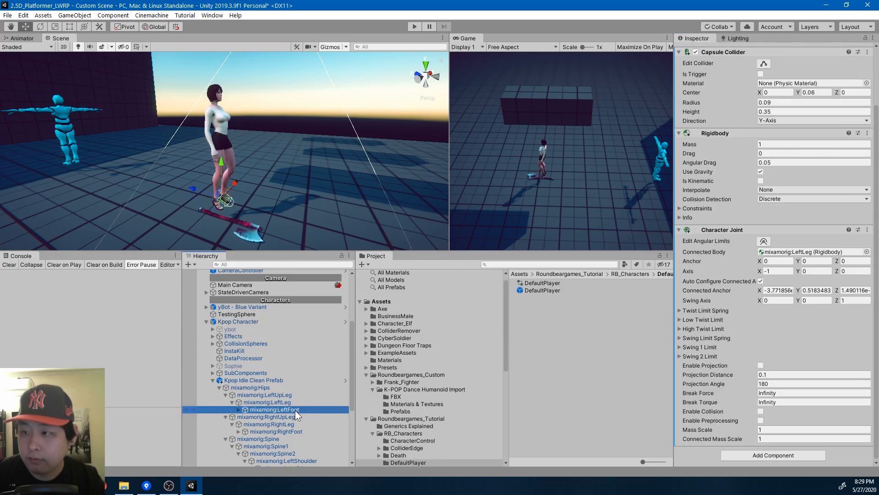
Step: Assign mixamorig:RightFoot from Kpop Idle Clean Prefab as Right Foot_Attack in Kpop Character's Character Control setup
{"action": "left_click", "coordinate": [252, 323]}
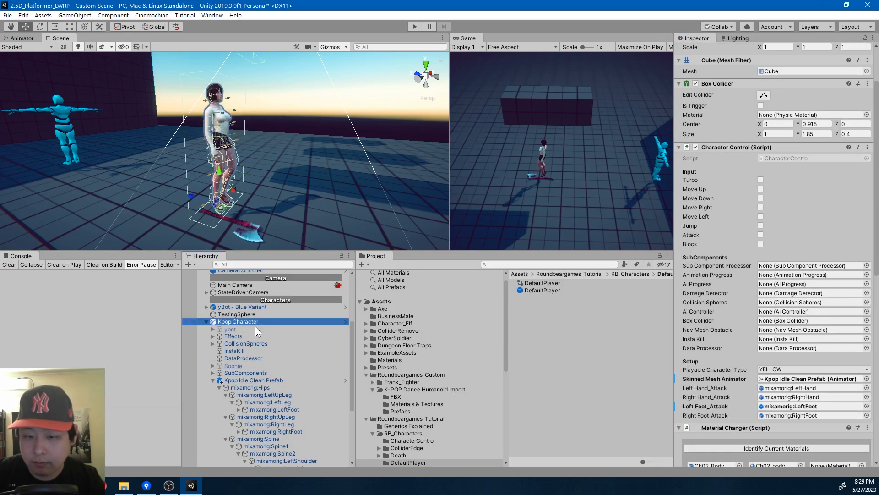
{"action": "scroll", "coordinate": [292, 398], "scroll_direction": "down", "scroll_amount": 3}
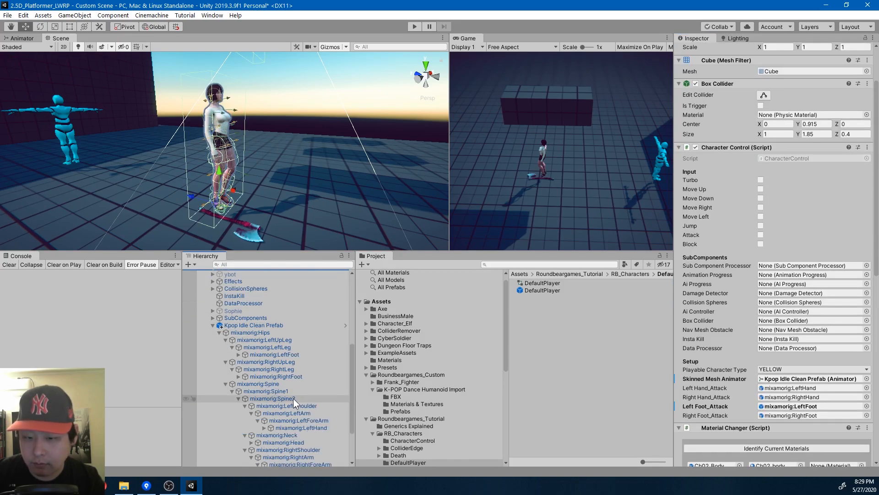
{"action": "scroll", "coordinate": [293, 398], "scroll_direction": "down", "scroll_amount": 2}
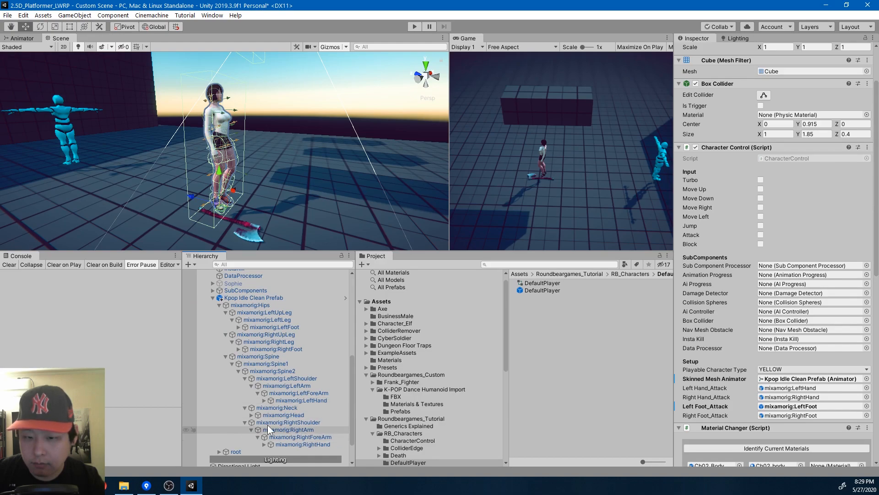
{"action": "left_click_drag", "start_coordinate": [281, 350], "coordinate": [683, 376]}
{"action": "left_click_drag", "start_coordinate": [754, 408], "coordinate": [766, 413]}
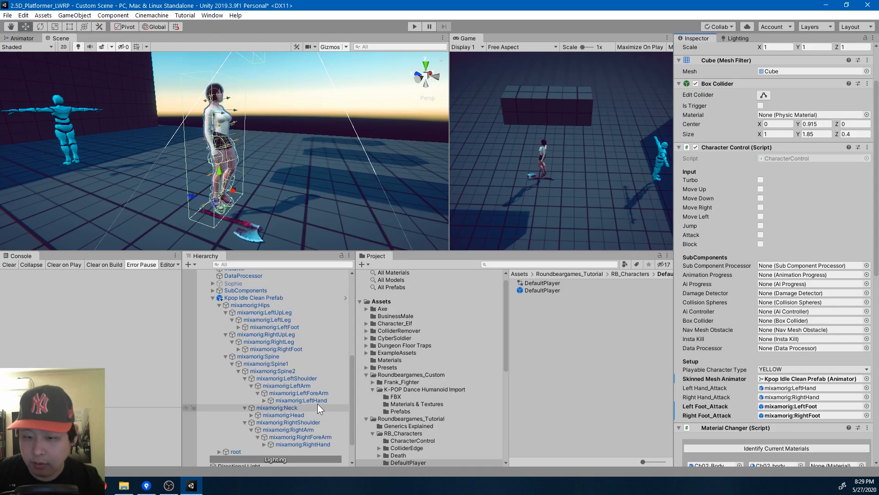
Step: Assign mixamorig:LeftHand as Left Hand_Attack and mixamorig:RightHand as Right Hand_Attack in Kpop Character's Character Control setup
{"action": "left_click_drag", "start_coordinate": [318, 400], "coordinate": [781, 392]}
{"action": "left_click_drag", "start_coordinate": [311, 444], "coordinate": [788, 399]}
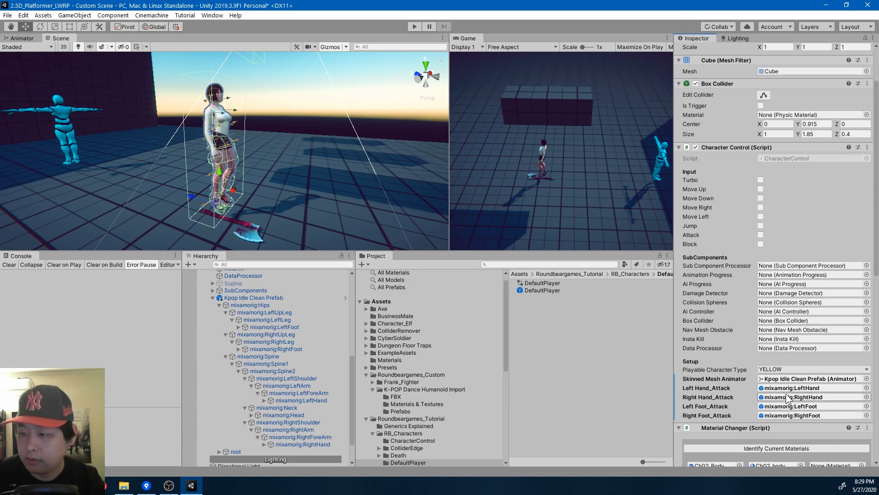
{"action": "scroll", "coordinate": [318, 155], "scroll_direction": "down", "scroll_amount": 2}
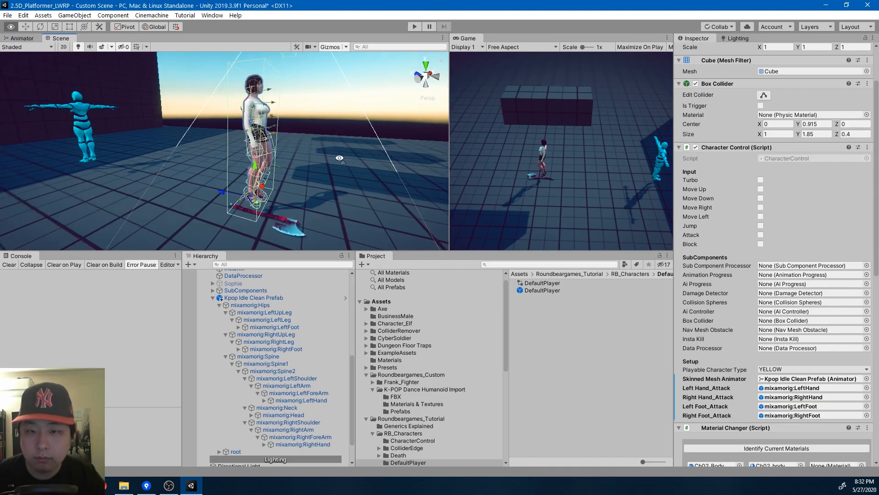
Step: Play the scene and test Kpop Character by running in both directions and jumping
{"action": "left_click_drag", "start_coordinate": [321, 156], "coordinate": [758, 174], "text": "alt"}
{"action": "left_click", "coordinate": [414, 27]}
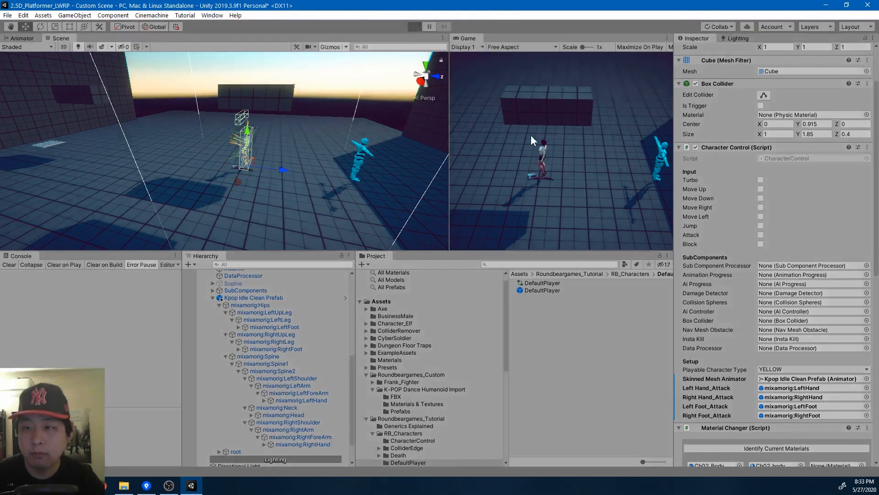
{"action": "key", "text": "shift+a"}
{"action": "key", "text": "space"}
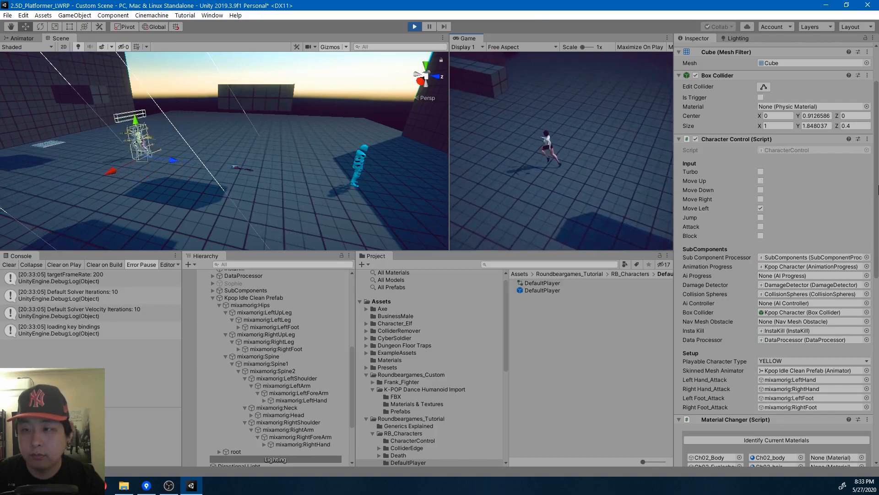
{"action": "key", "text": "shift+d"}
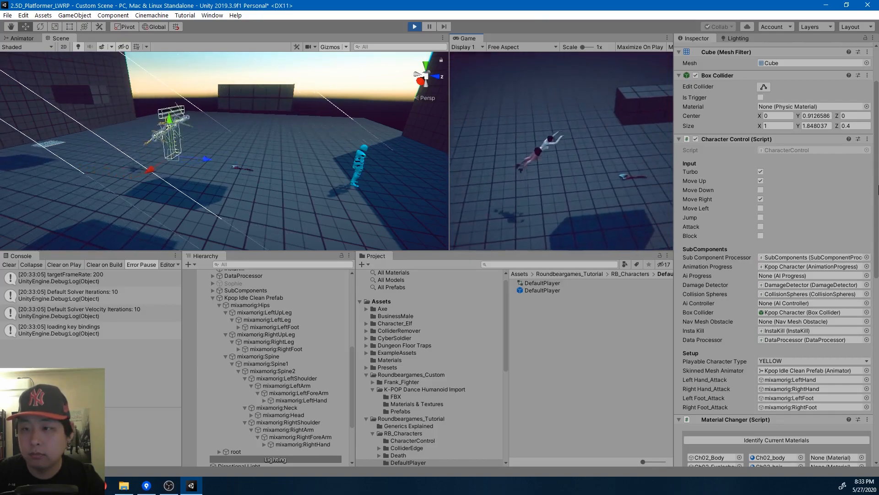
{"action": "key", "text": "w"}
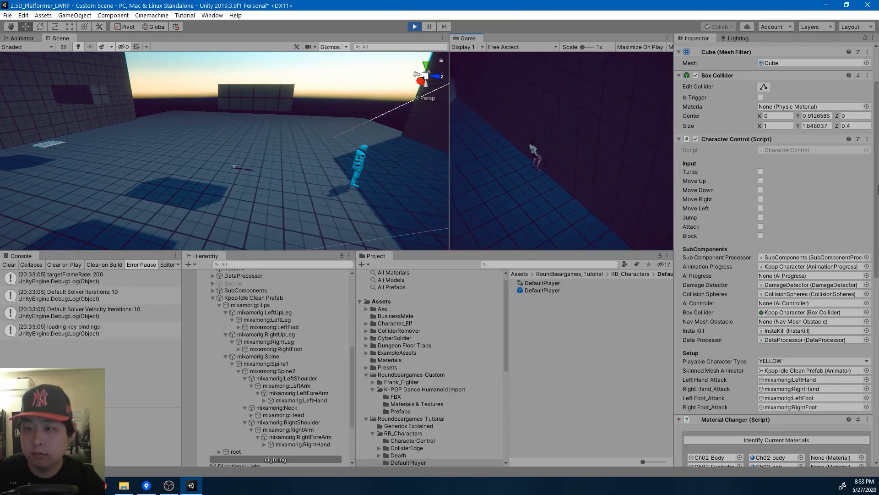
{"action": "key", "text": "shift+a"}
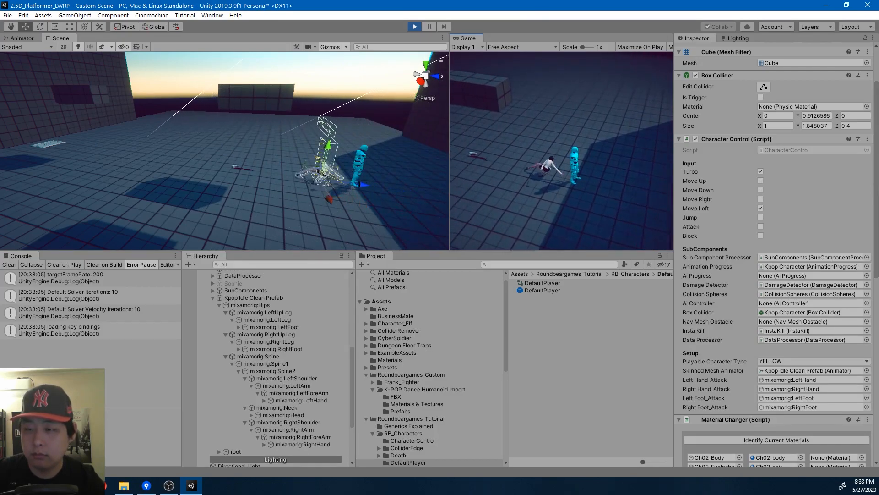
Step: Test platforming in play mode by jumping Kpop Character up onto the raised platform and back off it
{"action": "key", "text": "d"}
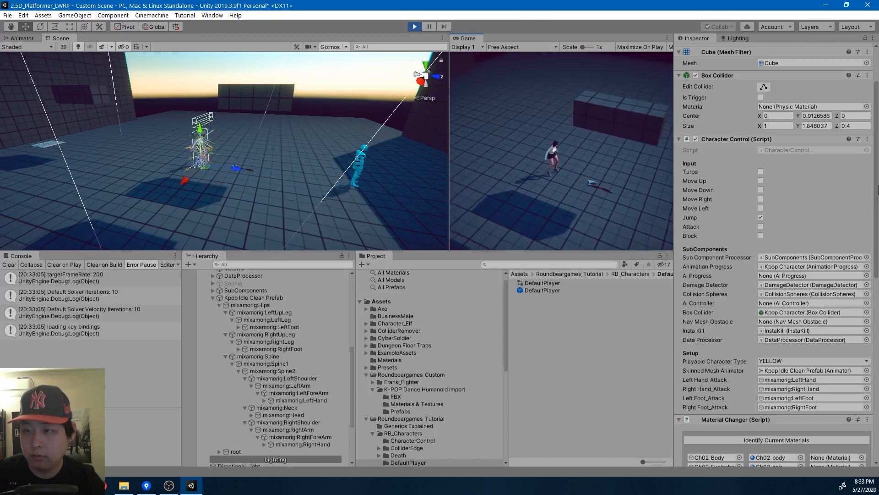
{"action": "key", "text": "space"}
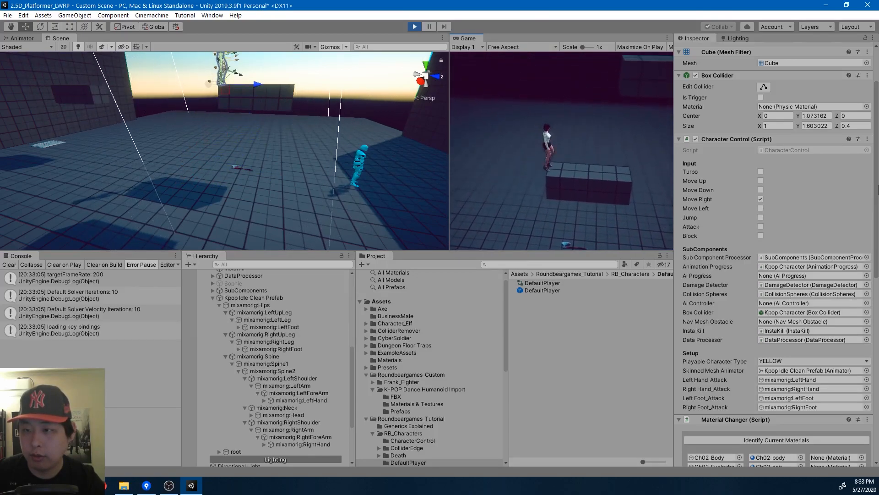
{"action": "key", "text": "a"}
{"action": "key", "text": "space"}
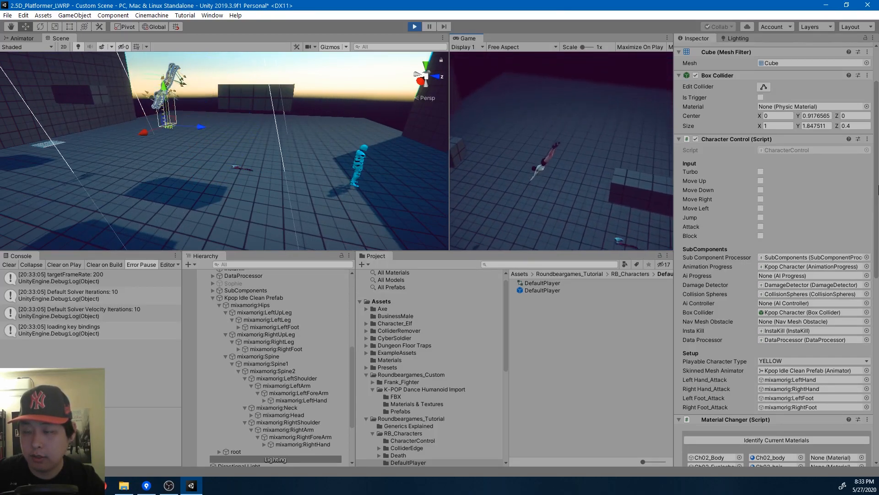
Step: Run Kpop Character back toward the blue yBot and test an attack on it
{"action": "key", "text": "d"}
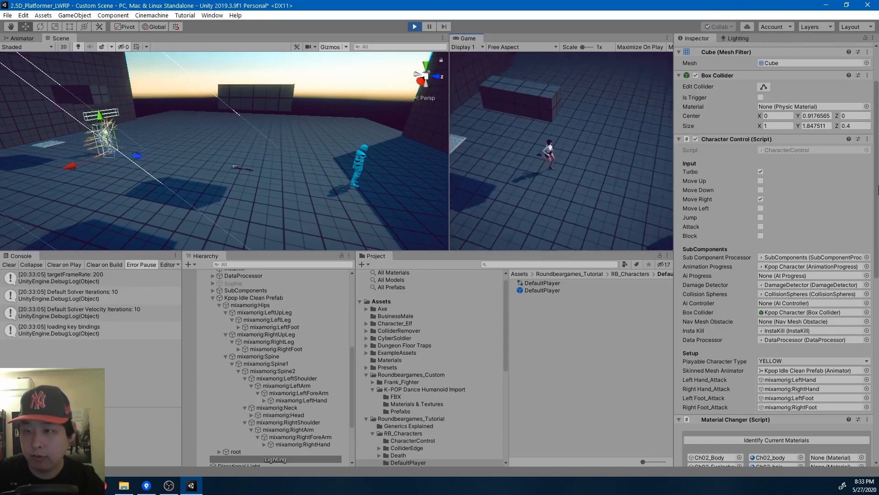
{"action": "key", "text": "Return"}
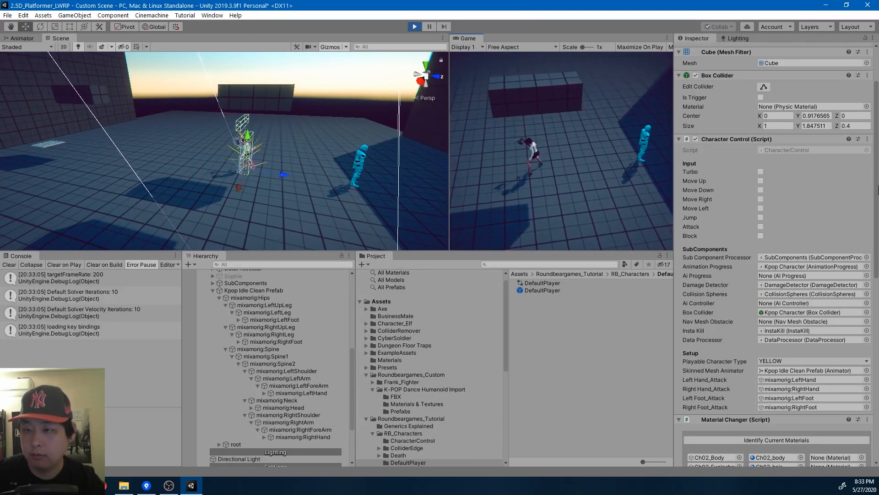
{"action": "key", "text": "d"}
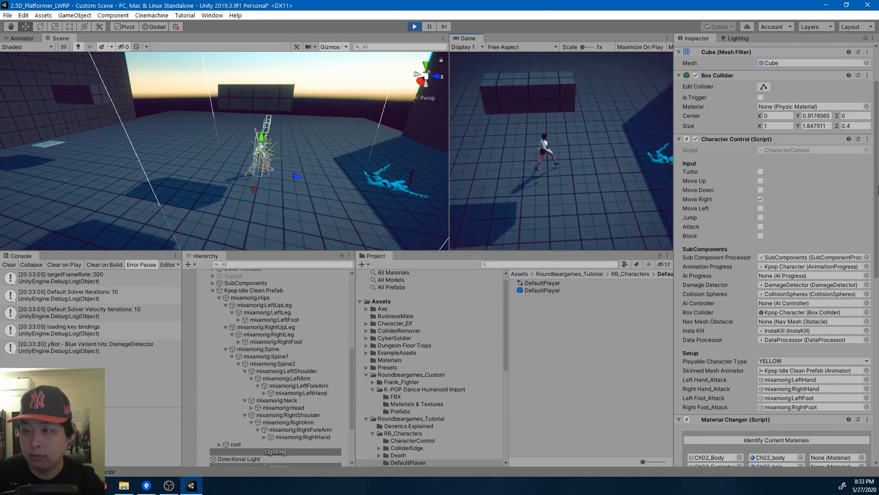
Step: Test a jumping attack by Kpop Character on the fallen blue yBot, and stop play mode
{"action": "key", "text": "w"}
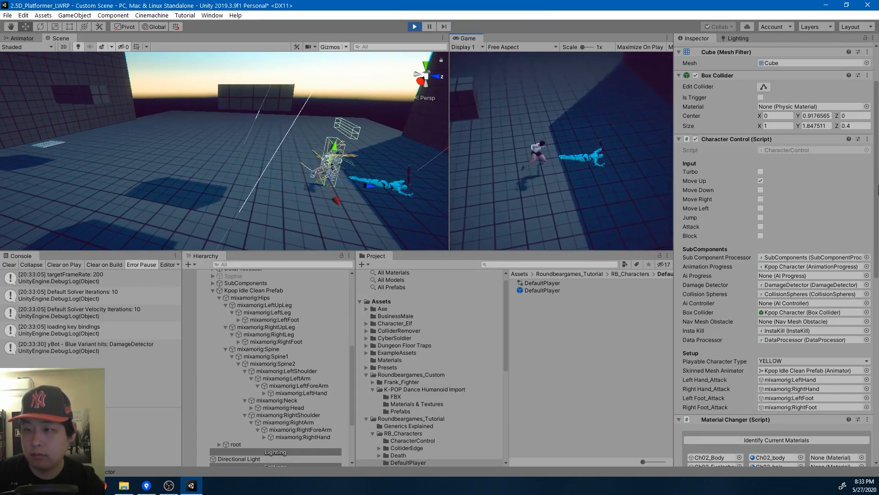
{"action": "key", "text": "space"}
{"action": "key", "text": "Return"}
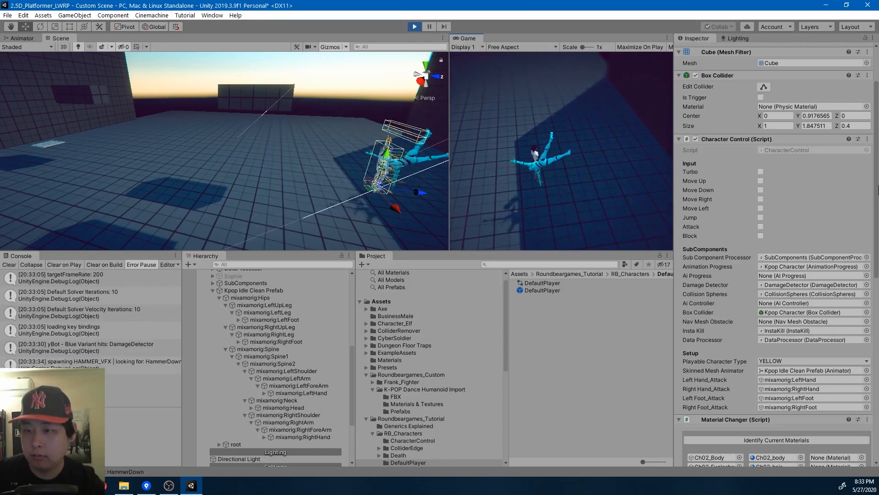
{"action": "left_click", "coordinate": [412, 26]}
Step: Review the Kpop Idle Clean Prefab and disabled Sophie objects, collapse the prefab's bone hierarchy and inspect Kpop Character
{"action": "left_click", "coordinate": [265, 297]}
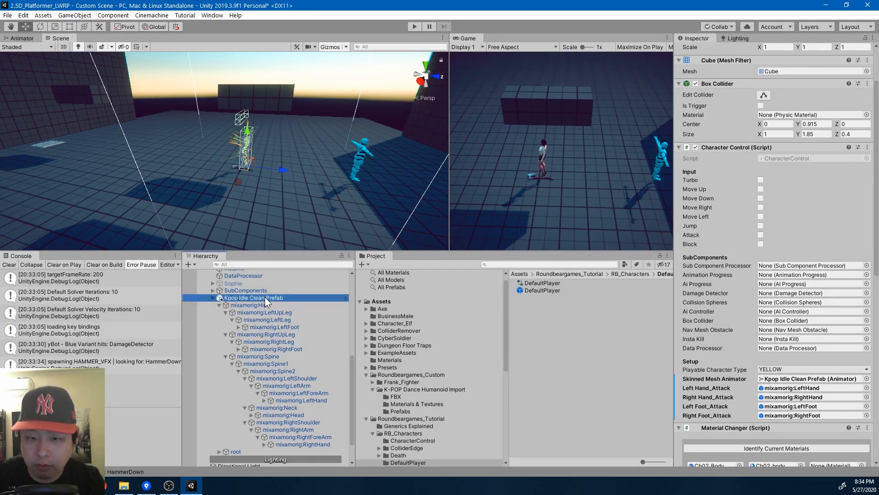
{"action": "scroll", "coordinate": [259, 311], "scroll_direction": "up", "scroll_amount": 2}
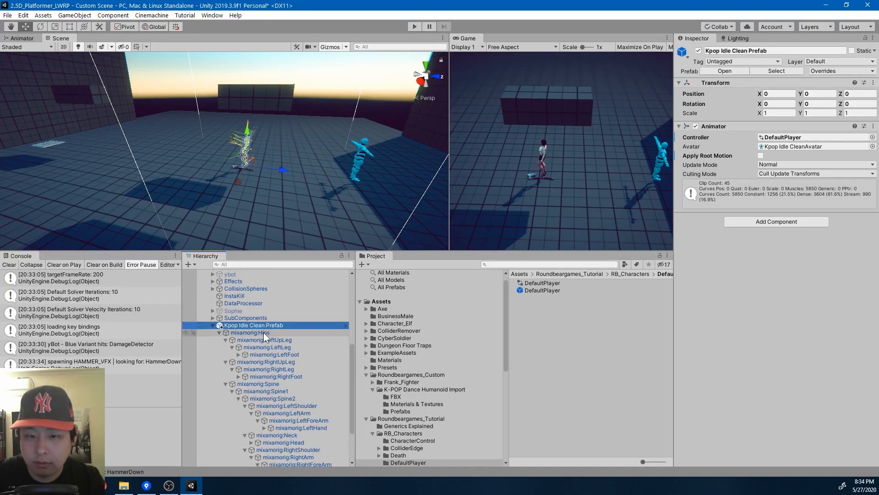
{"action": "left_click", "coordinate": [238, 311]}
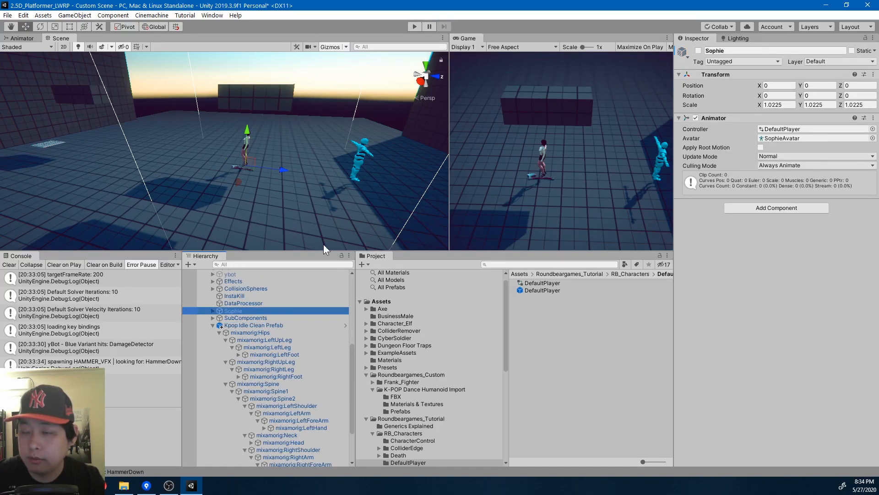
{"action": "left_click", "coordinate": [213, 325]}
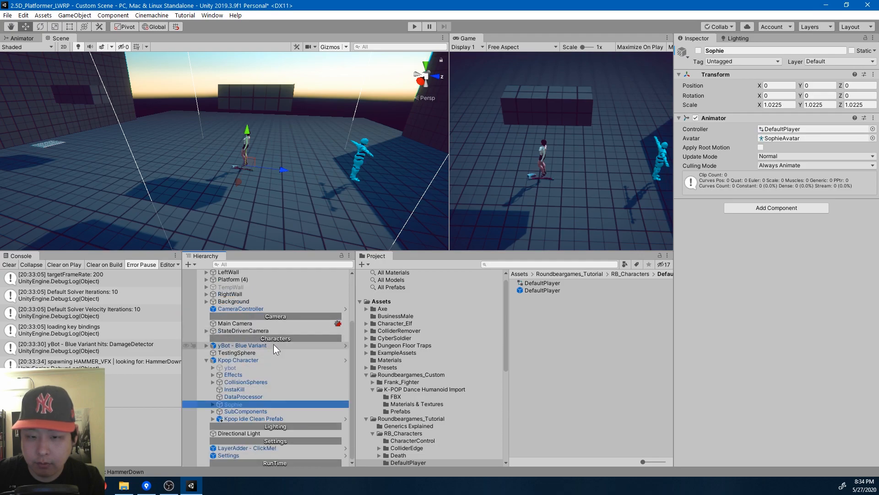
{"action": "left_click", "coordinate": [239, 359]}
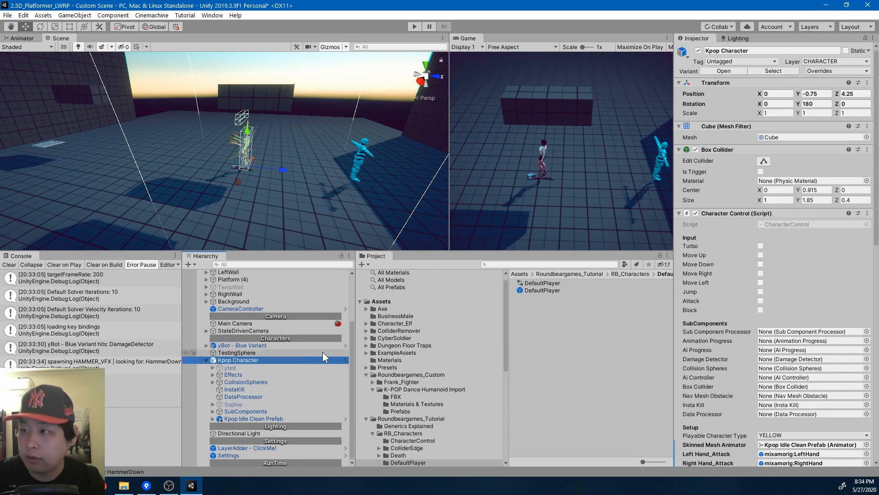
Step: Save Kpop Character as a prefab variant in the Roundbeargames_Custom folder and select the new asset
{"action": "left_click", "coordinate": [429, 389]}
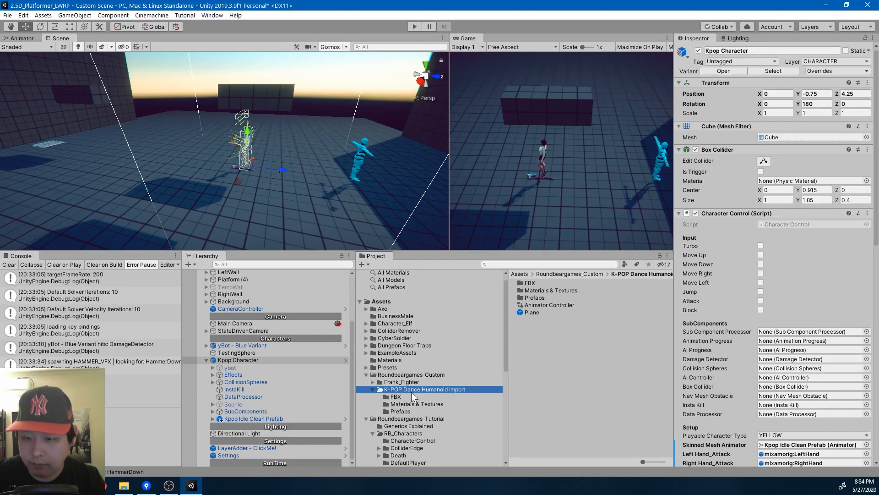
{"action": "left_click", "coordinate": [373, 389]}
{"action": "left_click", "coordinate": [414, 374]}
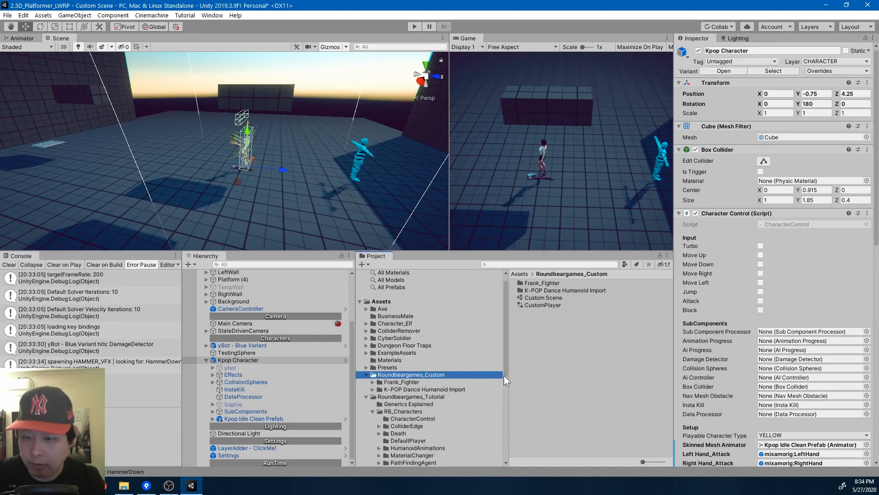
{"action": "left_click_drag", "start_coordinate": [237, 360], "coordinate": [573, 348]}
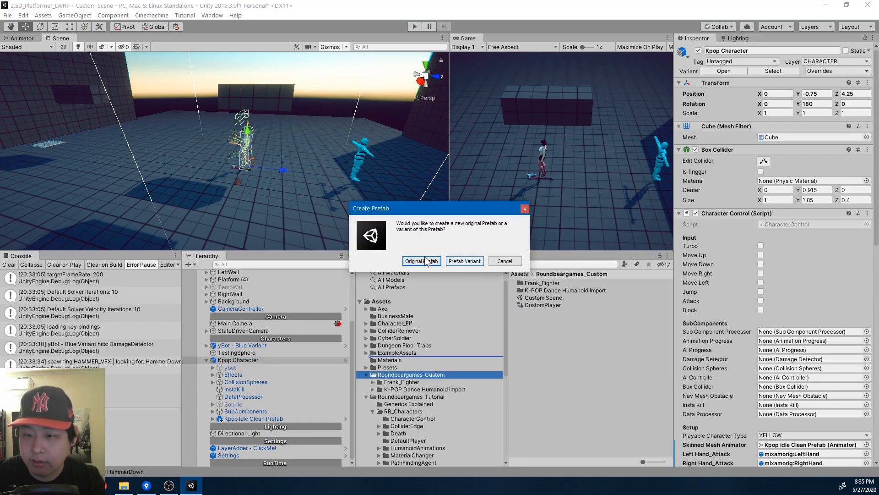
{"action": "left_click", "coordinate": [463, 261]}
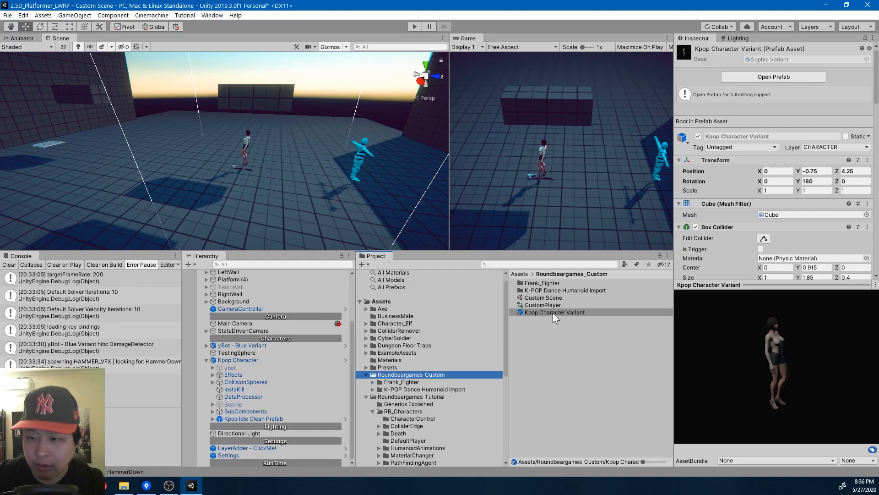
{"action": "left_click", "coordinate": [553, 312]}
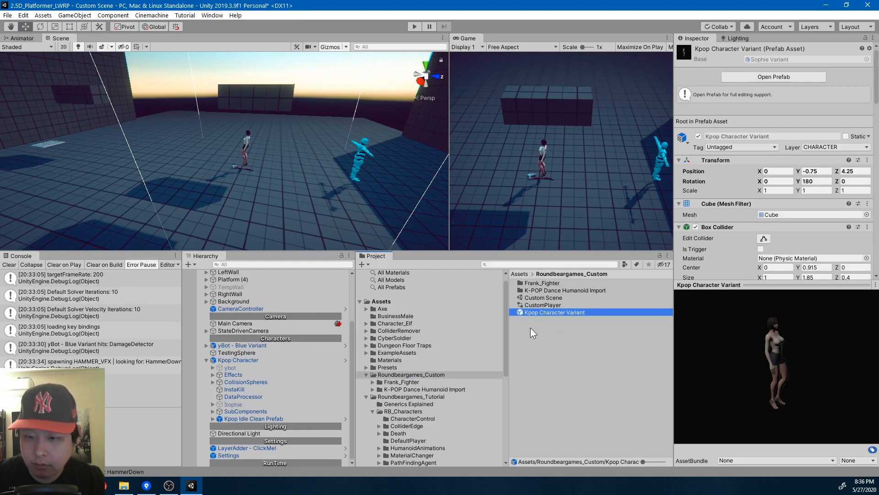
Step: Examine the Character_Elf prefab and the CyberSoldier model's import settings in the project assets
{"action": "left_click", "coordinate": [395, 323]}
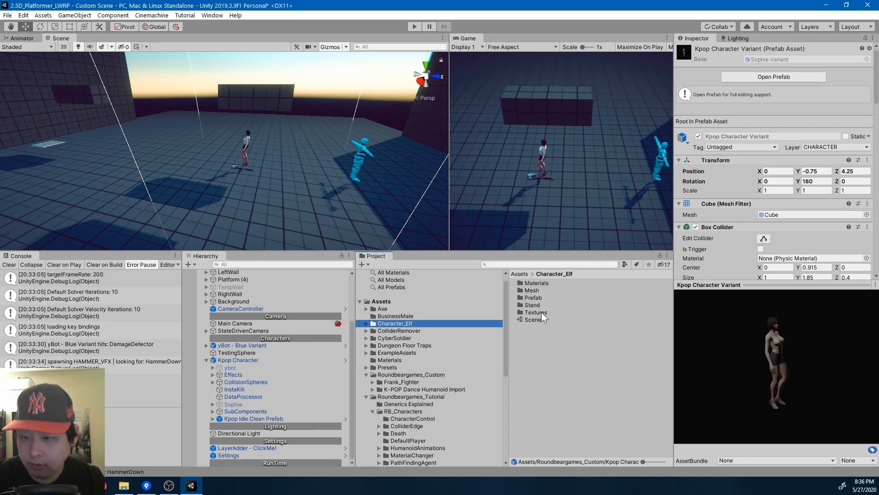
{"action": "double_click", "coordinate": [540, 298]}
{"action": "left_click", "coordinate": [544, 285]}
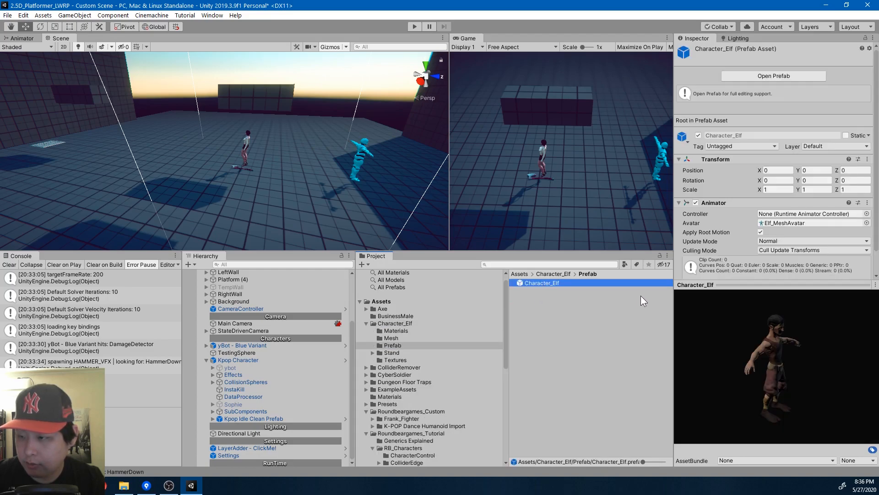
{"action": "left_click", "coordinate": [366, 323]}
{"action": "left_click", "coordinate": [395, 337]}
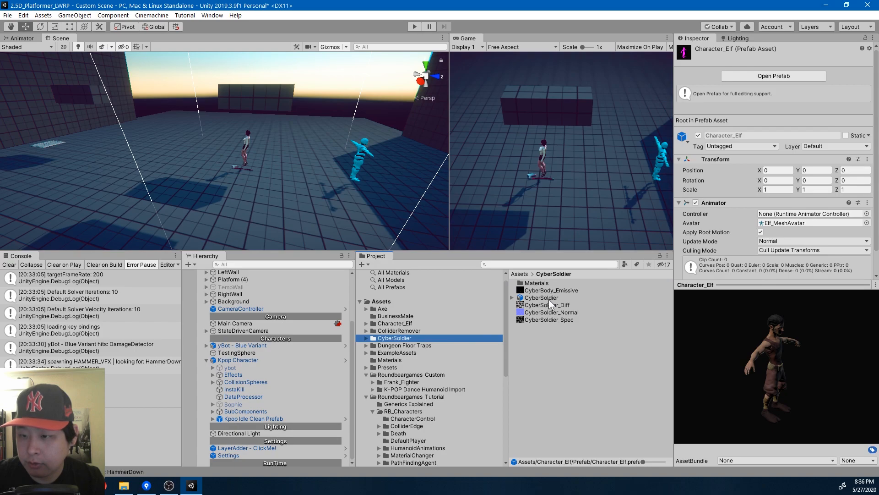
{"action": "left_click", "coordinate": [551, 298]}
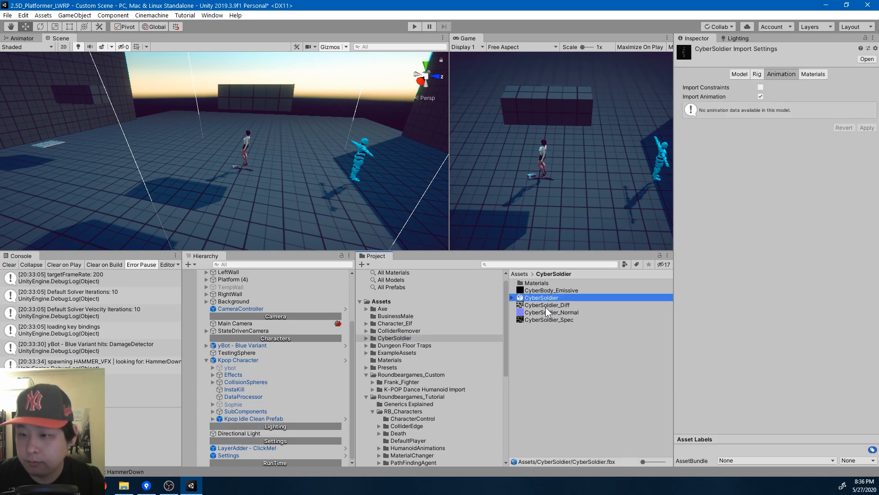
{"action": "left_click", "coordinate": [745, 75]}
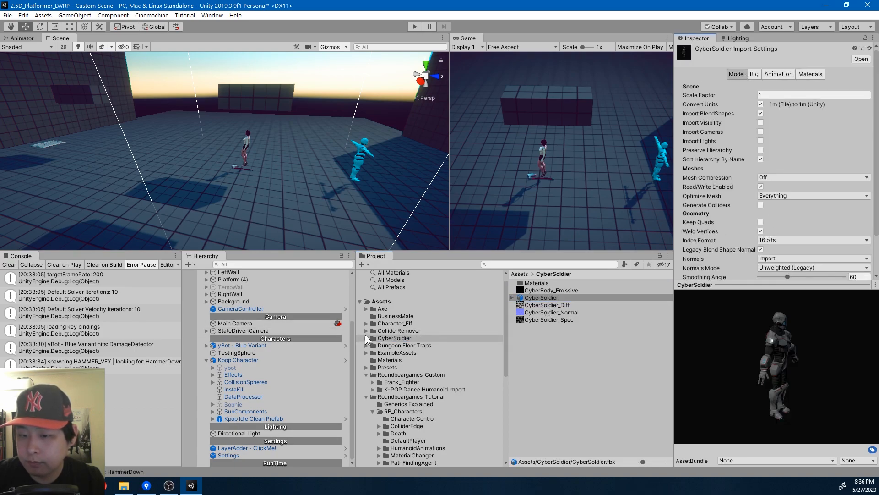
Step: Delete the Character_Elf and CyberSoldier folders from the project assets and return to the Roundbeargames_Custom folder
{"action": "left_click", "coordinate": [395, 323]}
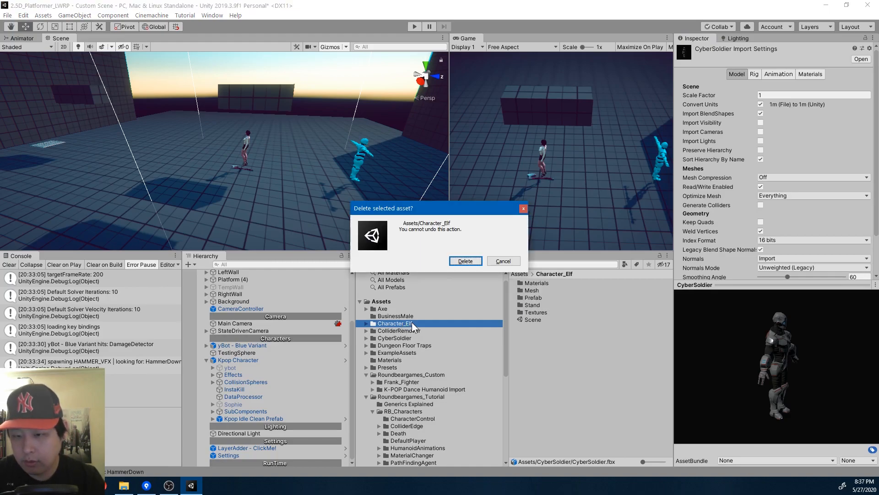
{"action": "left_click", "coordinate": [466, 256]}
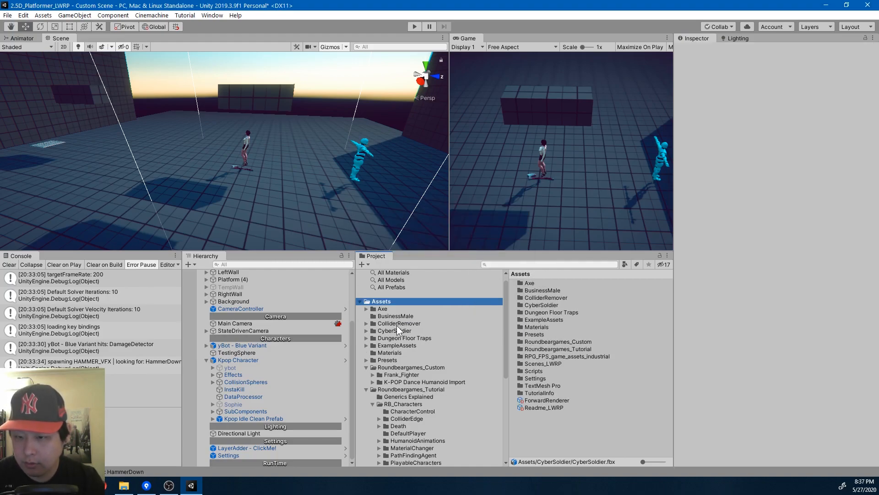
{"action": "left_click", "coordinate": [396, 328]}
{"action": "key", "text": "Delete"}
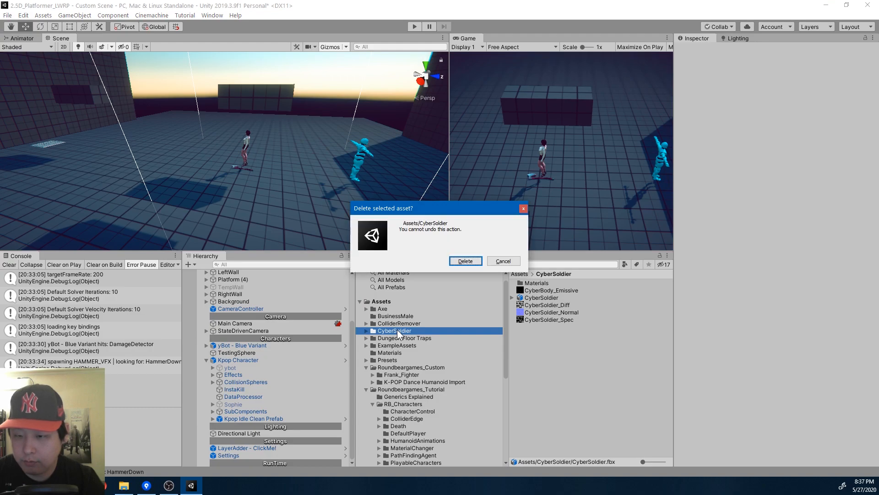
{"action": "left_click", "coordinate": [465, 261]}
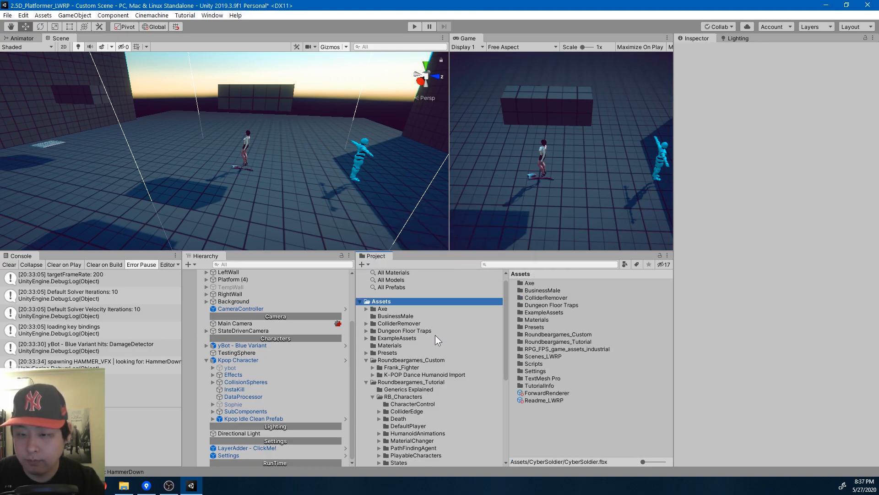
{"action": "left_click", "coordinate": [438, 359]}
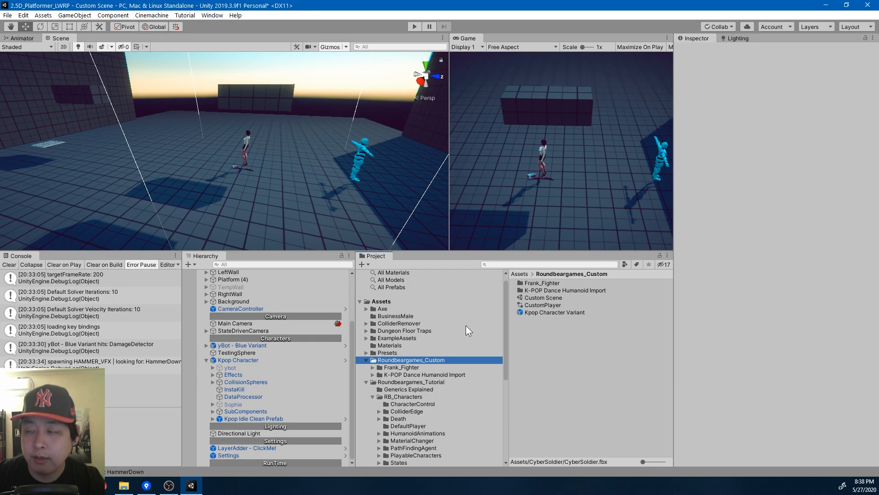
Step: Enable Maximize On Play, play the scene and test Kpop Character running and jumping in both directions
{"action": "left_click", "coordinate": [629, 45]}
{"action": "left_click", "coordinate": [415, 26]}
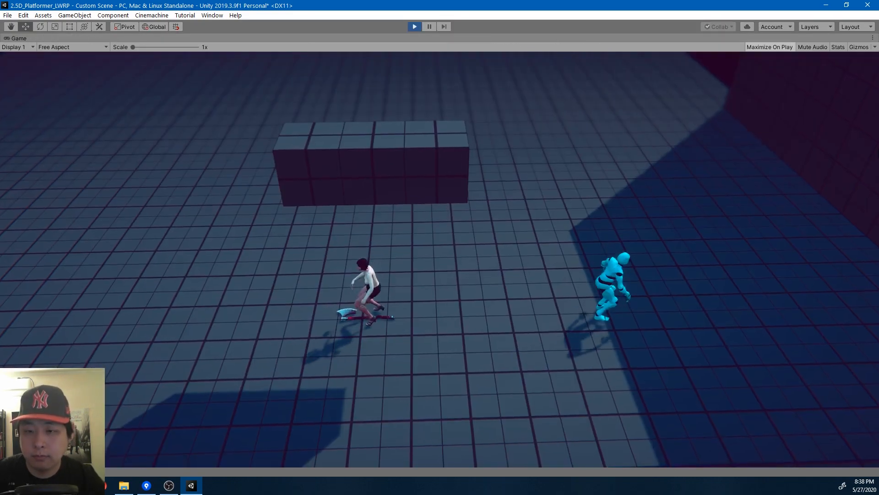
{"action": "key", "text": "a"}
{"action": "key", "text": "space"}
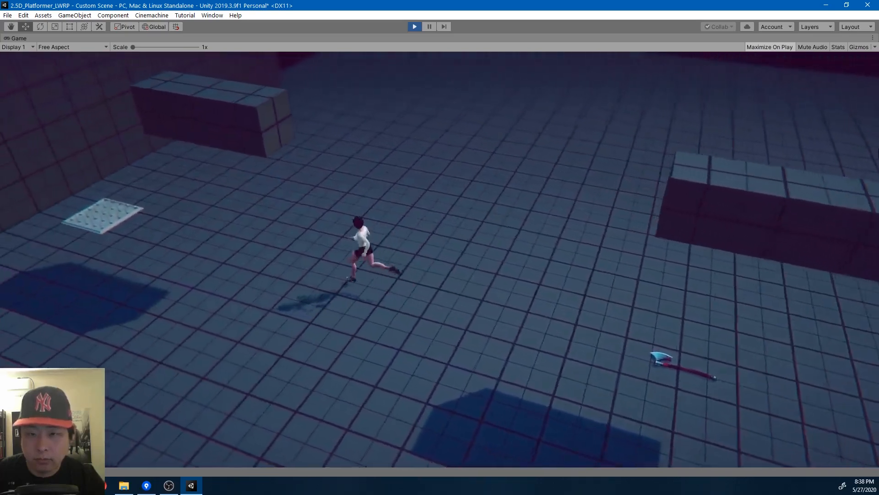
{"action": "key", "text": "s"}
{"action": "key", "text": "d"}
{"action": "key", "text": "space"}
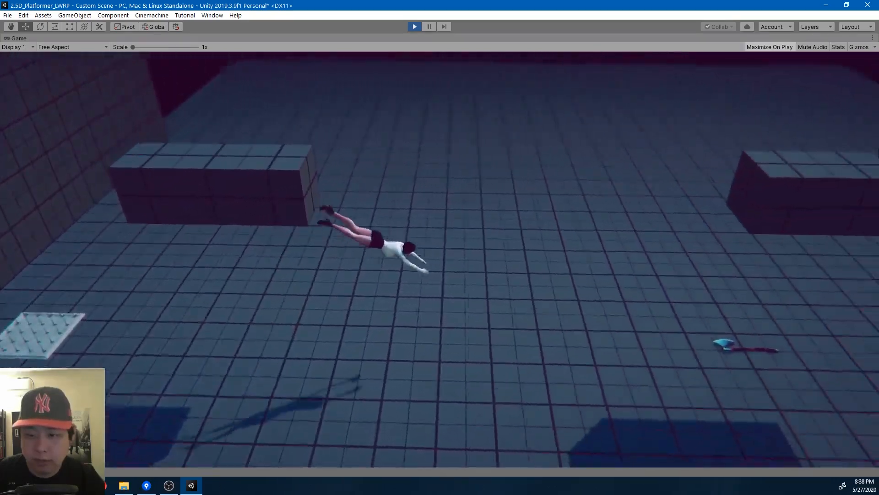
Step: Jump Kpop Character onto the raised platform by its ledge and leap back off to the floor
{"action": "key", "text": "space"}
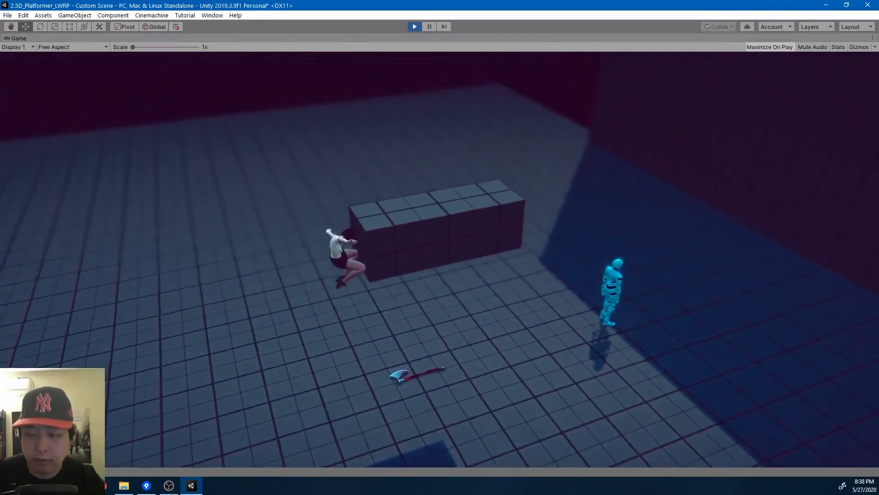
{"action": "key", "text": "w"}
{"action": "key", "text": "d"}
{"action": "key", "text": "space"}
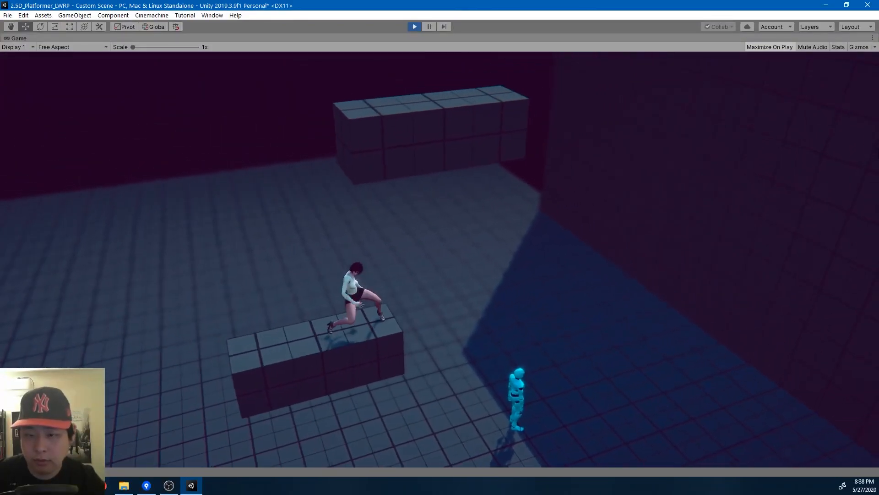
{"action": "key", "text": "a"}
{"action": "key", "text": "space"}
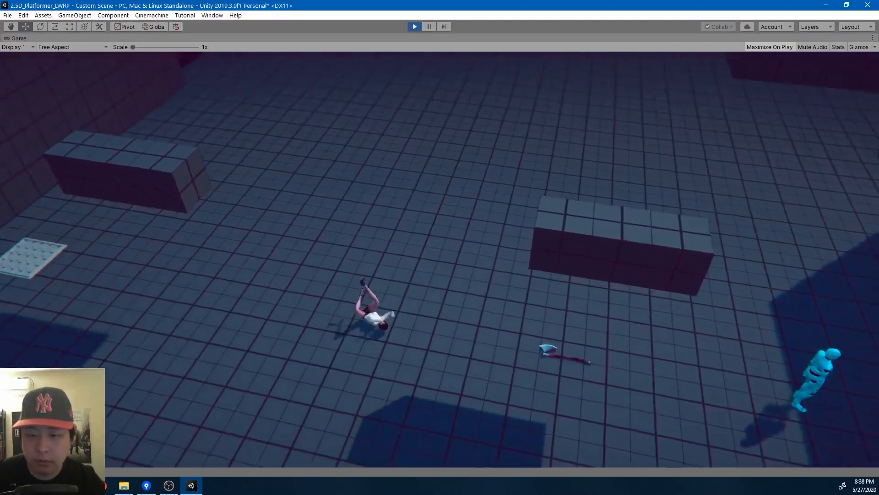
Step: Test Kpop Character's direction changes and a running jump across the floor, ending next to the blue yBot
{"action": "key", "text": "a"}
{"action": "key", "text": "s"}
{"action": "key", "text": "d"}
{"action": "key", "text": "space"}
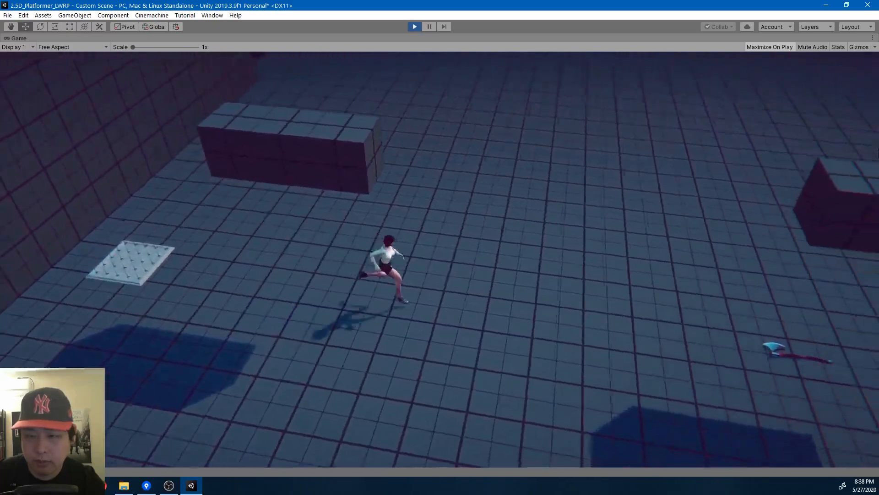
{"action": "key", "text": "a"}
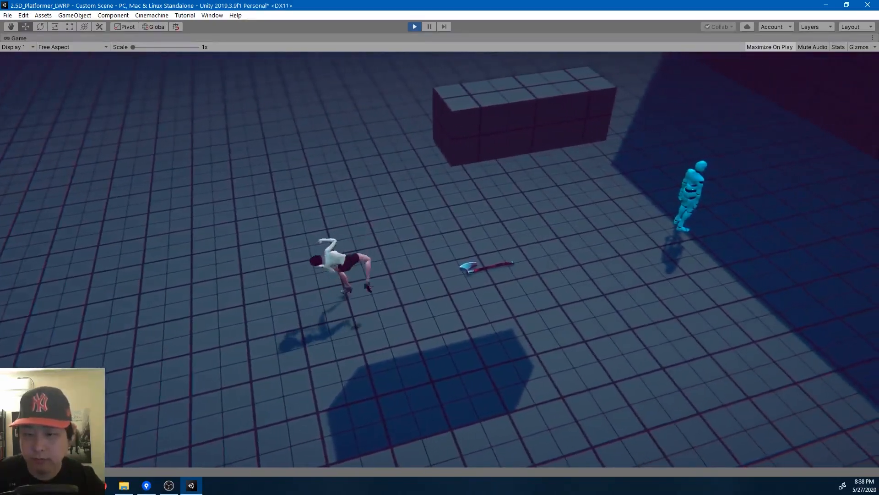
{"action": "key", "text": "d"}
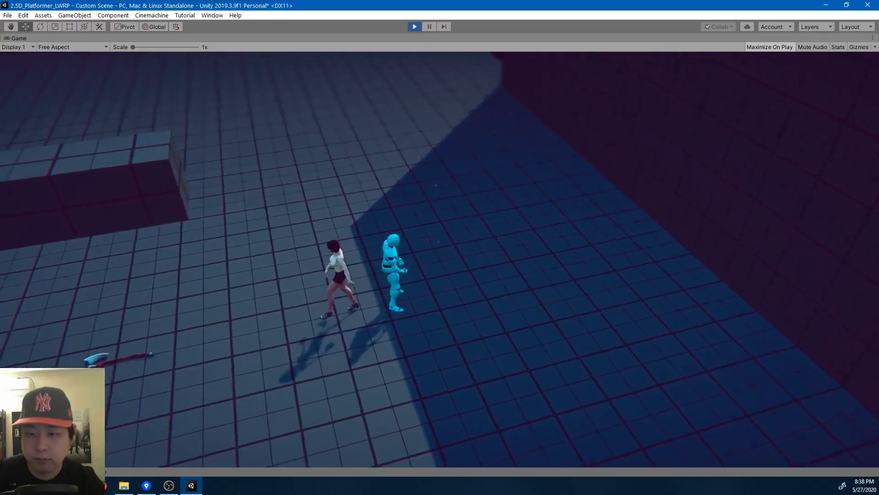
Step: Test ground and jumping attacks on the blue yBot until it falls, and run and jump back toward the axe
{"action": "key", "text": "Return"}
{"action": "key", "text": "a"}
{"action": "key", "text": "d"}
{"action": "key", "text": "space"}
{"action": "key", "text": "Return"}
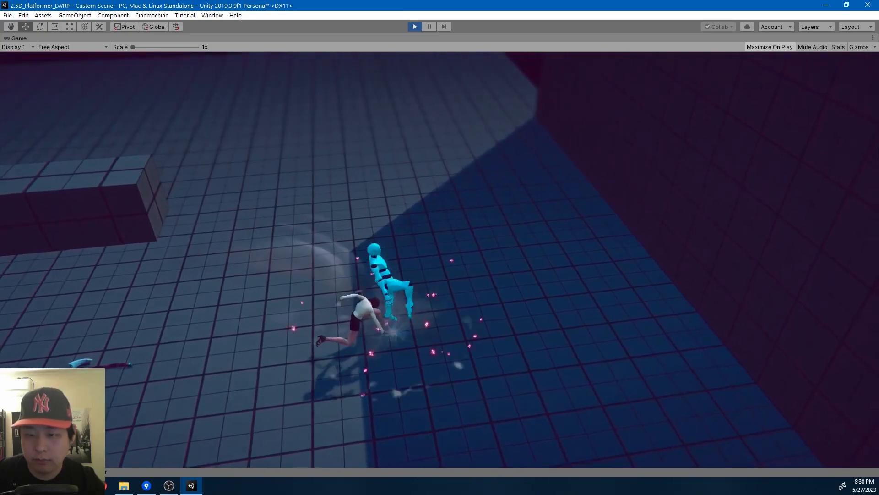
{"action": "key", "text": "Return"}
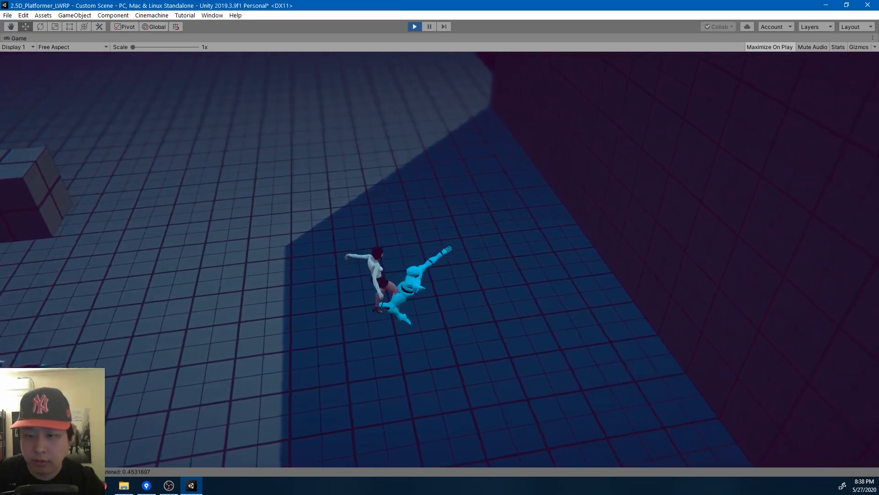
{"action": "key", "text": "a"}
{"action": "key", "text": "space"}
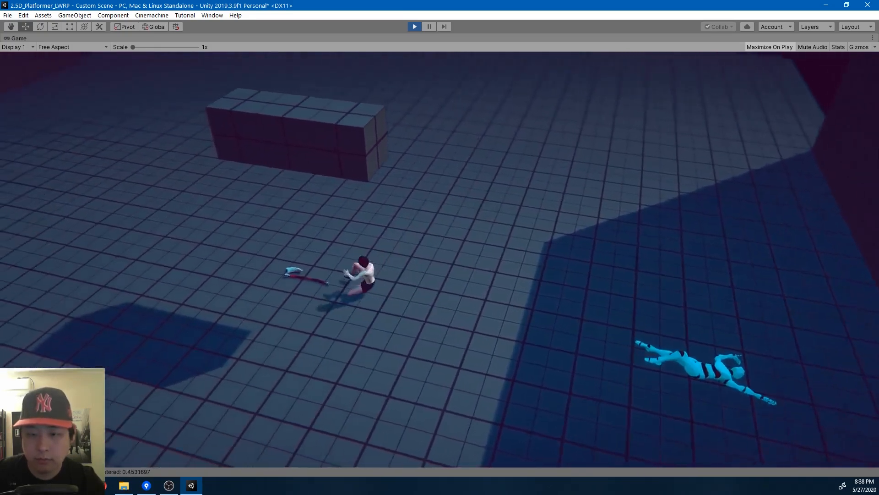